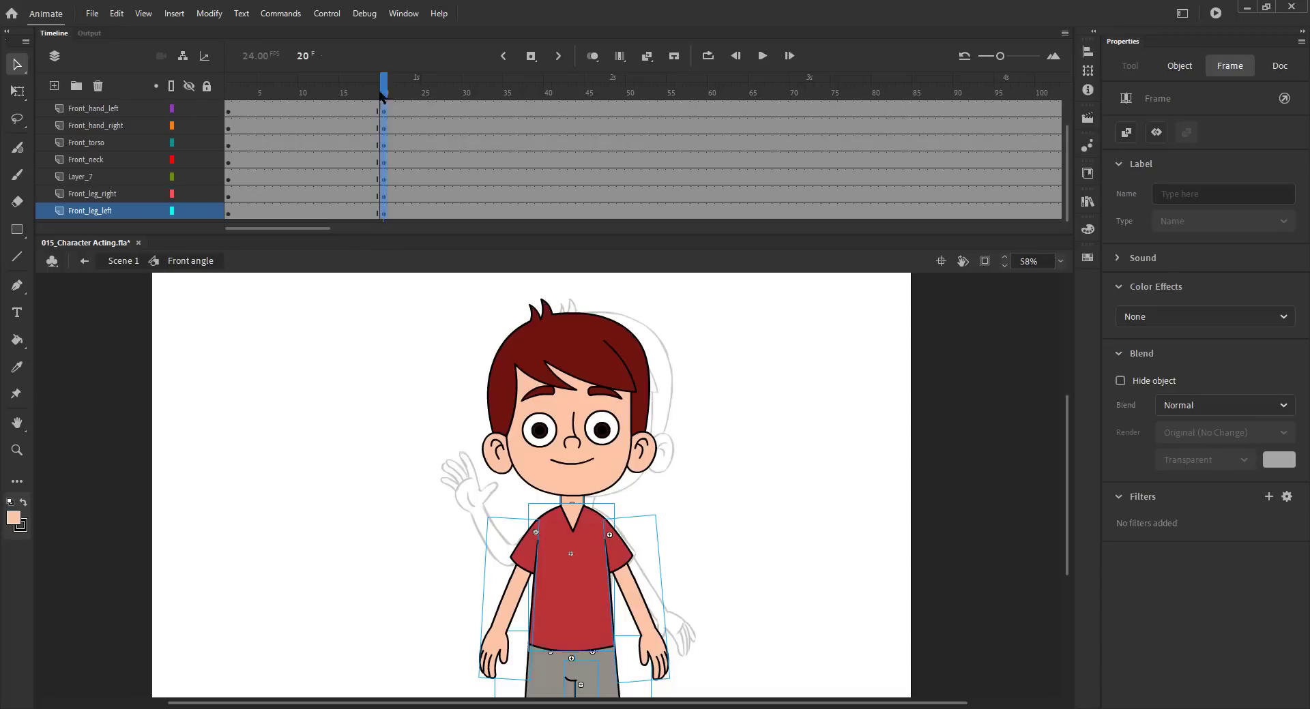
Save the file at frame 20 and enlarge the timeline to show all the character's layers.
{"action": "left_click", "coordinate": [381, 94]}
{"action": "key", "text": "ctrl+s"}
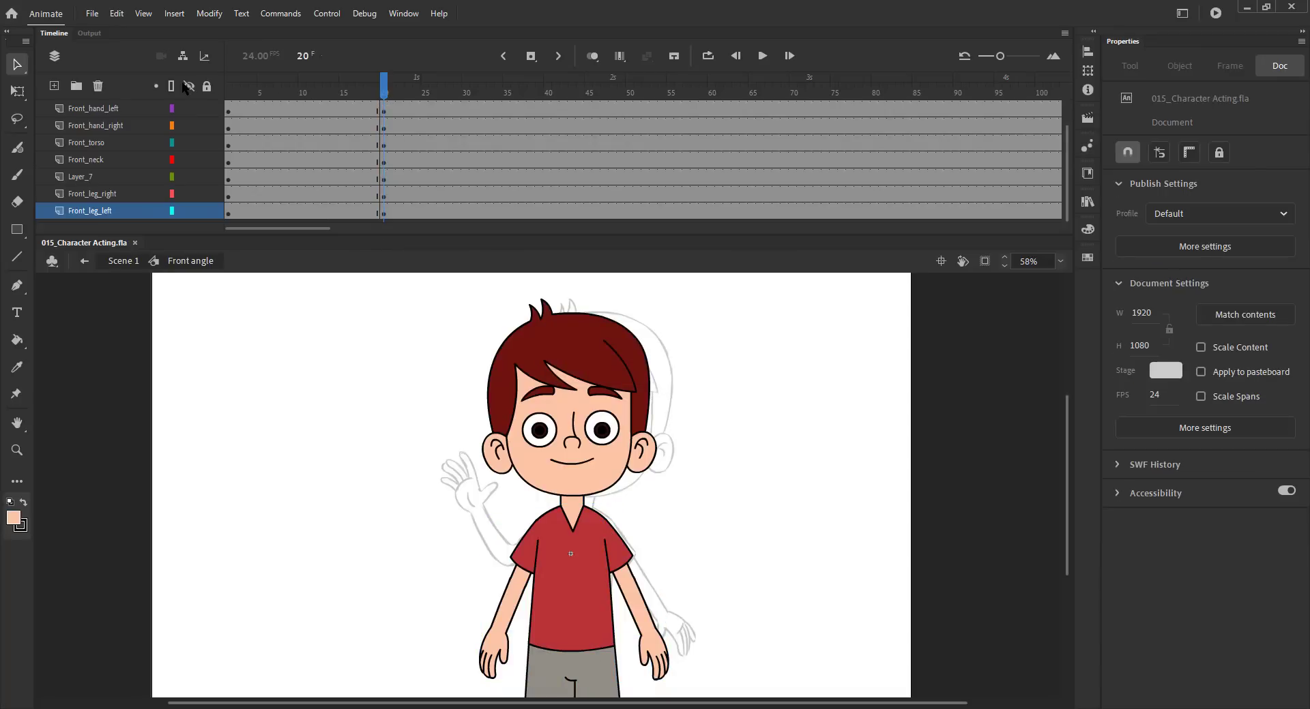
{"action": "left_click_drag", "start_coordinate": [398, 241], "coordinate": [385, 278]}
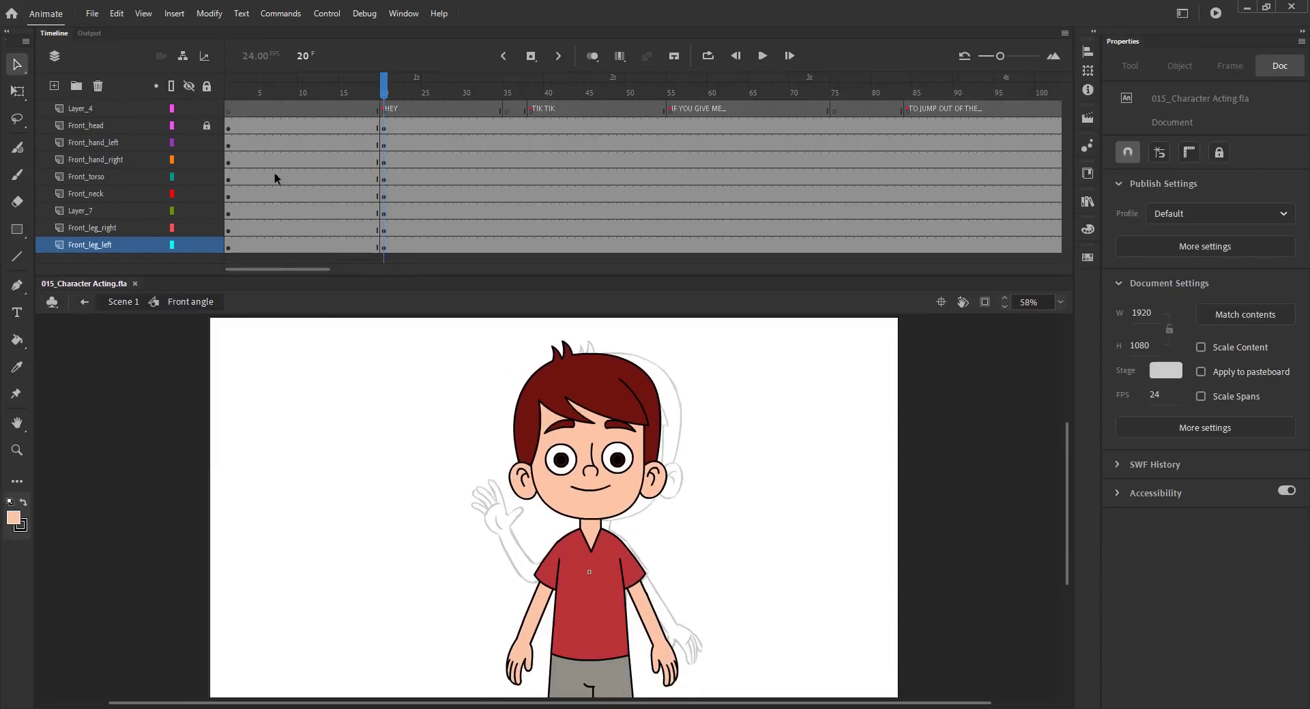
Unlock the Front_head layer and hide all layers from Front_hand_left down to Front_leg_left.
{"action": "left_click", "coordinate": [195, 128]}
{"action": "left_click", "coordinate": [190, 126]}
{"action": "left_click_drag", "start_coordinate": [189, 142], "coordinate": [189, 244]}
Rotate the head slightly clockwise with Free Transform, position it over the sketched head at frame 20, and save.
{"action": "left_click", "coordinate": [565, 463]}
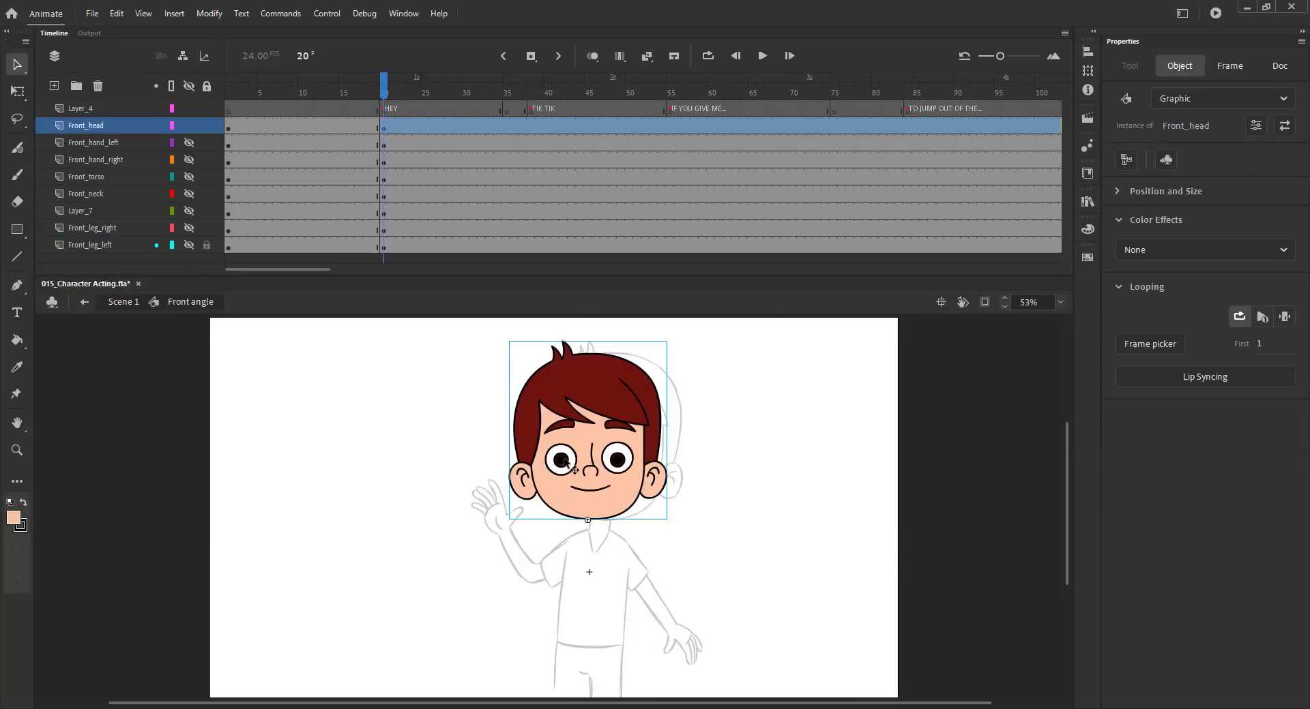
{"action": "key", "text": "q"}
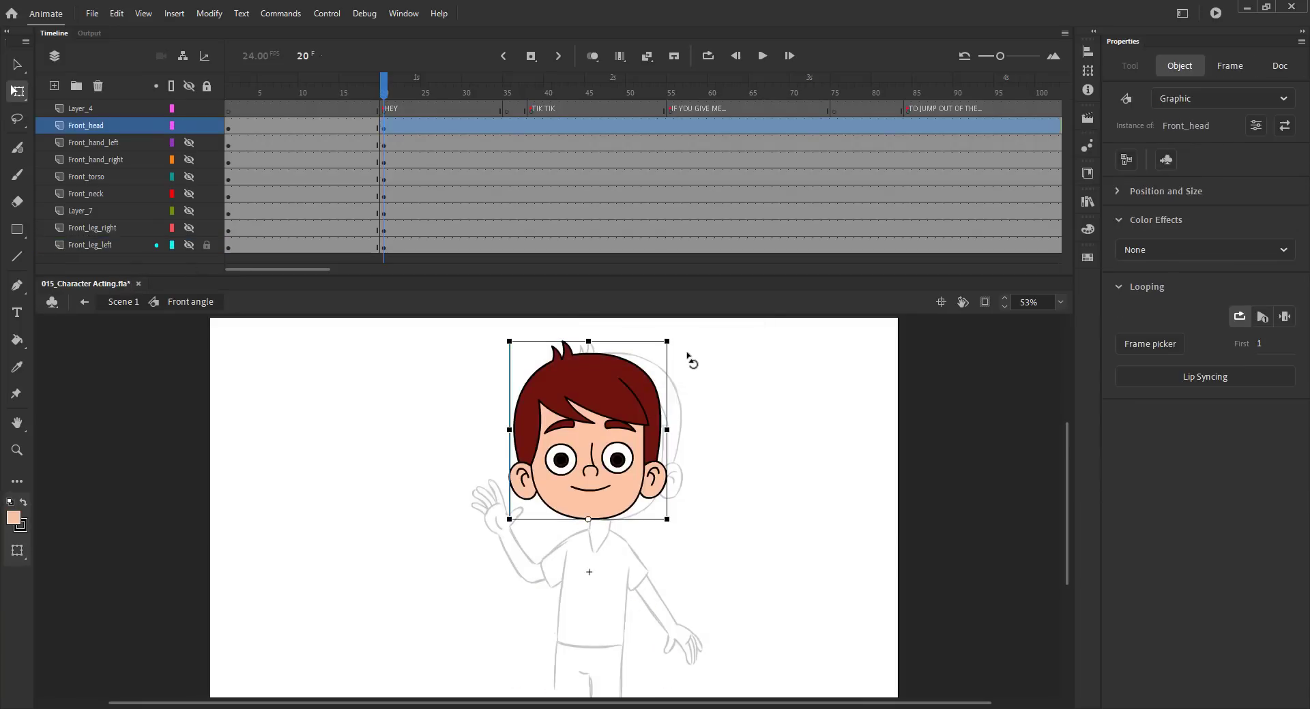
{"action": "left_click_drag", "start_coordinate": [689, 359], "coordinate": [653, 379]}
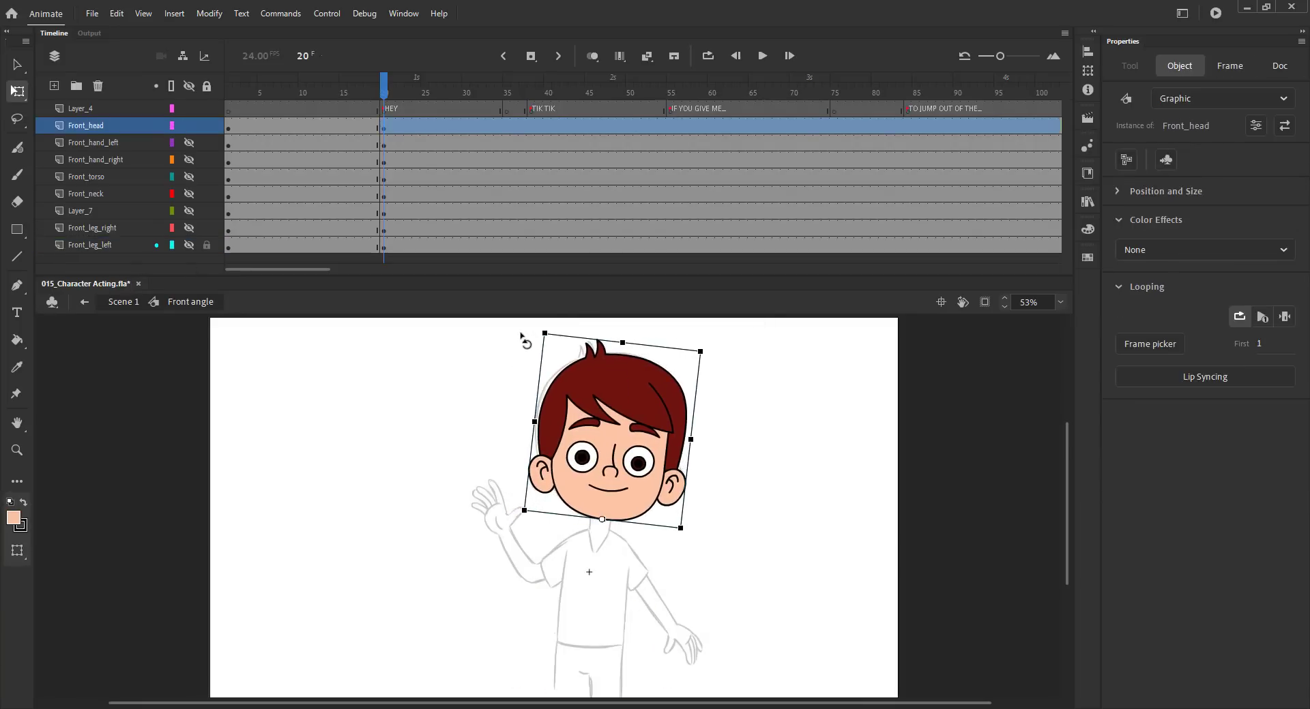
{"action": "left_click_drag", "start_coordinate": [520, 336], "coordinate": [514, 338]}
{"action": "left_click", "coordinate": [488, 354]}
{"action": "left_click", "coordinate": [1129, 150]}
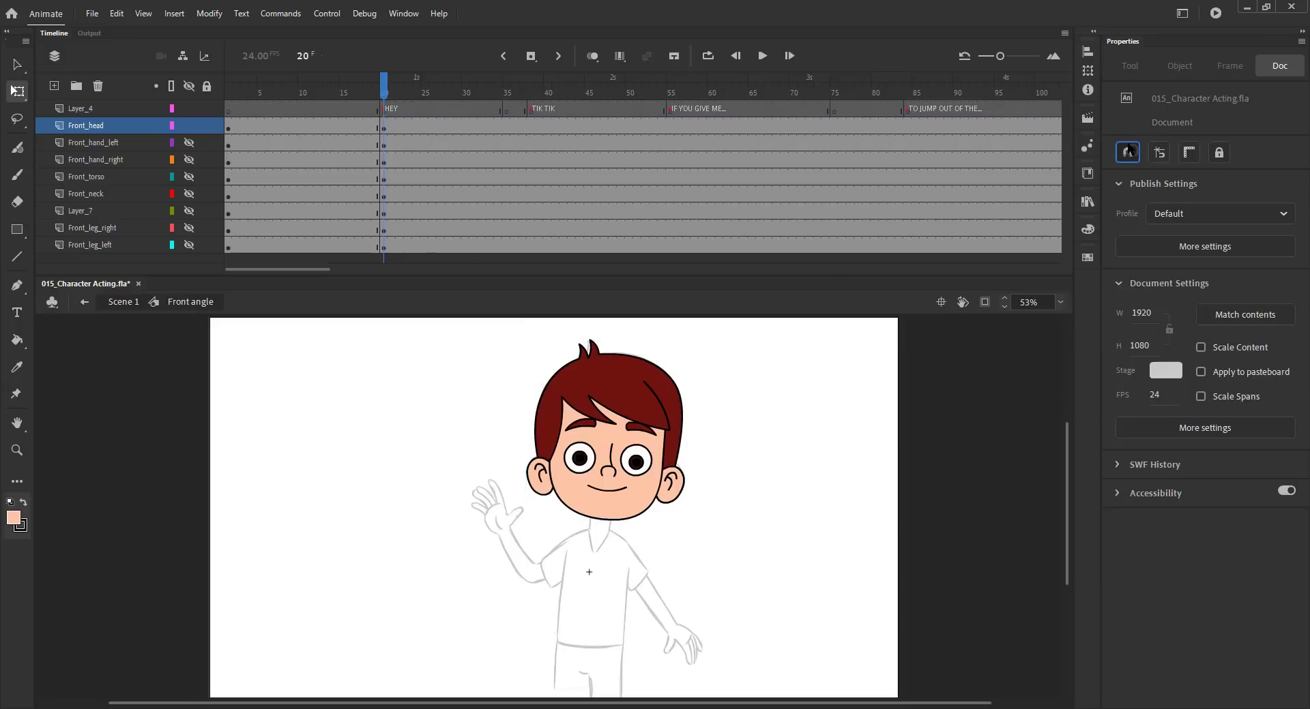
{"action": "key", "text": "ctrl+s"}
Scrub between frame 20 and the earlier frames to compare the head poses, and show the hidden body layers again.
{"action": "left_click_drag", "start_coordinate": [382, 90], "coordinate": [365, 96]}
{"action": "left_click_drag", "start_coordinate": [365, 95], "coordinate": [383, 98]}
{"action": "left_click_drag", "start_coordinate": [189, 142], "coordinate": [189, 245]}
Move the Front_hand_right and Front_hand_left arms clear of the body on either side and save the file.
{"action": "left_click", "coordinate": [568, 596]}
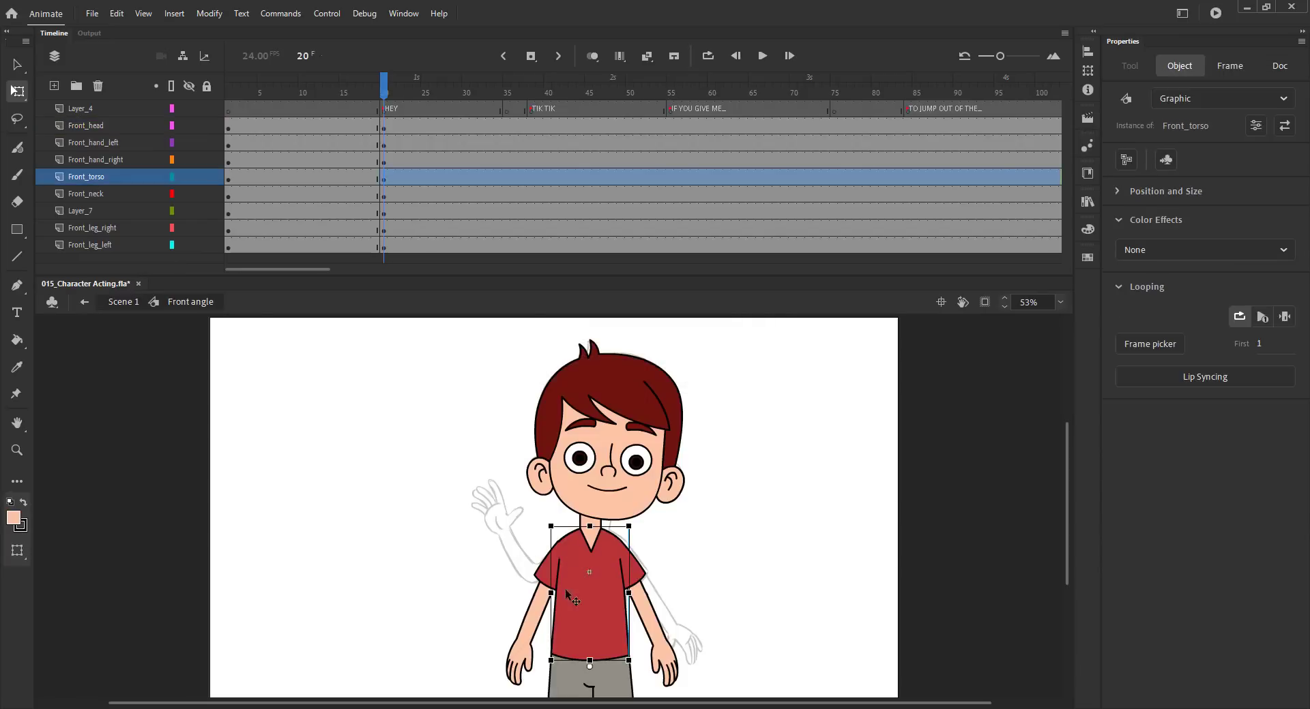
{"action": "key", "text": "v"}
{"action": "left_click", "coordinate": [537, 592]}
{"action": "left_click", "coordinate": [189, 159]}
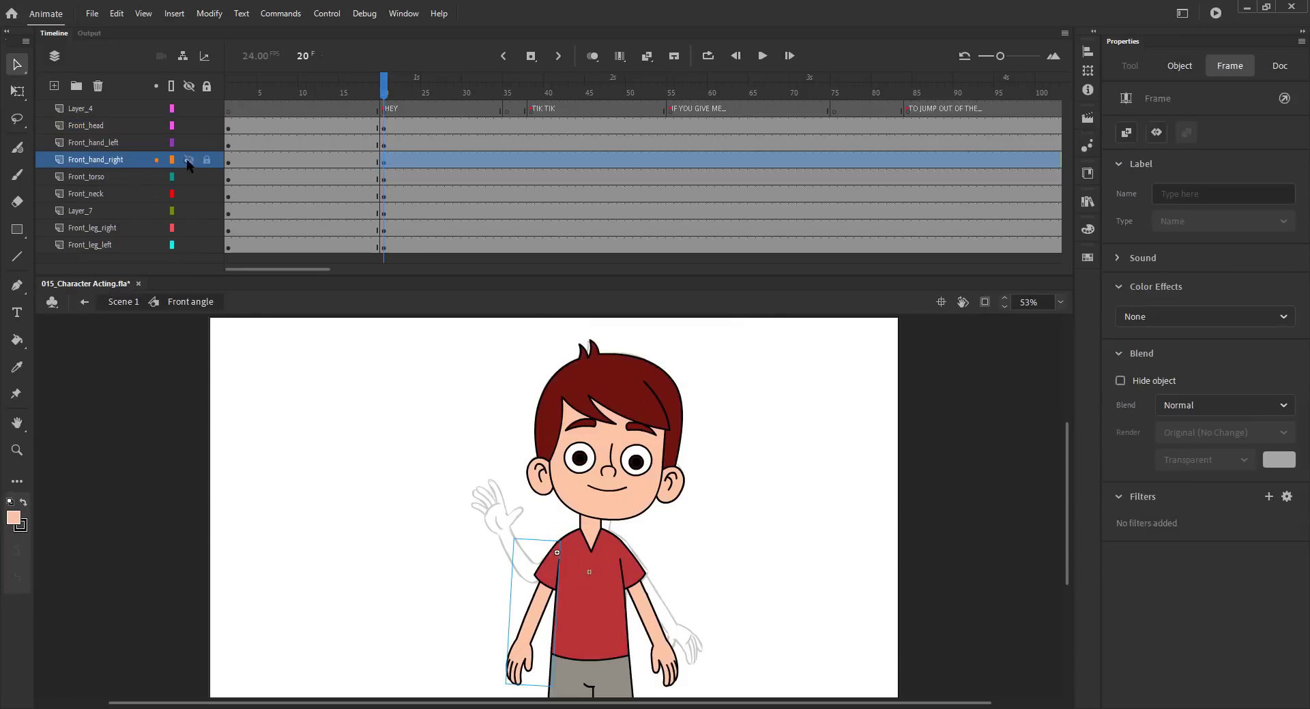
{"action": "key", "text": "ctrl+z"}
{"action": "left_click_drag", "start_coordinate": [536, 586], "coordinate": [338, 509]}
{"action": "left_click_drag", "start_coordinate": [655, 589], "coordinate": [863, 575]}
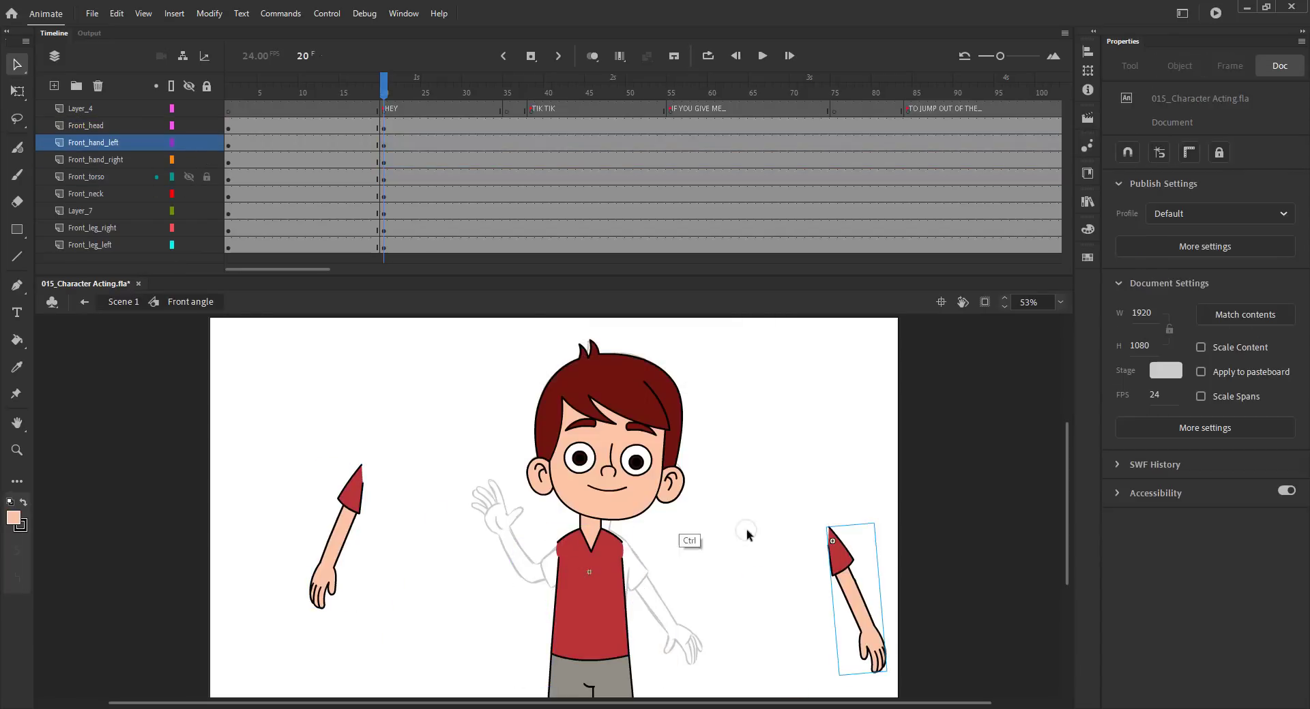
{"action": "left_click", "coordinate": [746, 534]}
{"action": "key", "text": "ctrl+s"}
Move the torso aside and tilt the neck clockwise with Free Transform to follow the sketched lean.
{"action": "left_click_drag", "start_coordinate": [567, 579], "coordinate": [384, 603]}
{"action": "left_click", "coordinate": [589, 554]}
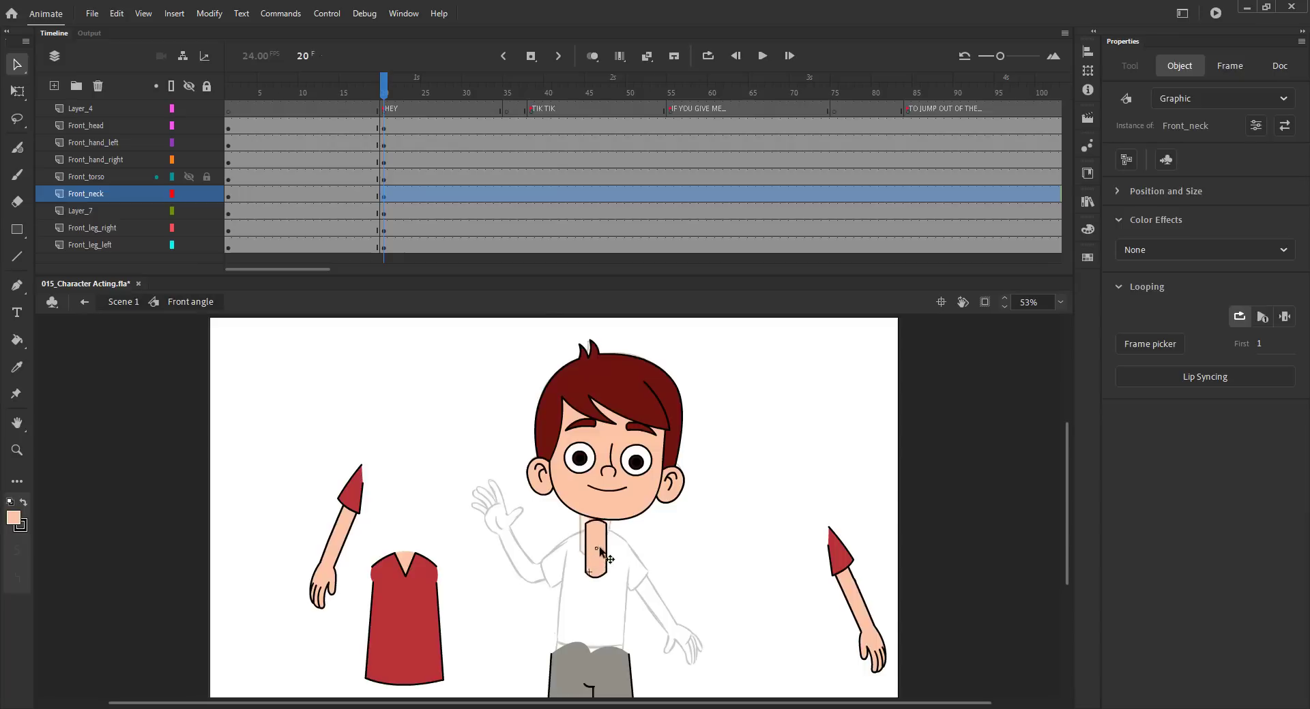
{"action": "key", "text": "q"}
{"action": "left_click_drag", "start_coordinate": [569, 571], "coordinate": [565, 572]}
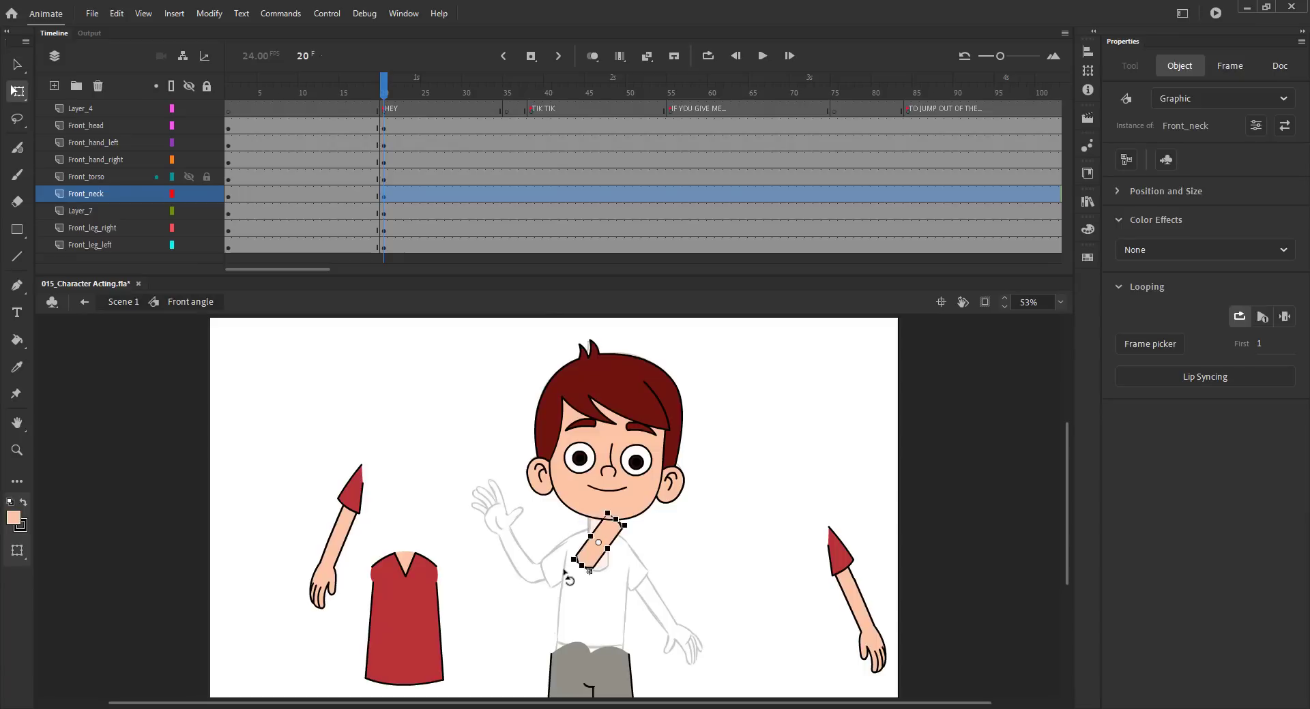
{"action": "left_click", "coordinate": [578, 575]}
{"action": "left_click", "coordinate": [592, 555]}
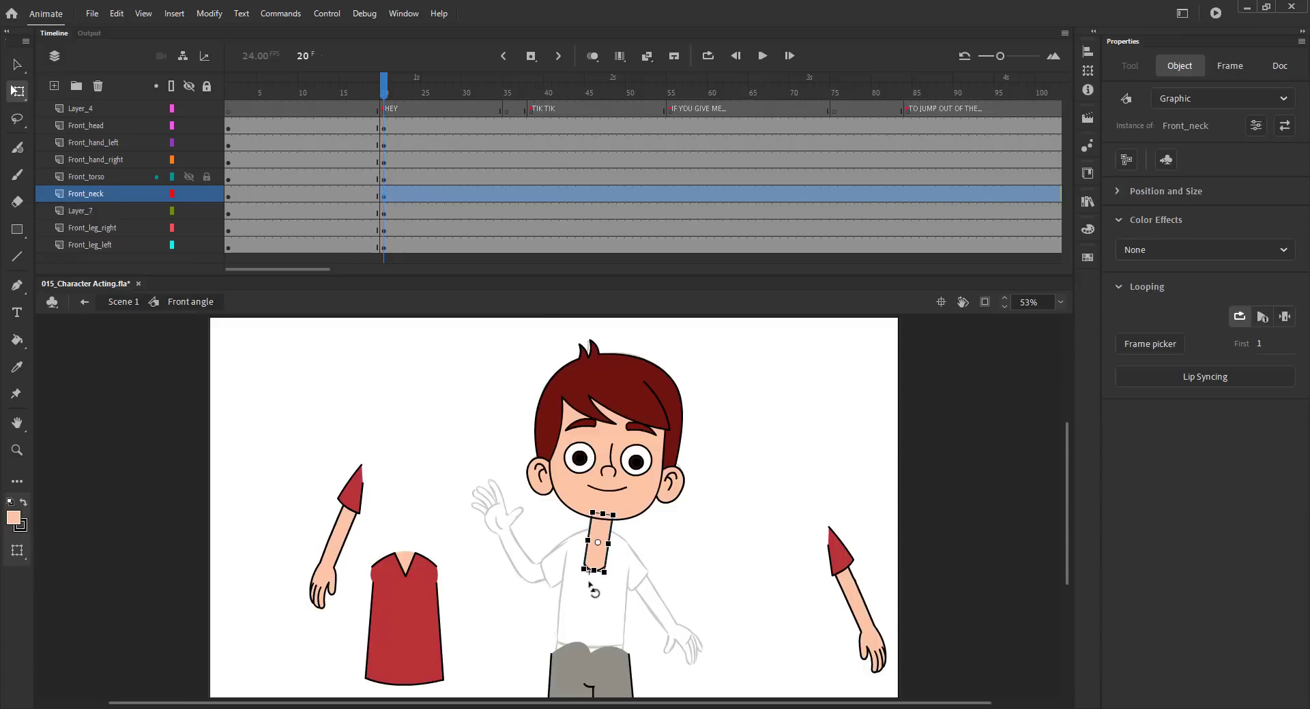
Nudge the neck upward and align it sideways with the sketched neck beneath the head.
{"action": "left_click", "coordinate": [171, 195]}
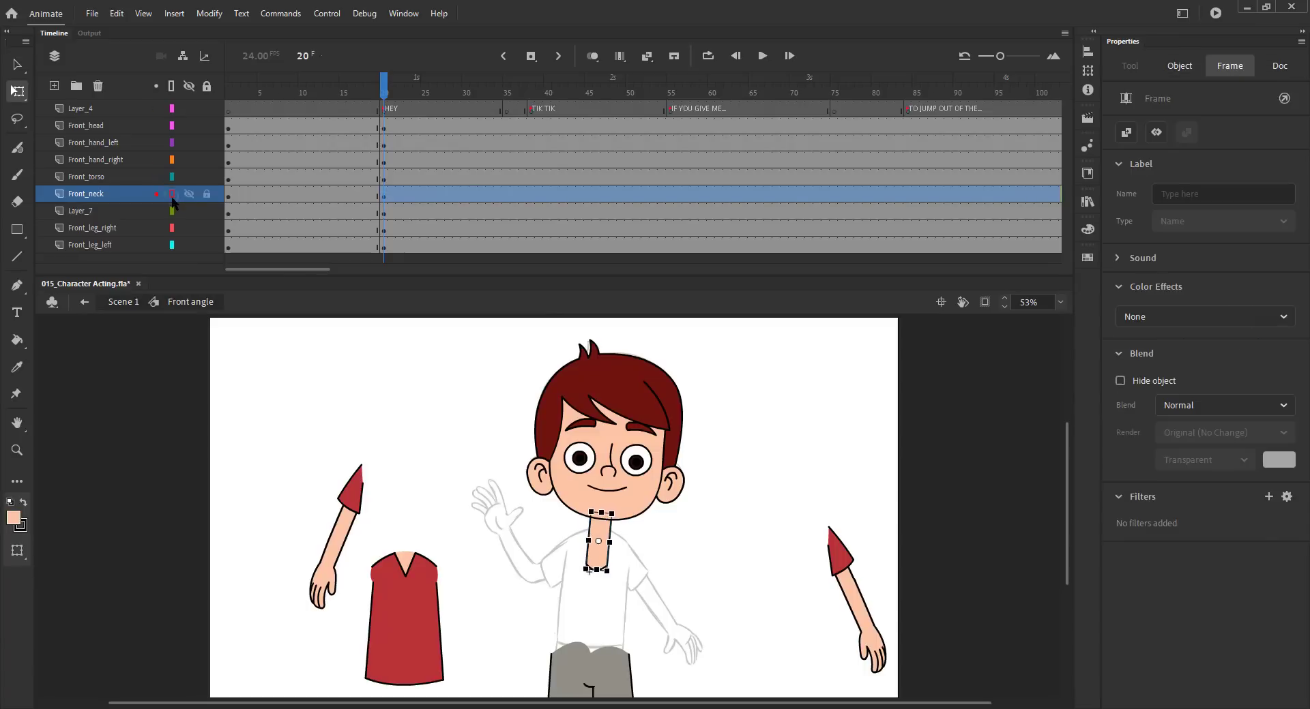
{"action": "left_click", "coordinate": [171, 194]}
{"action": "left_click", "coordinate": [604, 525]}
{"action": "key", "text": "z"}
{"action": "left_click_drag", "start_coordinate": [525, 444], "coordinate": [689, 623]}
{"action": "left_click_drag", "start_coordinate": [614, 478], "coordinate": [720, 504]}
{"action": "key", "text": "v"}
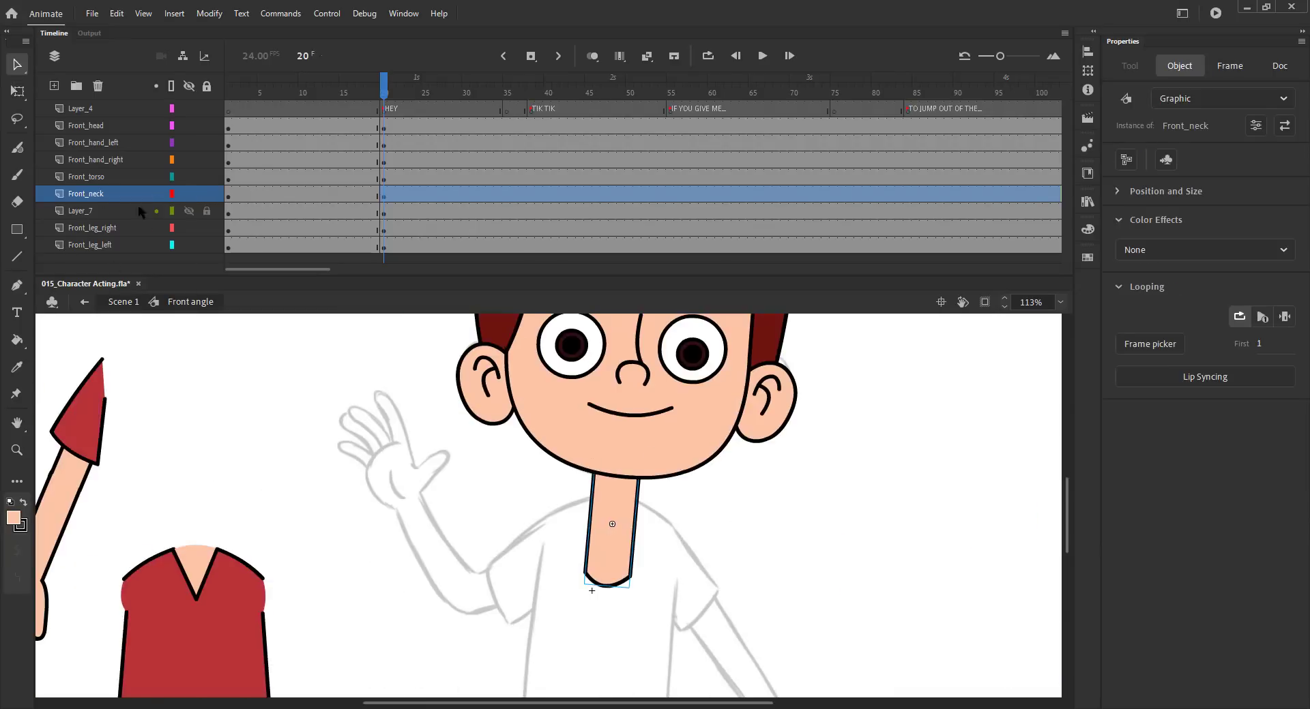
{"action": "left_click", "coordinate": [171, 194]}
{"action": "left_click", "coordinate": [171, 194]}
{"action": "key", "text": "shift+Left"}
{"action": "key", "text": "shift+Up"}
{"action": "key", "text": "shift+Up"}
{"action": "key", "text": "Right"}
{"action": "key", "text": "Right"}
{"action": "key", "text": "Right"}
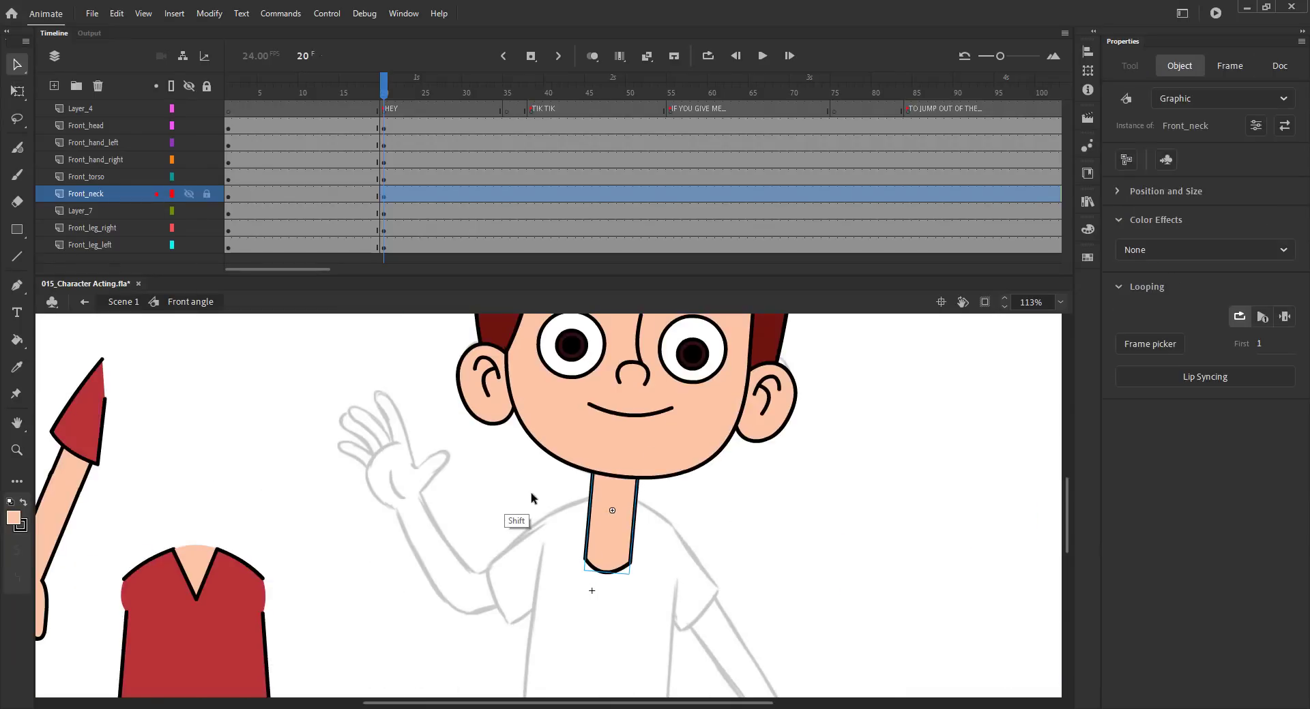
{"action": "key", "text": "Up"}
{"action": "key", "text": "Up"}
{"action": "key", "text": "Up"}
{"action": "key", "text": "Up"}
{"action": "key", "text": "Right"}
{"action": "key", "text": "Right"}
Fine-tune the neck's rotation against the sketch and save the file.
{"action": "key", "text": "q"}
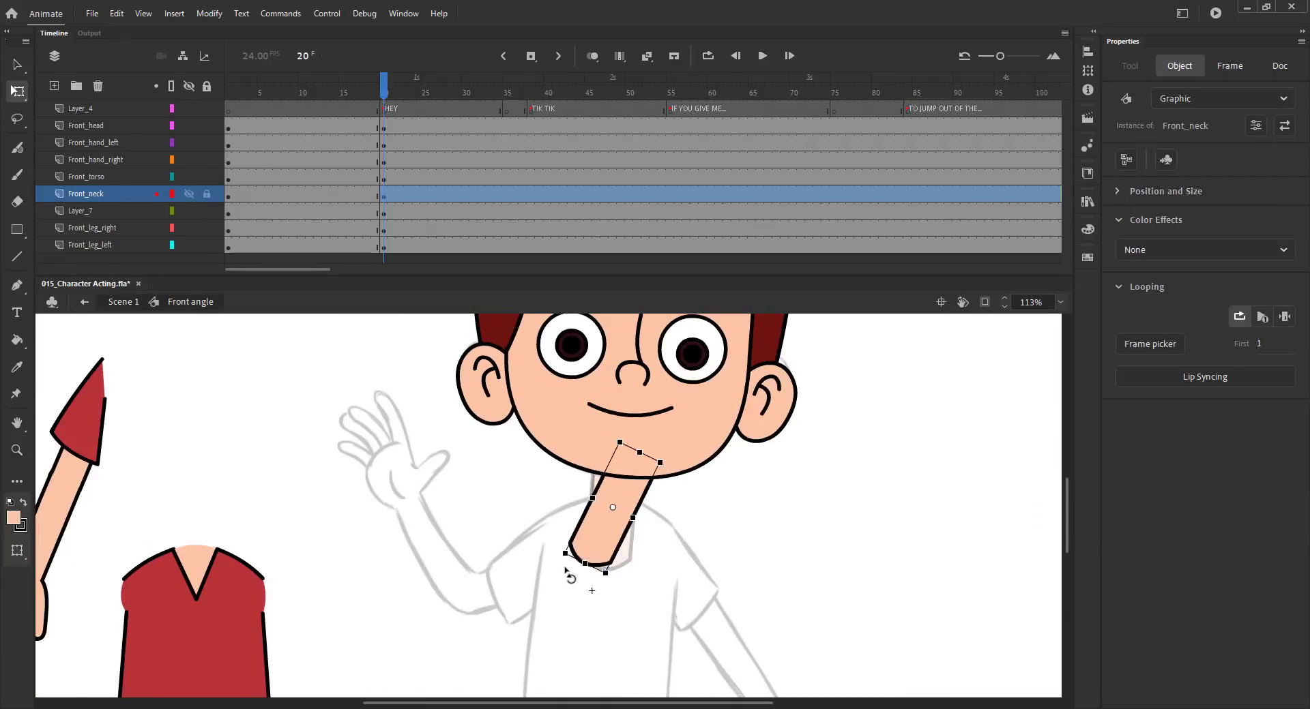
{"action": "left_click", "coordinate": [532, 552]}
{"action": "key", "text": "ctrl+2"}
{"action": "key", "text": "ctrl+s"}
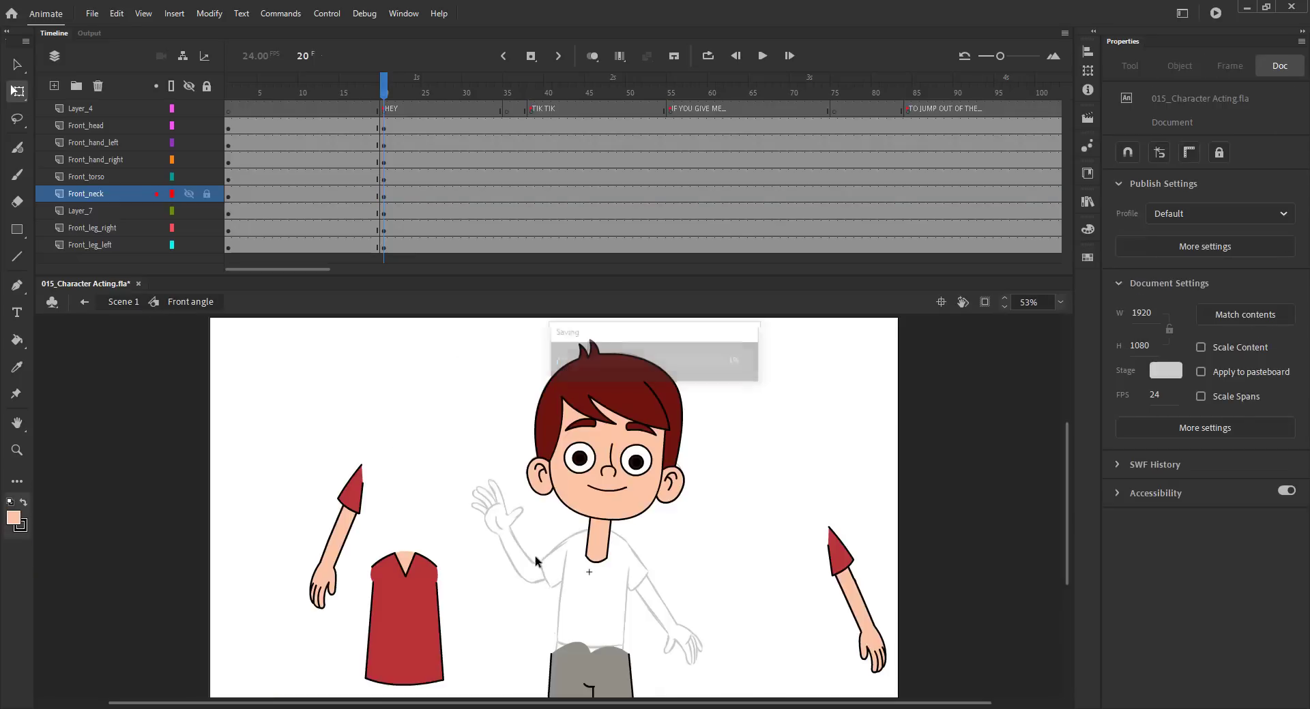
Move the torso back below the neck and rotate it slightly clockwise to match the sketched lean.
{"action": "key", "text": "v"}
{"action": "left_click_drag", "start_coordinate": [401, 583], "coordinate": [591, 564]}
{"action": "key", "text": "q"}
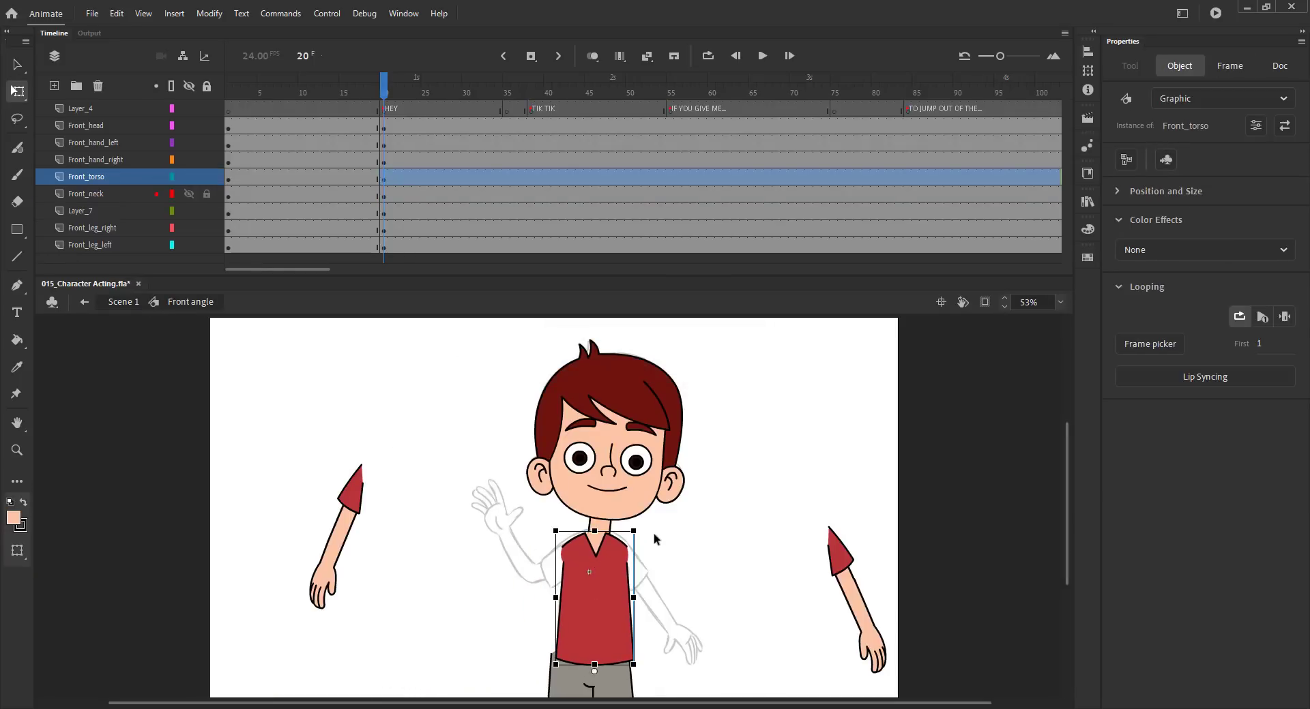
{"action": "left_click_drag", "start_coordinate": [651, 548], "coordinate": [586, 520]}
Nudge the tilted torso left until its hem sits over the trousers, and save the file.
{"action": "key", "text": "Left"}
{"action": "key", "text": "Left"}
{"action": "key", "text": "Left"}
{"action": "key", "text": "Left"}
{"action": "key", "text": "Left"}
{"action": "key", "text": "Left"}
{"action": "key", "text": "Left"}
{"action": "key", "text": "Left"}
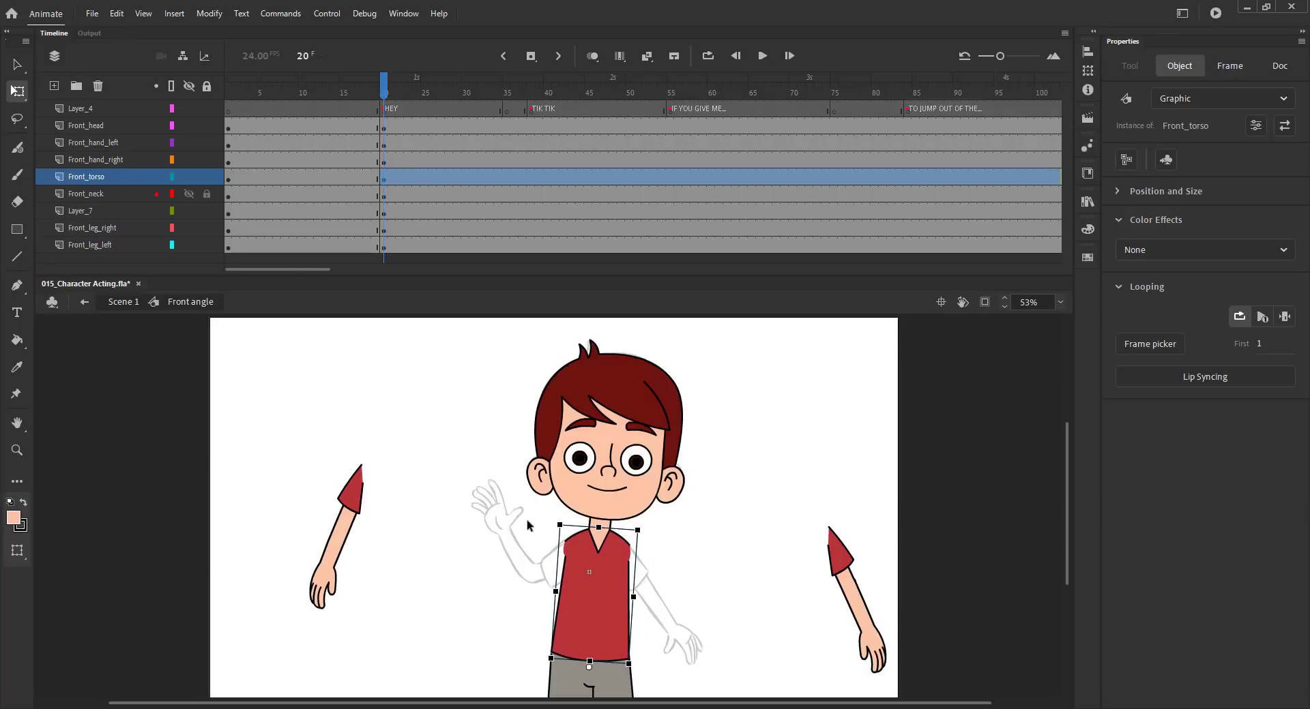
{"action": "key", "text": "Right"}
{"action": "left_click", "coordinate": [513, 529]}
{"action": "key", "text": "ctrl+s"}
Extend the frames of both layers inside the Front_torso symbol, return to Front angle, and save.
{"action": "key", "text": "z"}
{"action": "left_click_drag", "start_coordinate": [480, 498], "coordinate": [747, 697]}
{"action": "key", "text": "v"}
{"action": "double_click", "coordinate": [599, 559]}
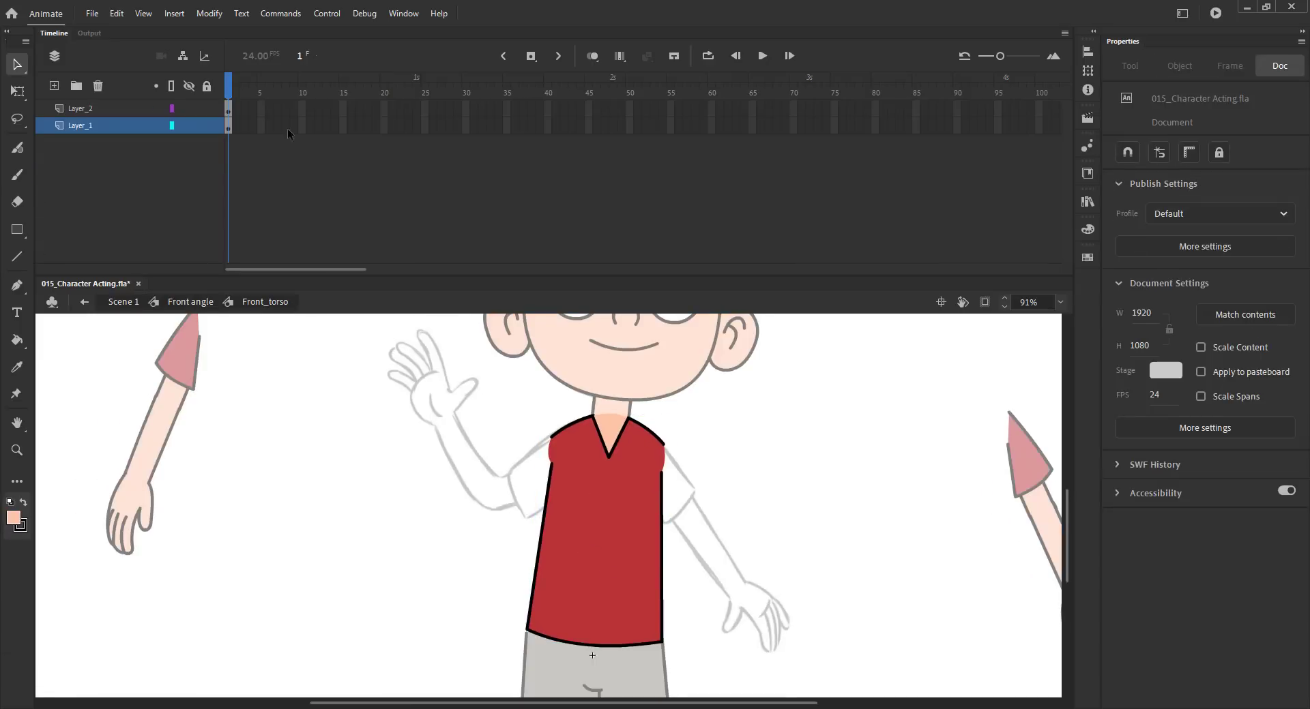
{"action": "left_click_drag", "start_coordinate": [243, 126], "coordinate": [671, 108]}
{"action": "key", "text": "F5"}
{"action": "key", "text": "F5"}
{"action": "left_click", "coordinate": [195, 301]}
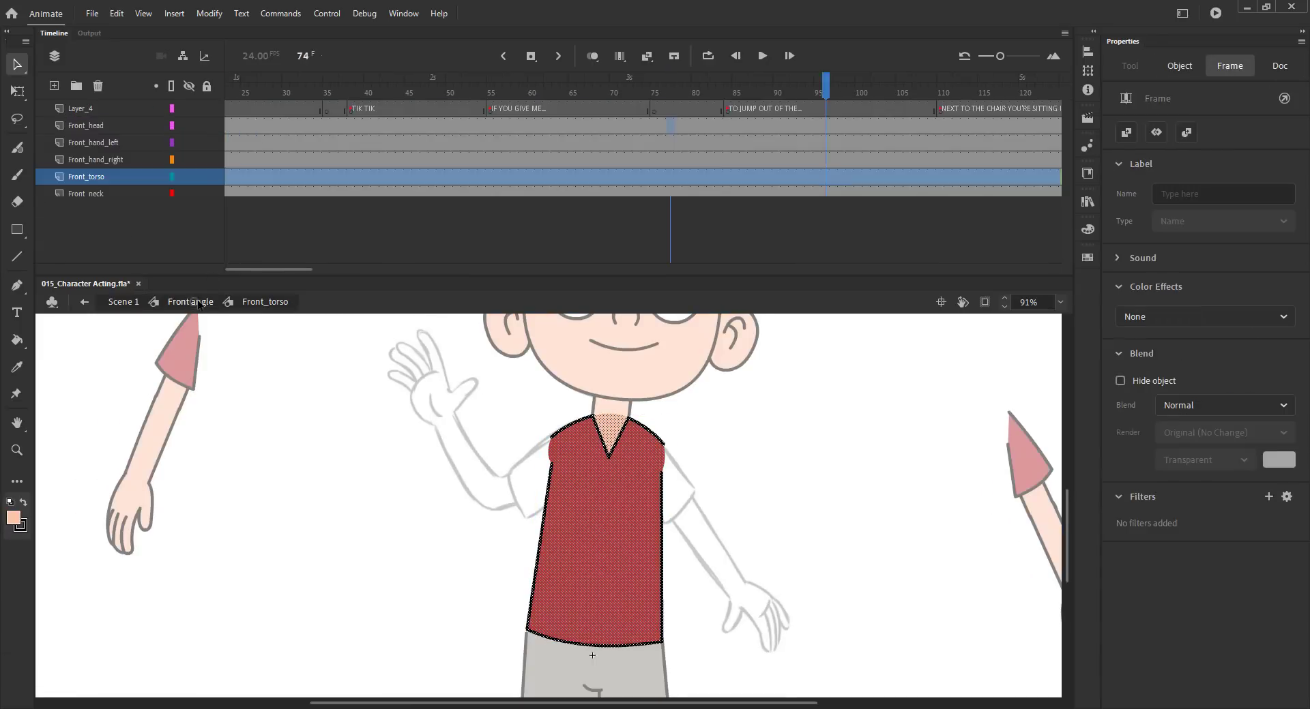
{"action": "key", "text": "ctrl+s"}
Apply Synchronize Symbols to the frames around frame 20 on all layers from Front_head to Front_leg_left.
{"action": "left_click_drag", "start_coordinate": [286, 270], "coordinate": [260, 270]}
{"action": "left_click_drag", "start_coordinate": [334, 125], "coordinate": [406, 253]}
{"action": "right_click", "coordinate": [385, 207]}
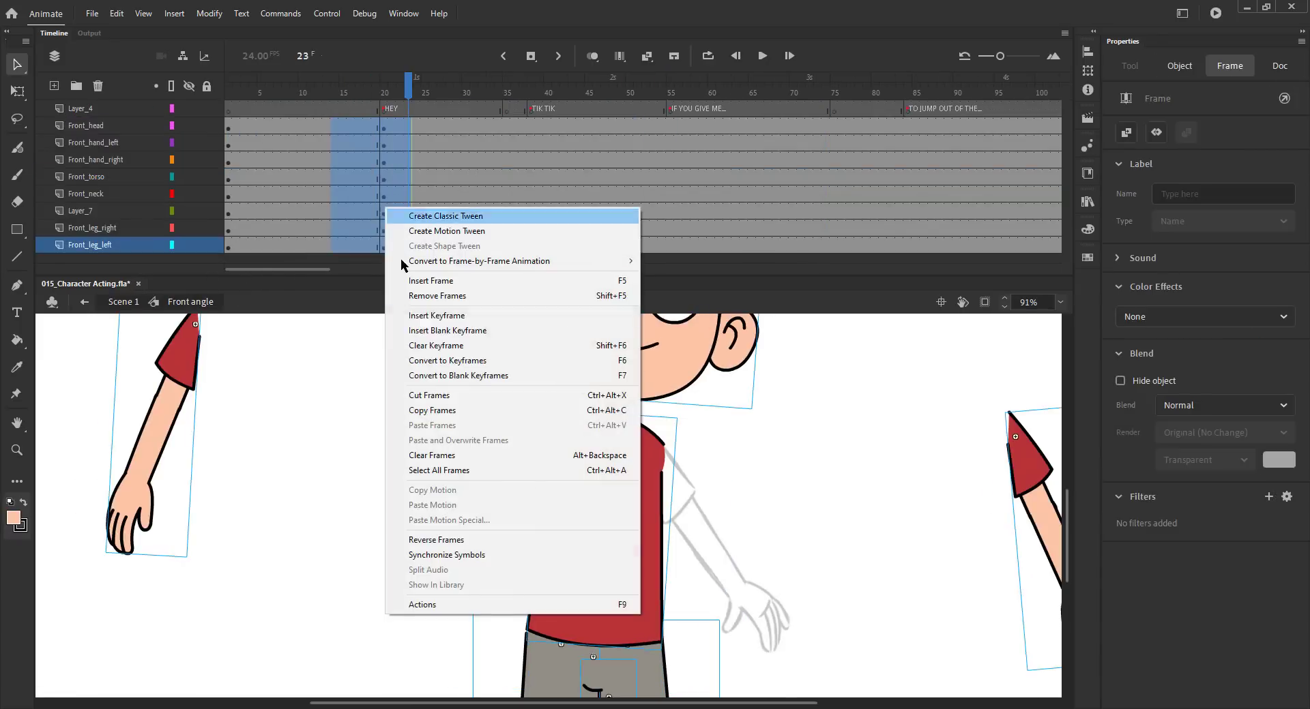
{"action": "left_click", "coordinate": [539, 555]}
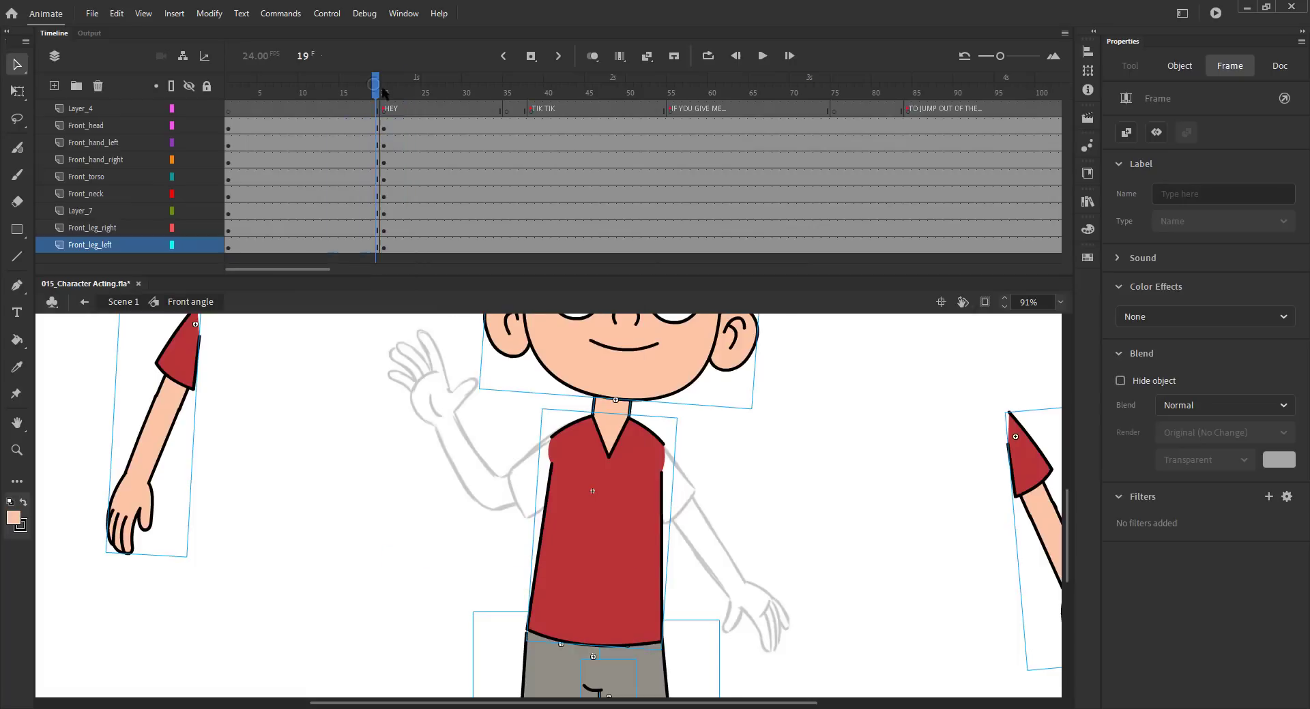
Insert keyframes at frame 20 on Layer_1 and Layer_2 inside the Front_torso symbol and save.
{"action": "double_click", "coordinate": [604, 490]}
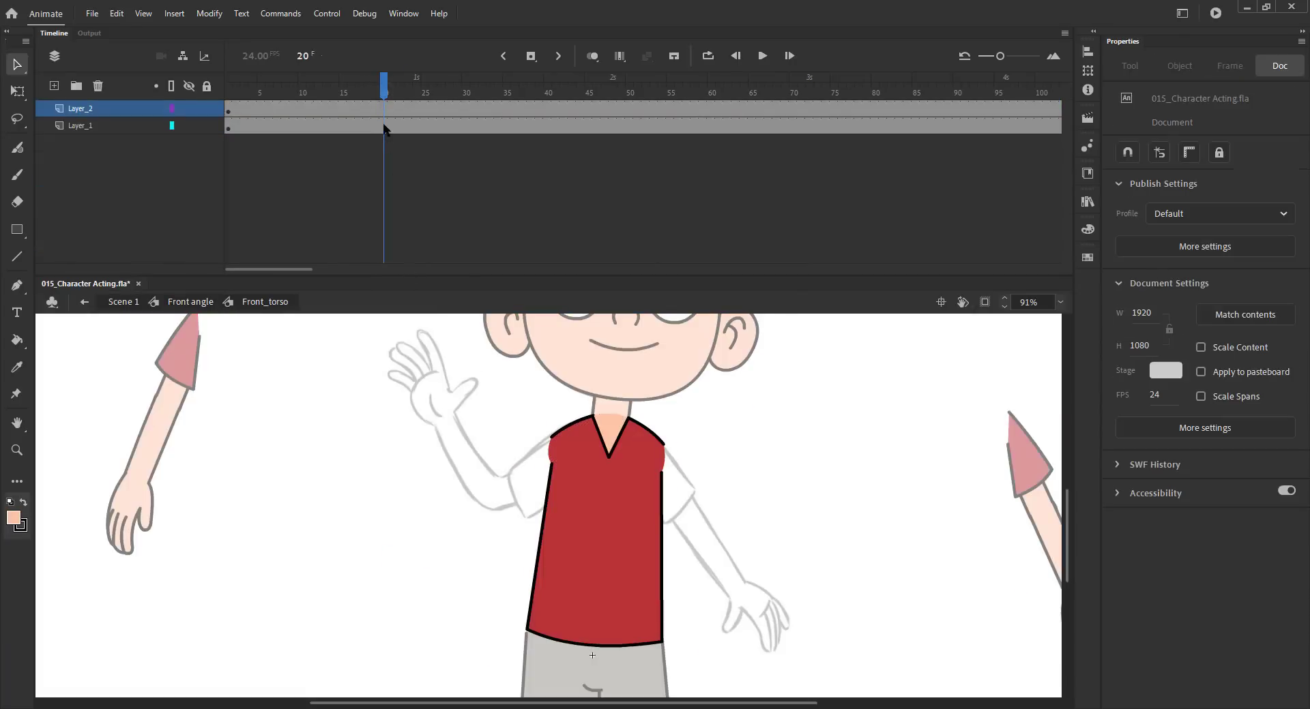
{"action": "left_click_drag", "start_coordinate": [384, 109], "coordinate": [386, 125]}
{"action": "key", "text": "F6"}
{"action": "key", "text": "ctrl+s"}
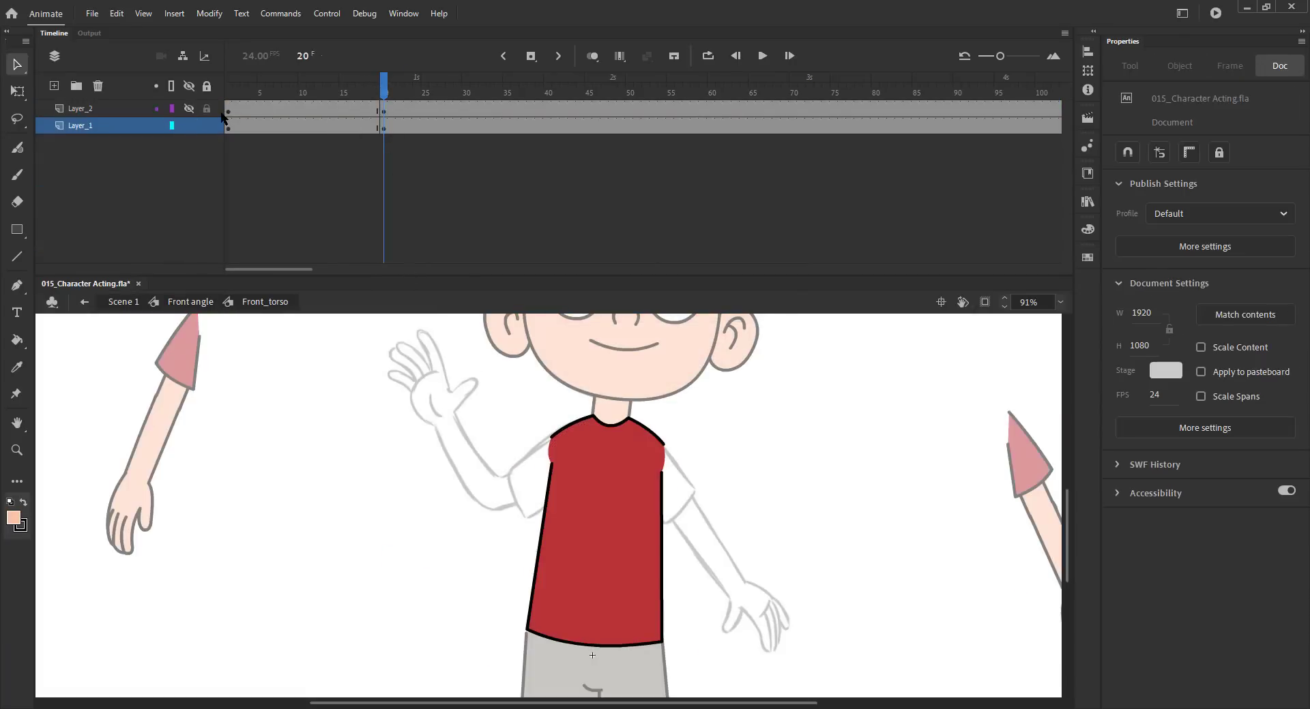
Move the existing shirt artwork on Layer_1 at frame 20 to the left of the body.
{"action": "left_click", "coordinate": [189, 126]}
{"action": "left_click", "coordinate": [187, 125]}
{"action": "left_click_drag", "start_coordinate": [474, 384], "coordinate": [769, 698]}
{"action": "left_click_drag", "start_coordinate": [617, 529], "coordinate": [353, 529]}
{"action": "left_click", "coordinate": [459, 491]}
Draw a black-outlined rectangle over the sketched chest, with its red fill sampled from the old shirt.
{"action": "key", "text": "r"}
{"action": "left_click", "coordinate": [1124, 194]}
{"action": "left_click", "coordinate": [373, 490]}
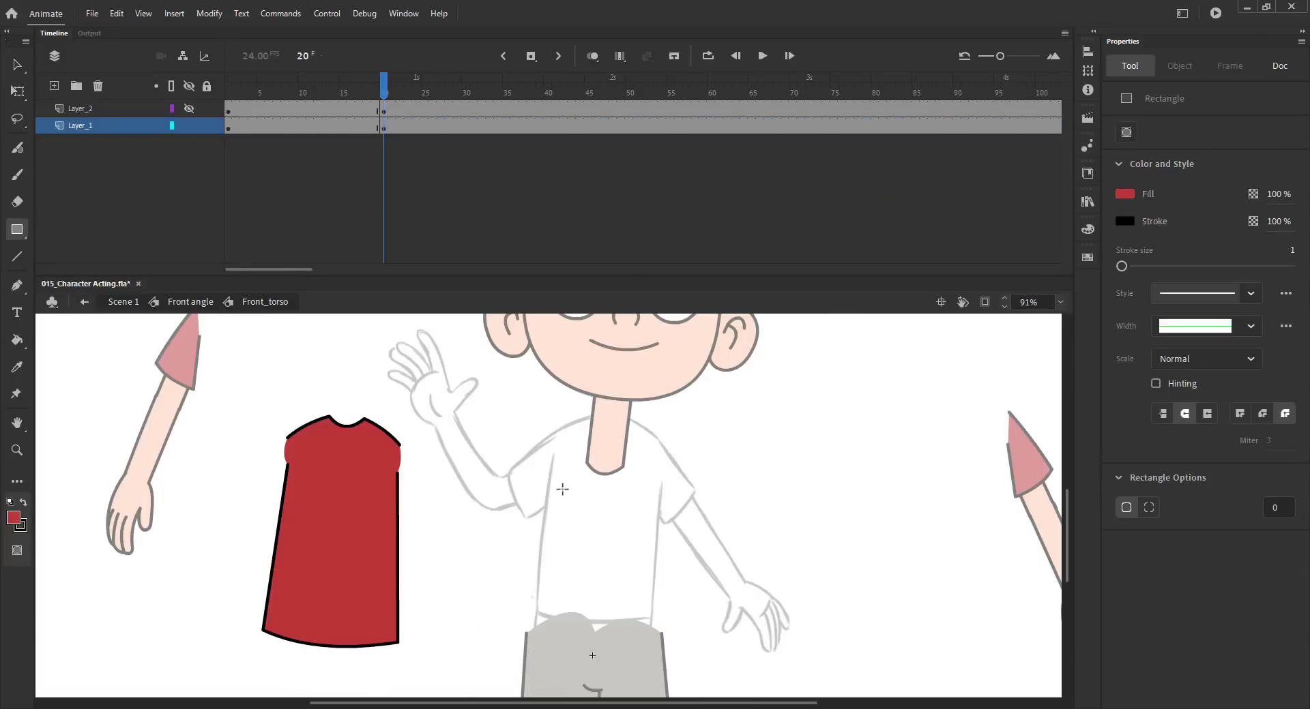
{"action": "left_click_drag", "start_coordinate": [554, 470], "coordinate": [612, 569]}
{"action": "key", "text": "v"}
{"action": "double_click", "coordinate": [595, 536]}
{"action": "left_click", "coordinate": [812, 464]}
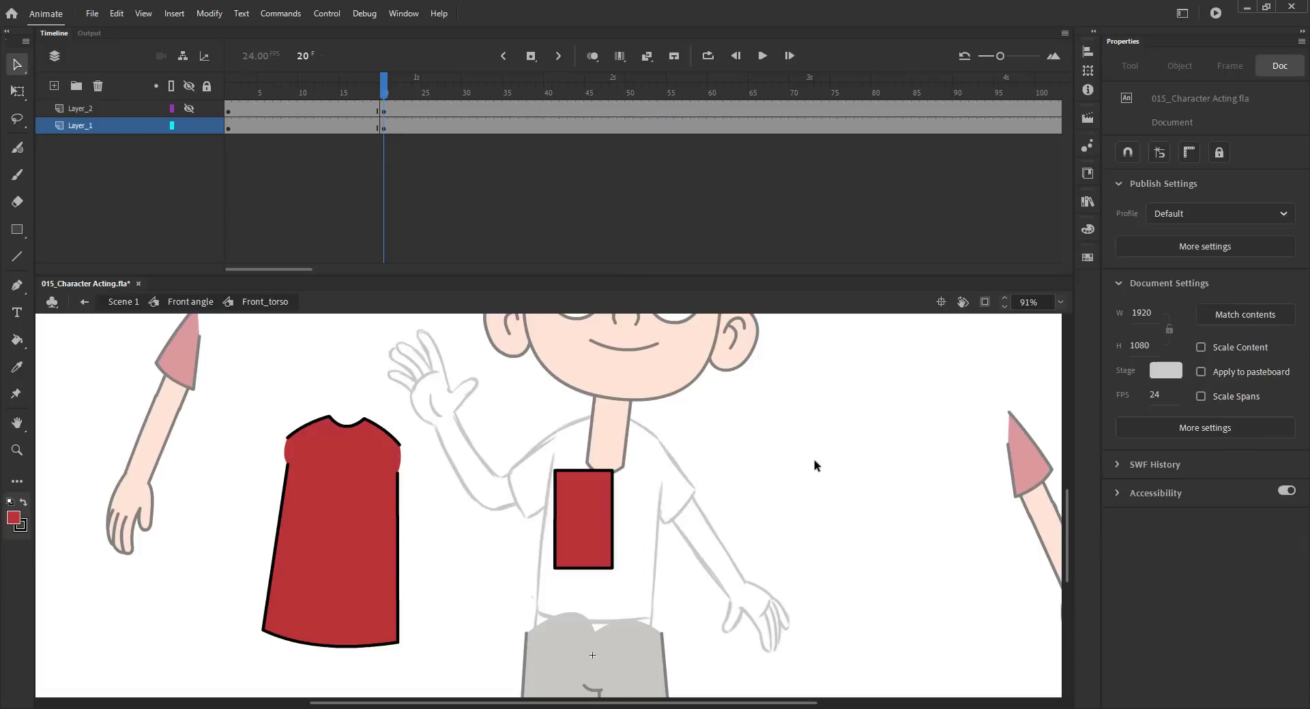
Reshape the red rectangle by moving its four corners to the sketched torso's shoulders and waist.
{"action": "left_click_drag", "start_coordinate": [612, 470], "coordinate": [659, 443]}
{"action": "left_click_drag", "start_coordinate": [554, 470], "coordinate": [554, 434]}
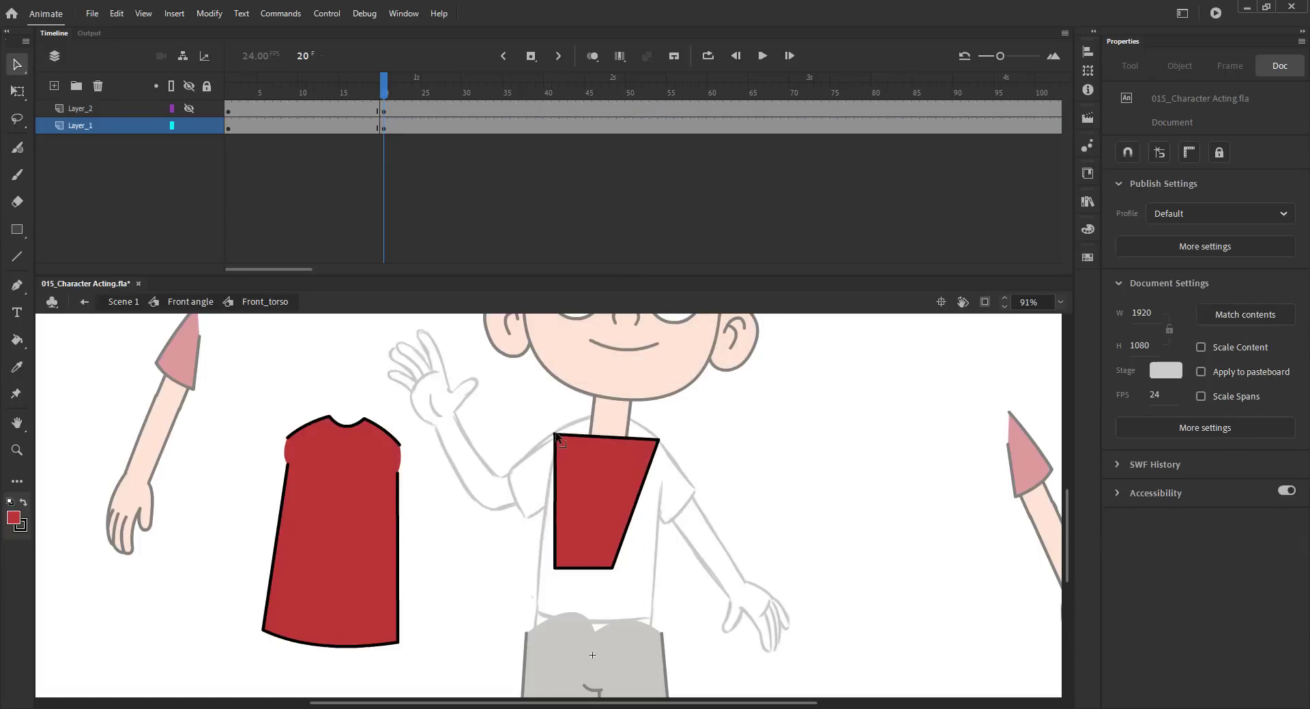
{"action": "left_click_drag", "start_coordinate": [613, 568], "coordinate": [660, 634]}
{"action": "left_click_drag", "start_coordinate": [554, 569], "coordinate": [527, 631]}
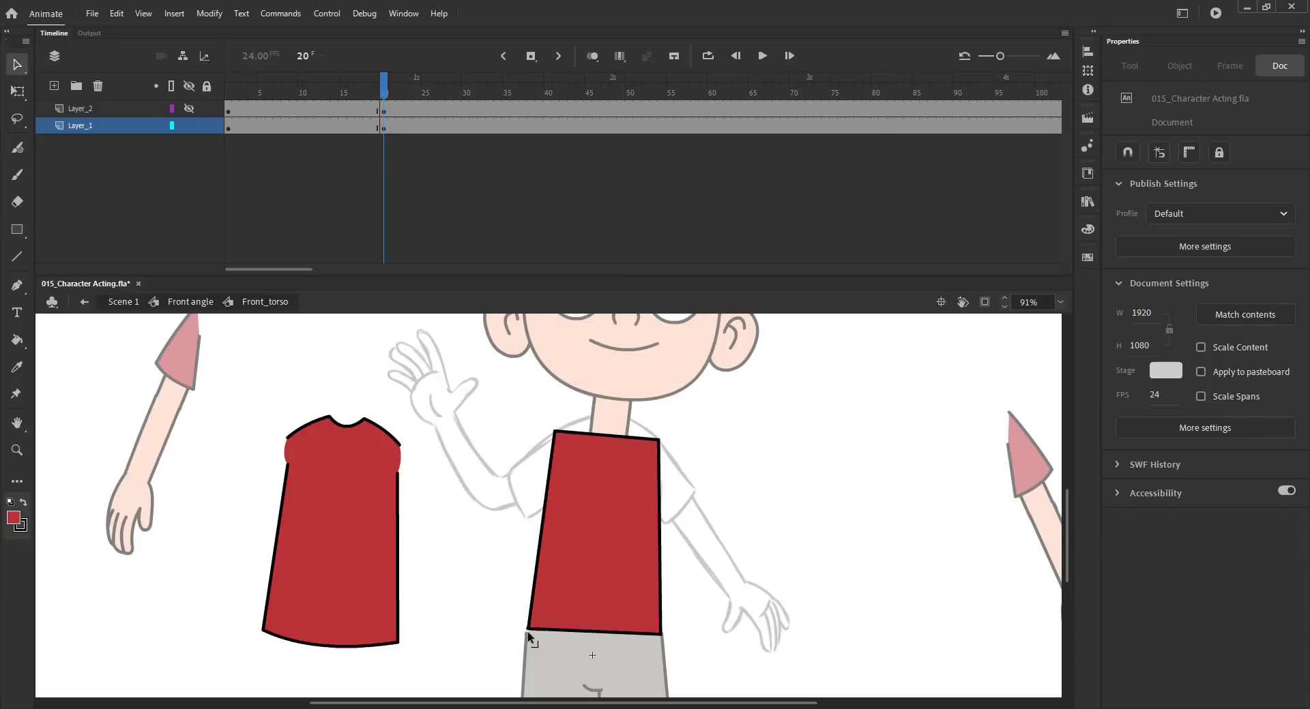
Curve the new torso's side edges slightly and arch its top edge up over the shoulders.
{"action": "left_click_drag", "start_coordinate": [536, 569], "coordinate": [520, 563]}
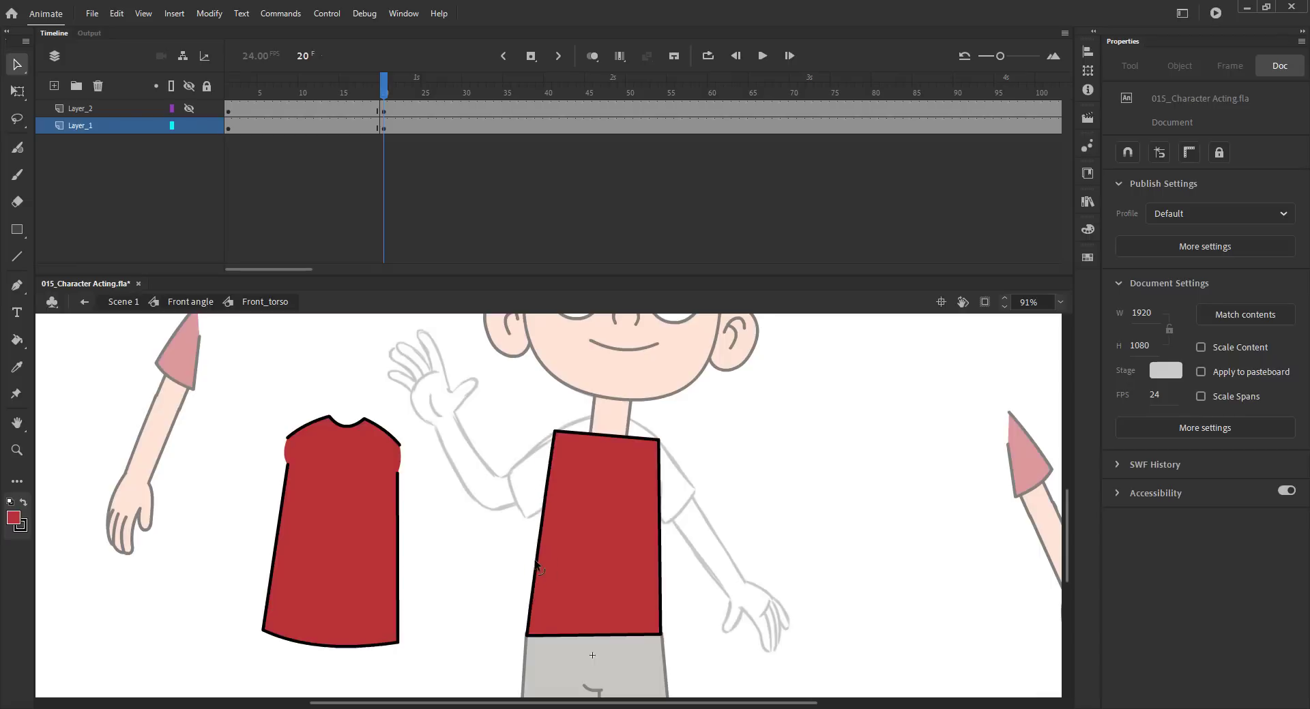
{"action": "left_click_drag", "start_coordinate": [555, 431], "coordinate": [554, 434]}
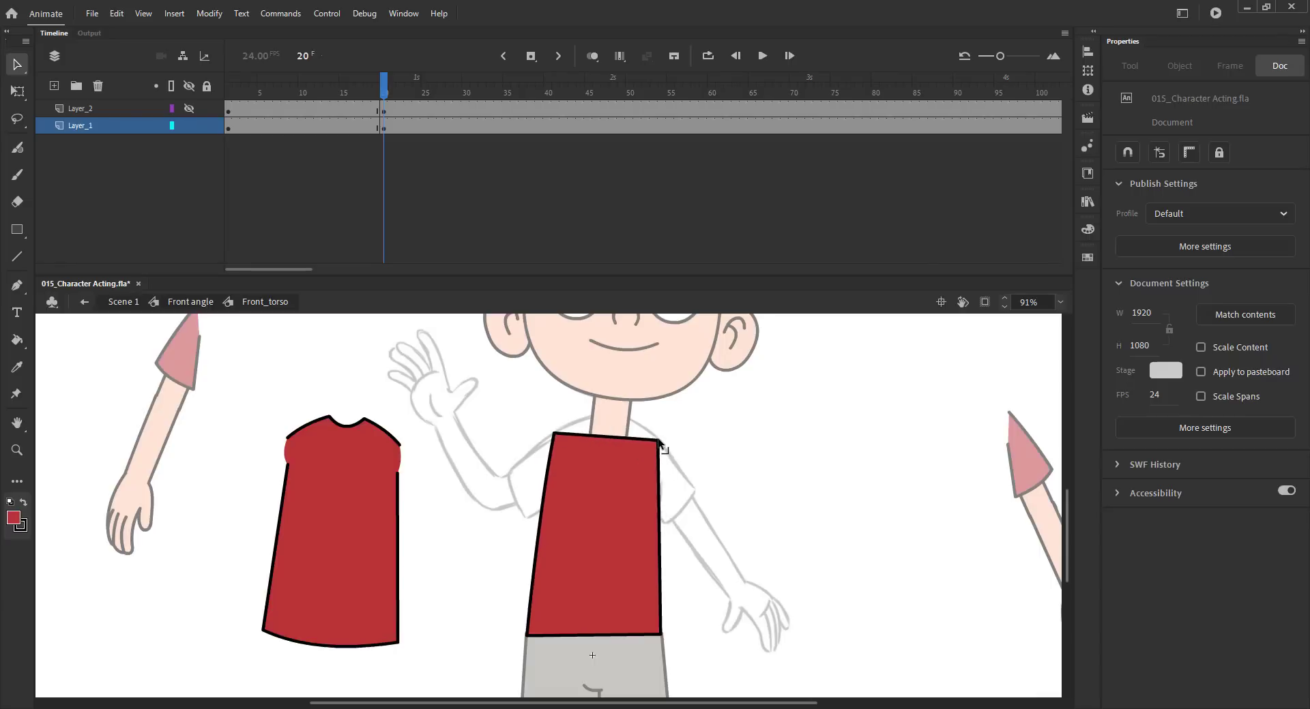
{"action": "key", "text": "ctrl+z"}
{"action": "mouse_move", "coordinate": [674, 523]}
{"action": "left_mouse_down"}
{"action": "mouse_move", "coordinate": [640, 525]}
{"action": "mouse_move", "coordinate": [657, 528]}
{"action": "left_mouse_up"}
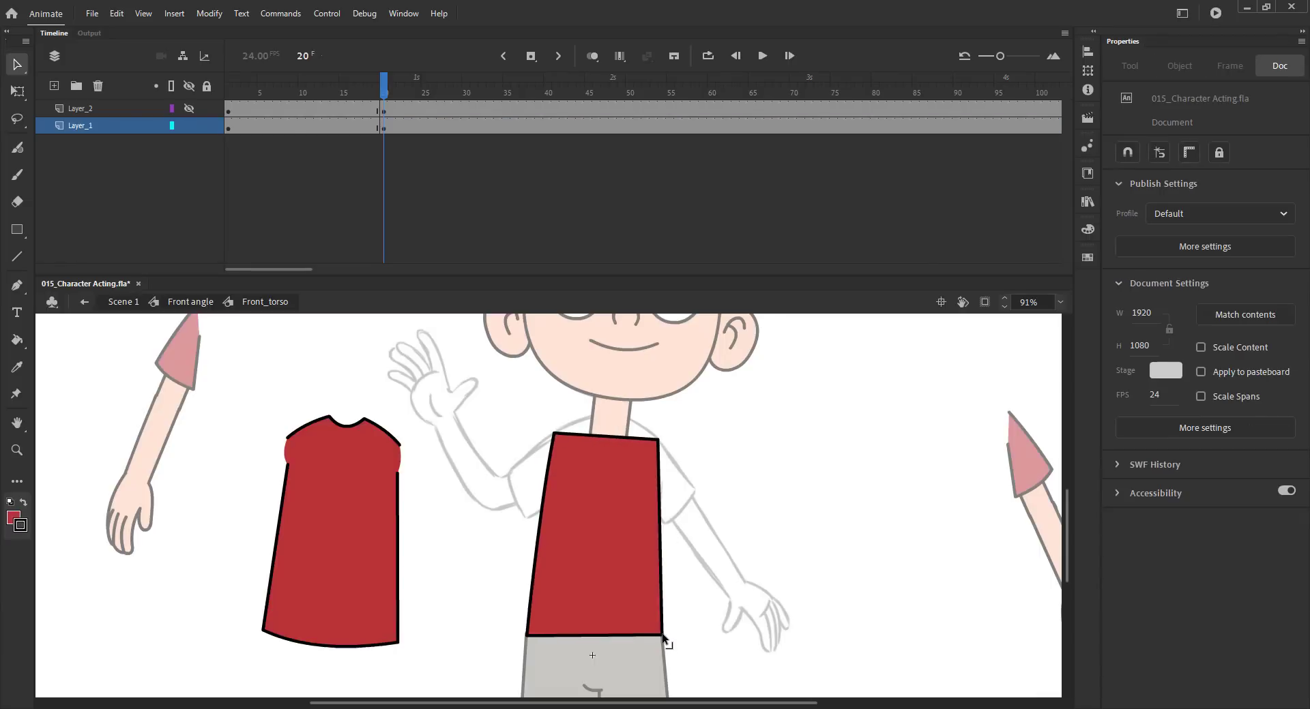
{"action": "left_click_drag", "start_coordinate": [638, 545], "coordinate": [657, 546]}
{"action": "left_click_drag", "start_coordinate": [657, 440], "coordinate": [623, 418]}
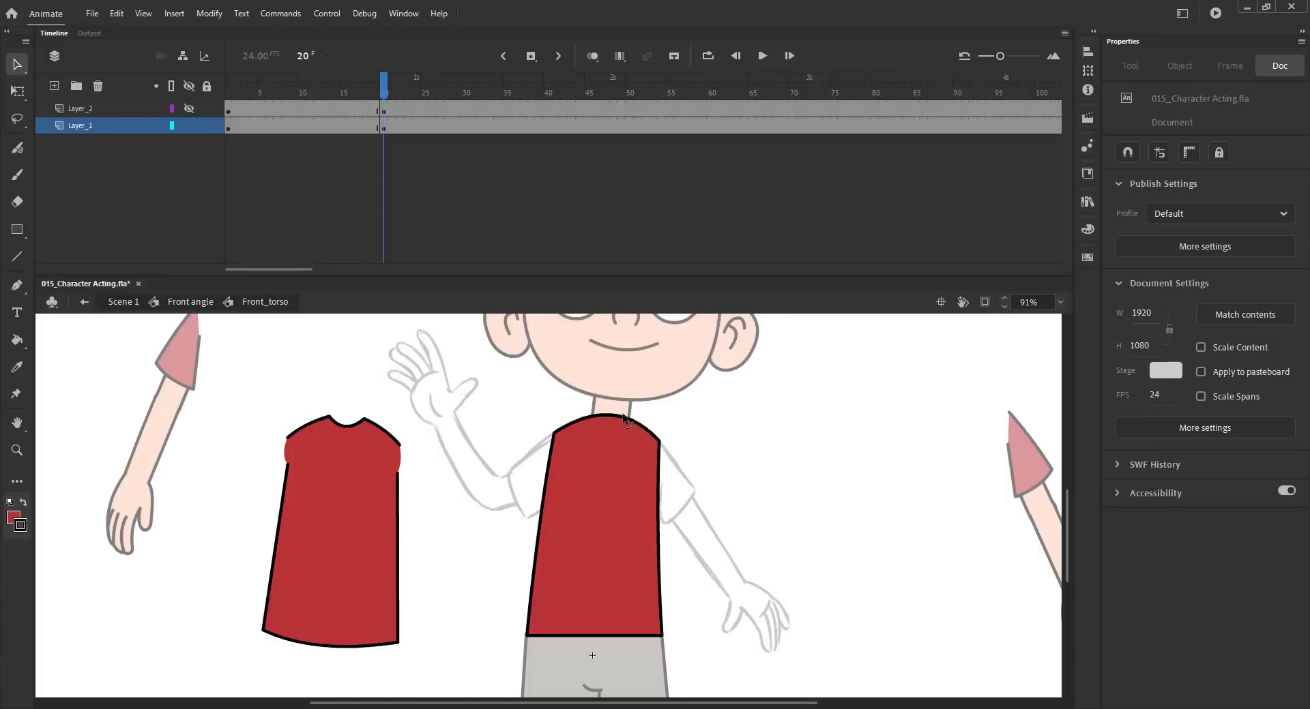
Return to Front angle to check the new torso on the character, and reopen the Front_torso symbol.
{"action": "left_click", "coordinate": [190, 301]}
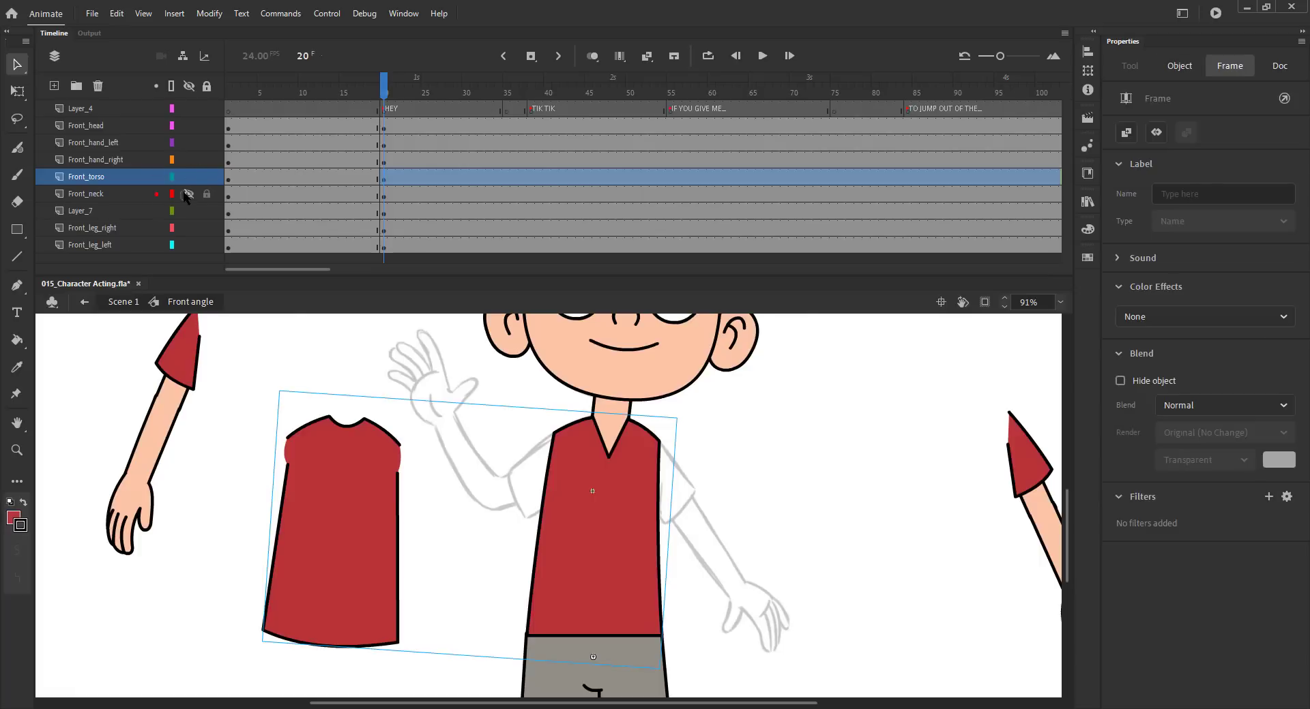
{"action": "double_click", "coordinate": [612, 472]}
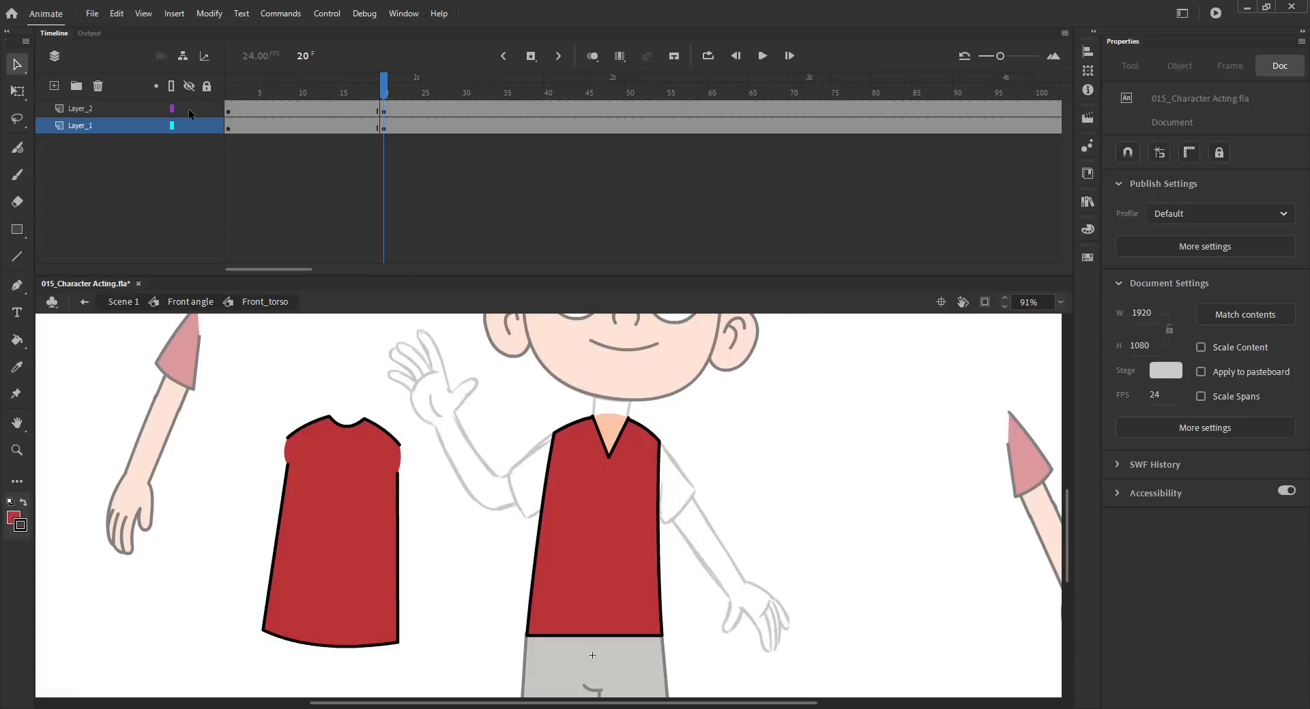
Delete the old shirt shape lying beside the redrawn torso at frame 20.
{"action": "left_click", "coordinate": [369, 102]}
{"action": "left_click_drag", "start_coordinate": [368, 103], "coordinate": [384, 103]}
{"action": "left_click", "coordinate": [286, 471]}
{"action": "key", "text": "Delete"}
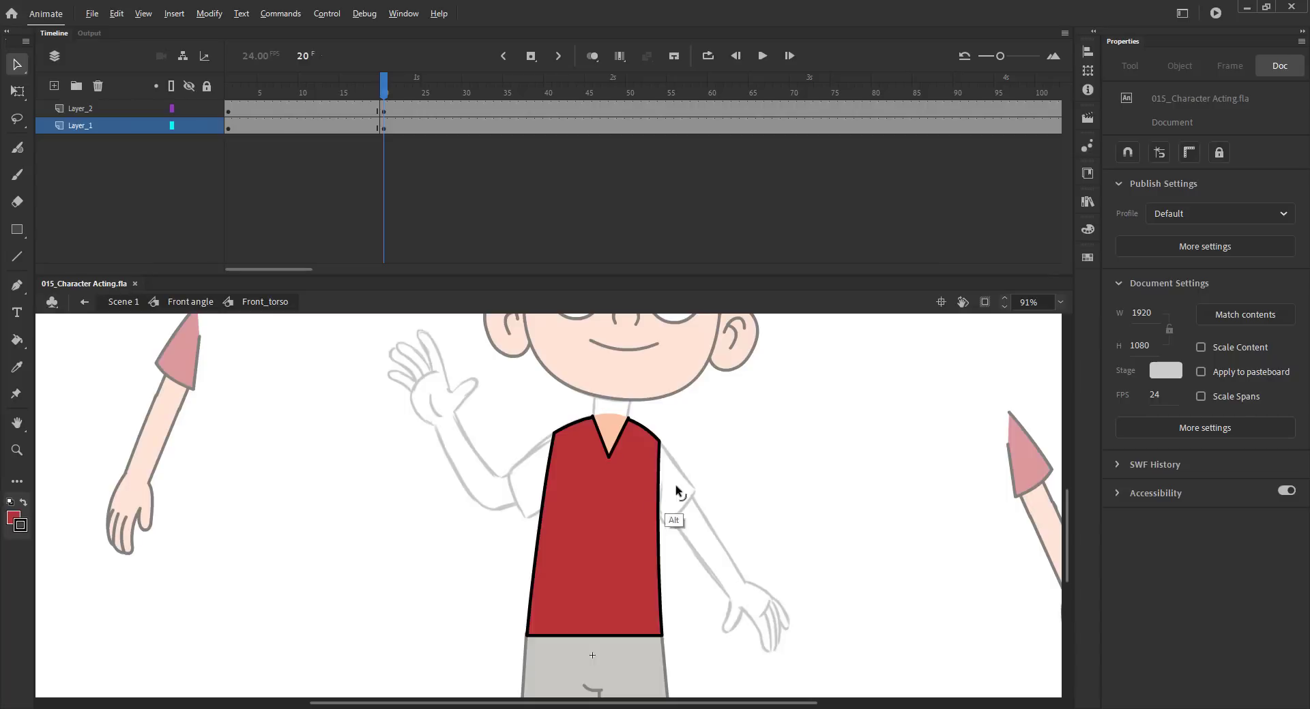
Try bending the new torso's side edge below the shoulder, return to Front angle and save the file.
{"action": "mouse_move", "coordinate": [675, 486]}
{"action": "left_mouse_down"}
{"action": "mouse_move", "coordinate": [650, 493]}
{"action": "mouse_move", "coordinate": [663, 488]}
{"action": "left_mouse_up"}
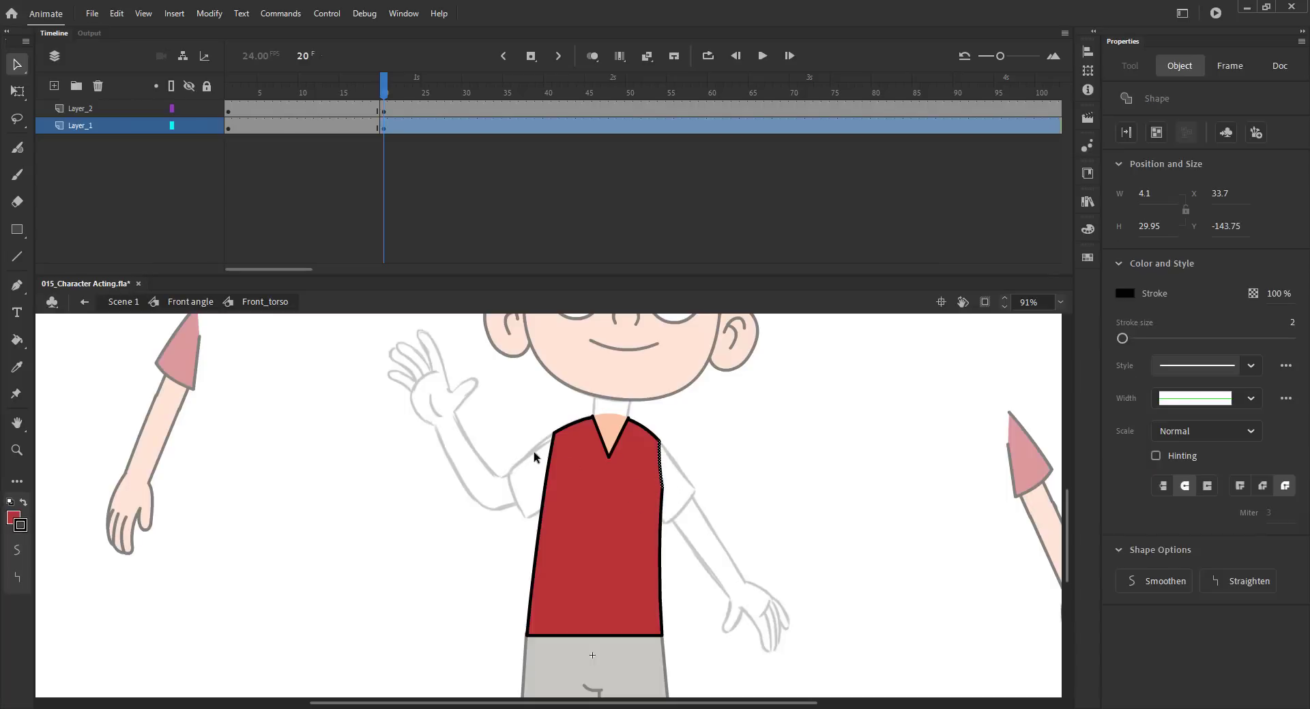
{"action": "left_click", "coordinate": [682, 518]}
{"action": "left_click", "coordinate": [187, 303]}
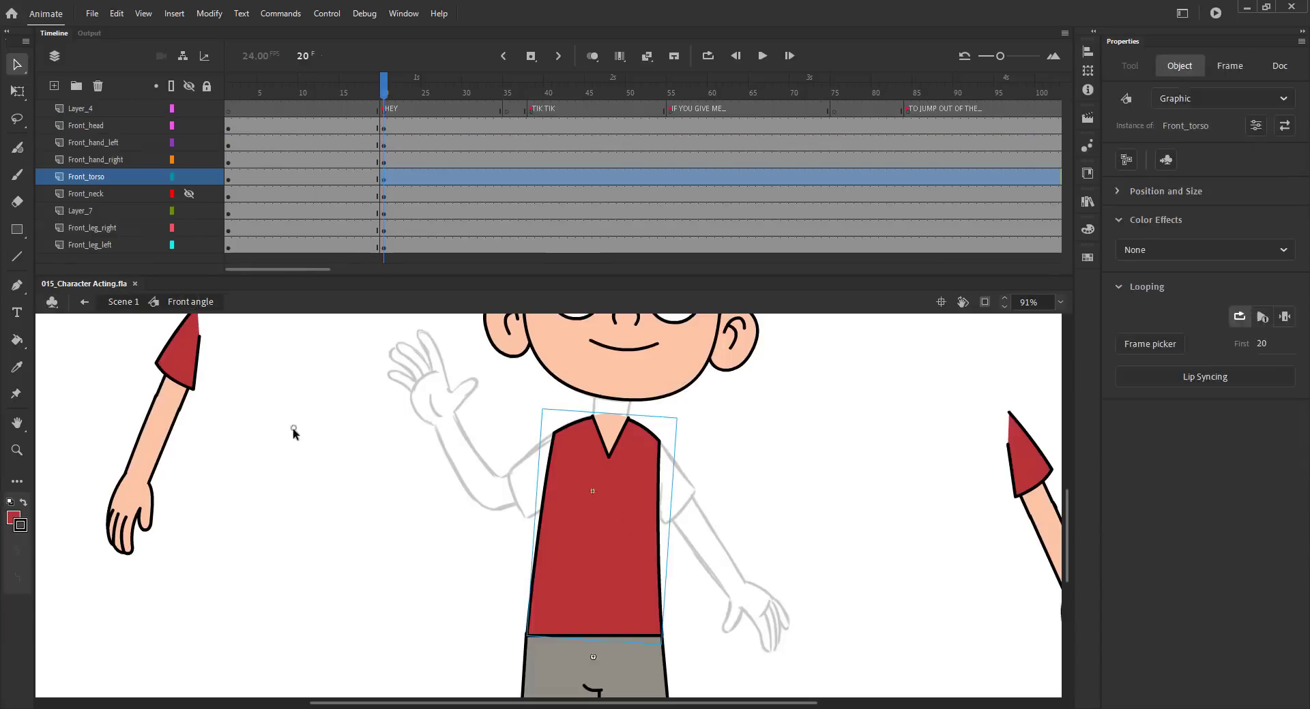
{"action": "left_click", "coordinate": [307, 425]}
{"action": "key", "text": "ctrl+s"}
Attach the Front_hand left arm to the torso's shoulder and rotate it outward along the sketched lowered arm.
{"action": "double_click", "coordinate": [1018, 486]}
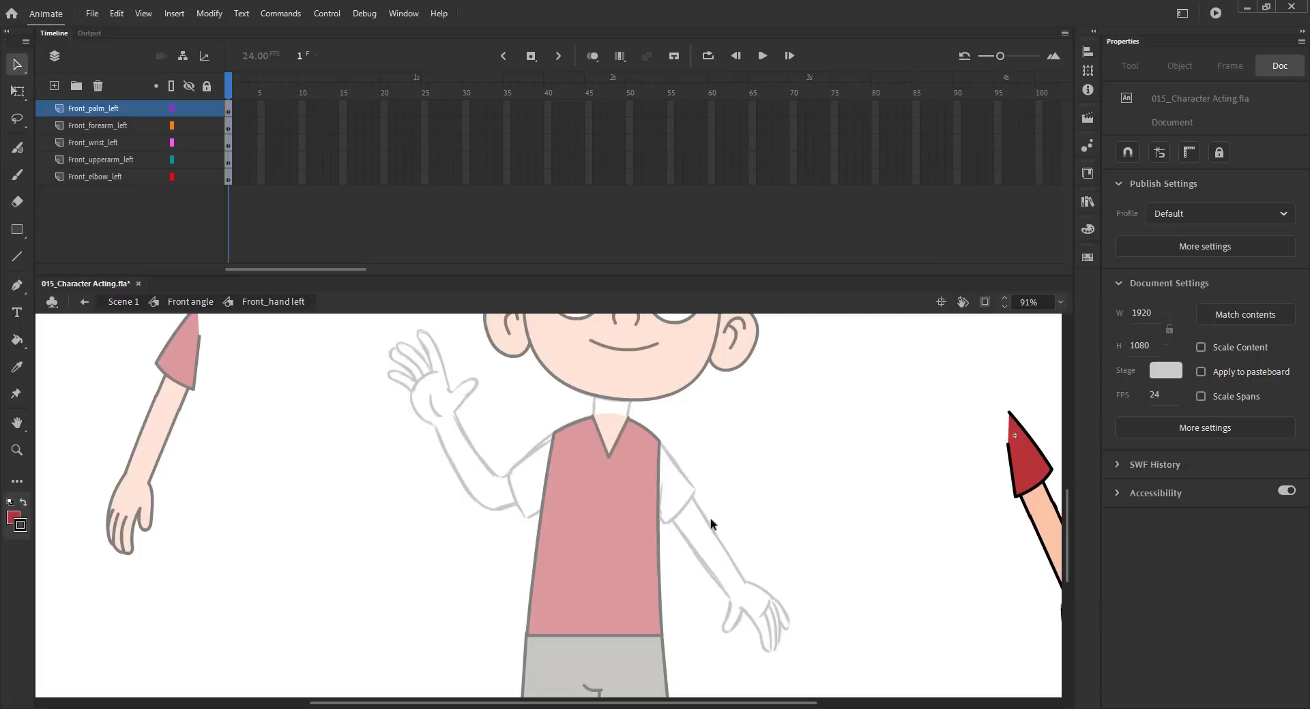
{"action": "left_click", "coordinate": [190, 304]}
{"action": "left_click_drag", "start_coordinate": [1024, 485], "coordinate": [672, 515]}
{"action": "key", "text": "q"}
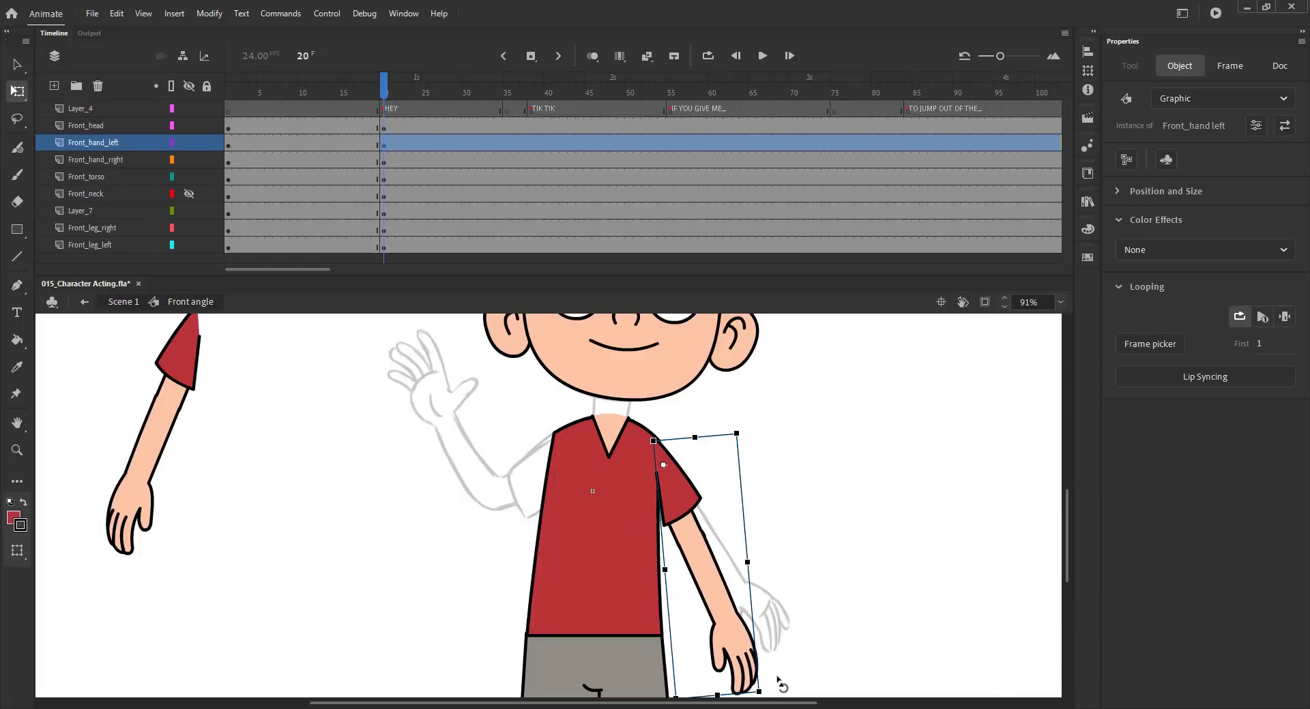
{"action": "left_click_drag", "start_coordinate": [782, 686], "coordinate": [791, 672]}
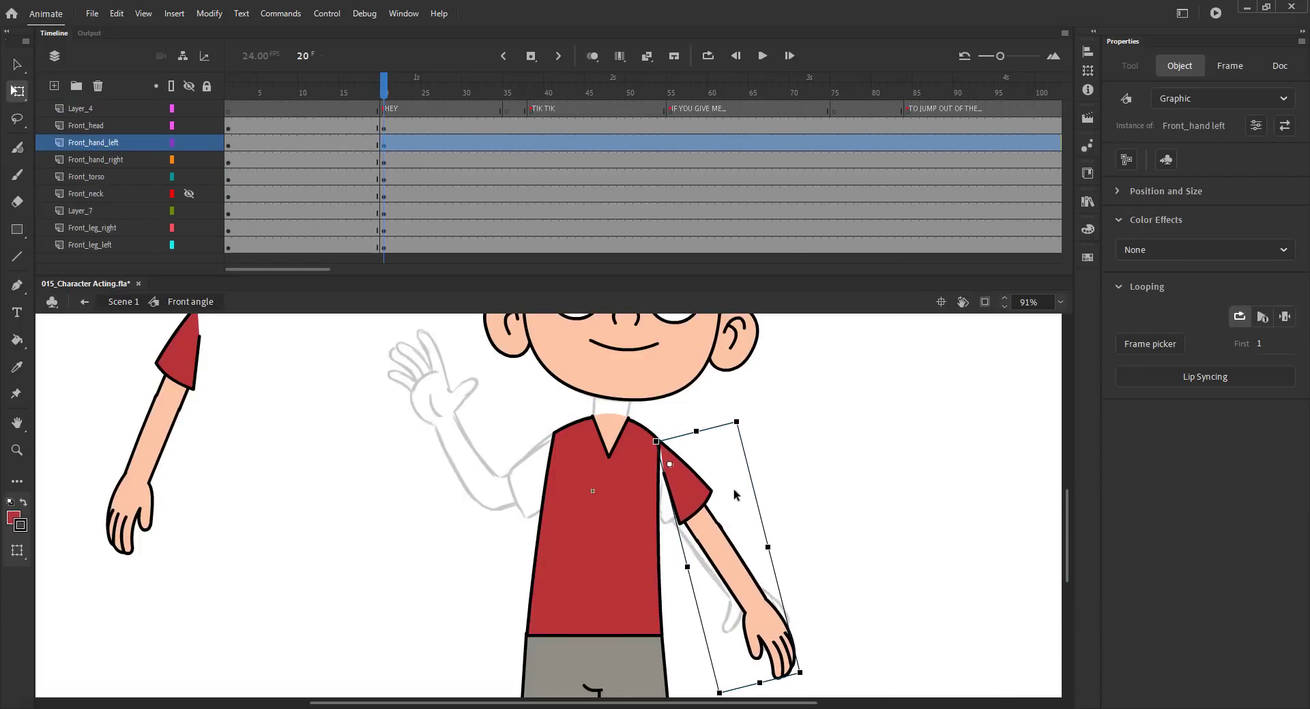
{"action": "left_click_drag", "start_coordinate": [717, 534], "coordinate": [704, 531]}
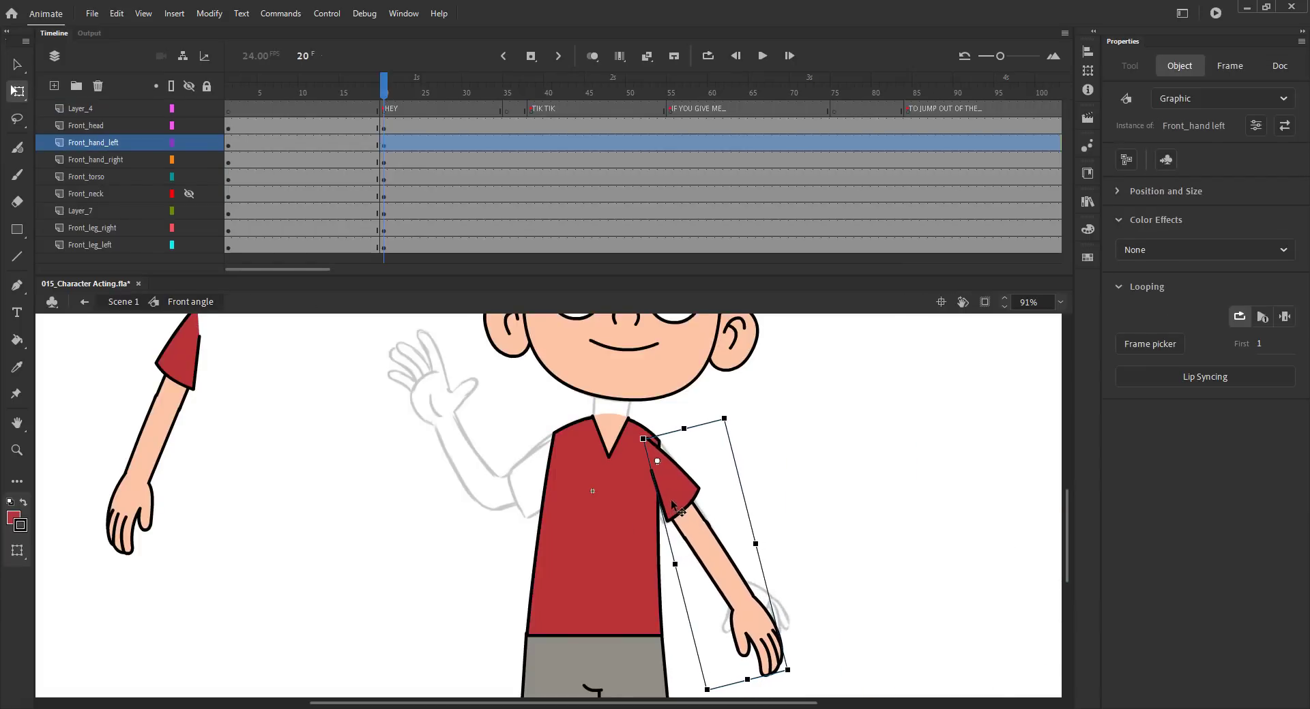
Open Front_hand left, extend all of its layers past frame 100 and add keyframes at frame 20.
{"action": "double_click", "coordinate": [672, 505]}
{"action": "left_click_drag", "start_coordinate": [242, 102], "coordinate": [812, 225]}
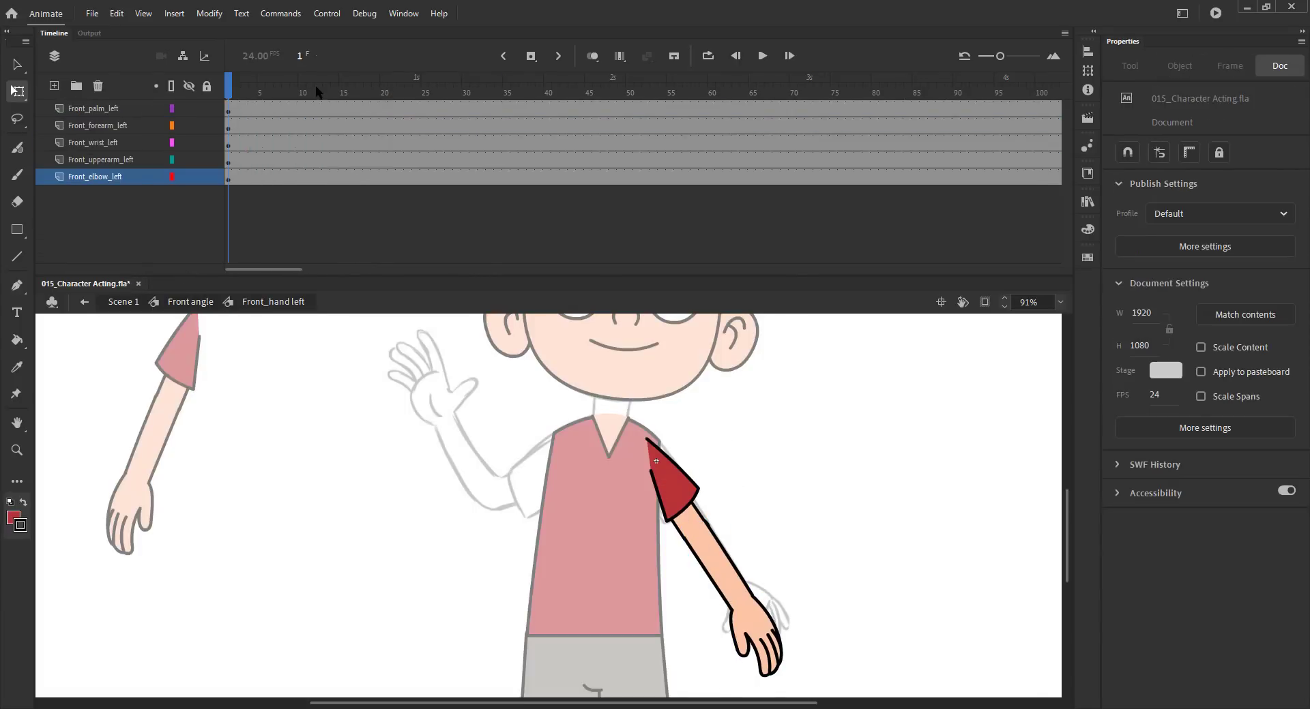
{"action": "left_click", "coordinate": [385, 167]}
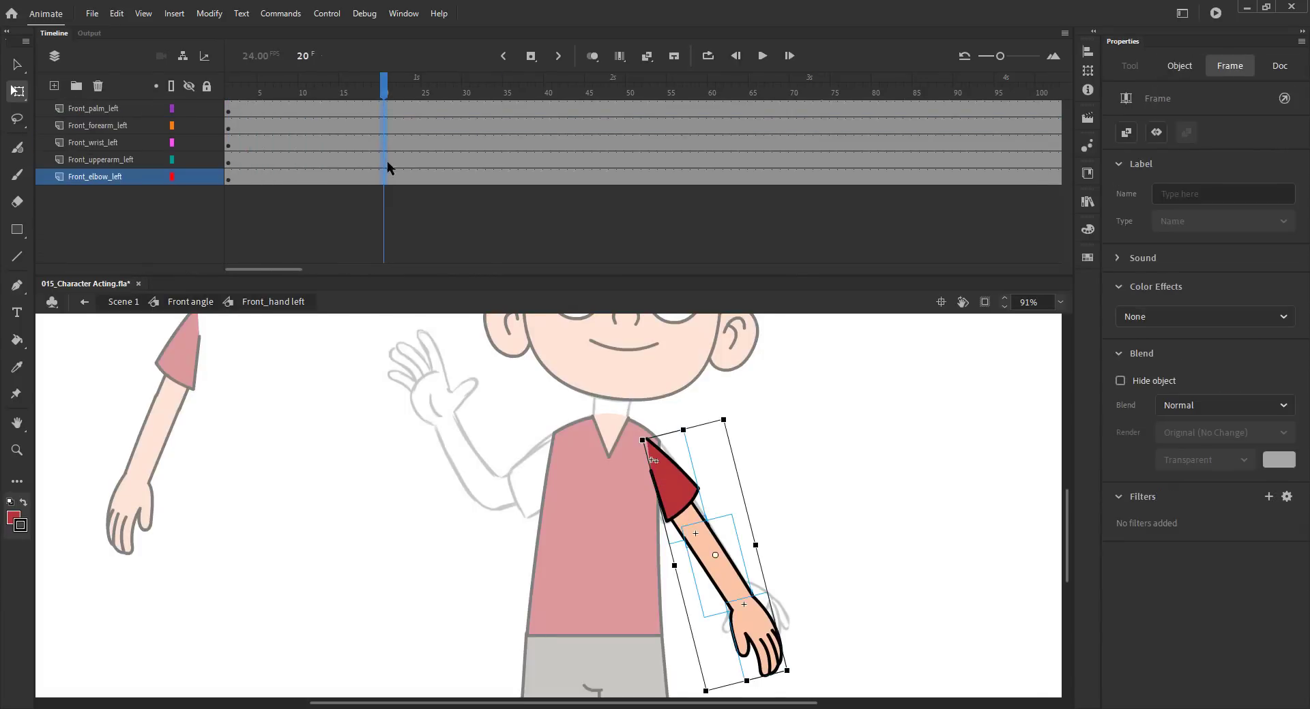
Move the forearm, palm and elbow pieces off to the side, leaving the upper arm in place, and save.
{"action": "left_click", "coordinate": [416, 417]}
{"action": "left_click_drag", "start_coordinate": [691, 605], "coordinate": [766, 638]}
{"action": "left_click_drag", "start_coordinate": [763, 629], "coordinate": [936, 574]}
{"action": "left_click_drag", "start_coordinate": [703, 538], "coordinate": [864, 446]}
{"action": "left_click", "coordinate": [791, 476]}
{"action": "key", "text": "v"}
{"action": "key", "text": "z"}
{"action": "left_click_drag", "start_coordinate": [570, 418], "coordinate": [744, 612]}
{"action": "key", "text": "ctrl+s"}
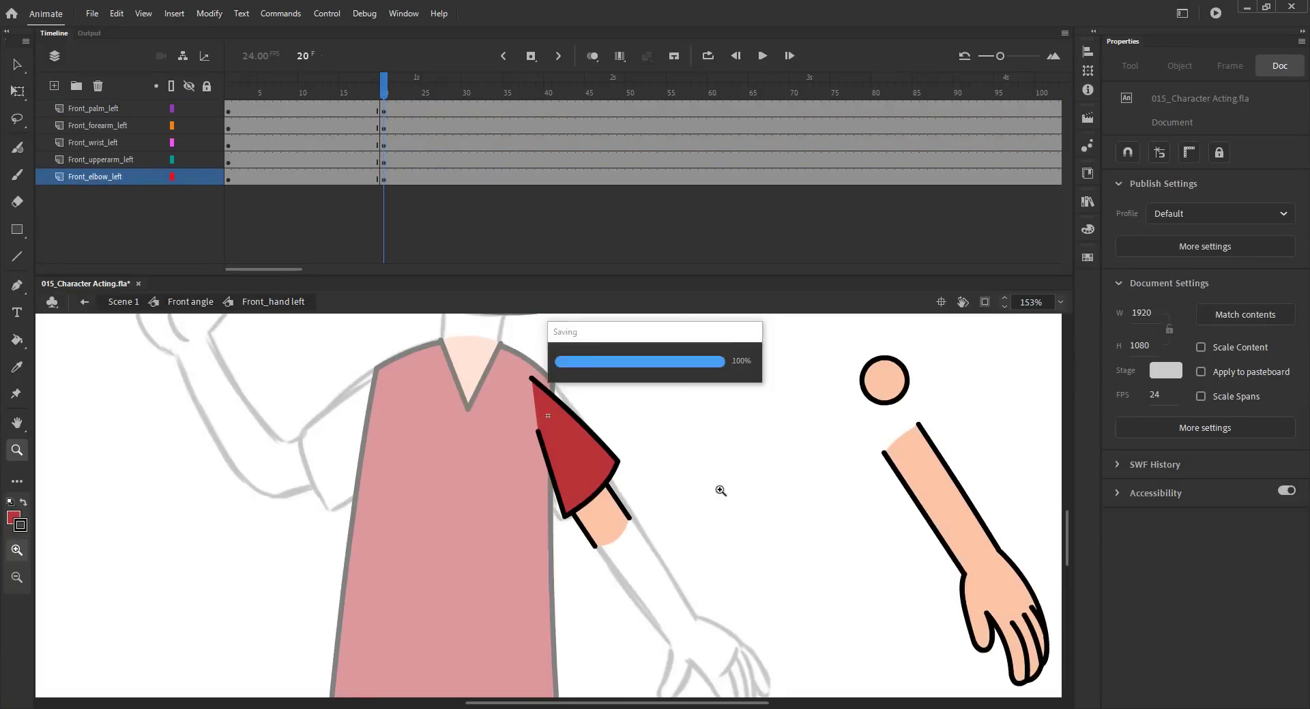
Open the Front_upperarm left symbol and extend the frames of both its layers past frame 100.
{"action": "left_click_drag", "start_coordinate": [684, 462], "coordinate": [746, 496]}
{"action": "key", "text": "v"}
{"action": "double_click", "coordinate": [656, 496]}
{"action": "left_click_drag", "start_coordinate": [244, 109], "coordinate": [695, 127]}
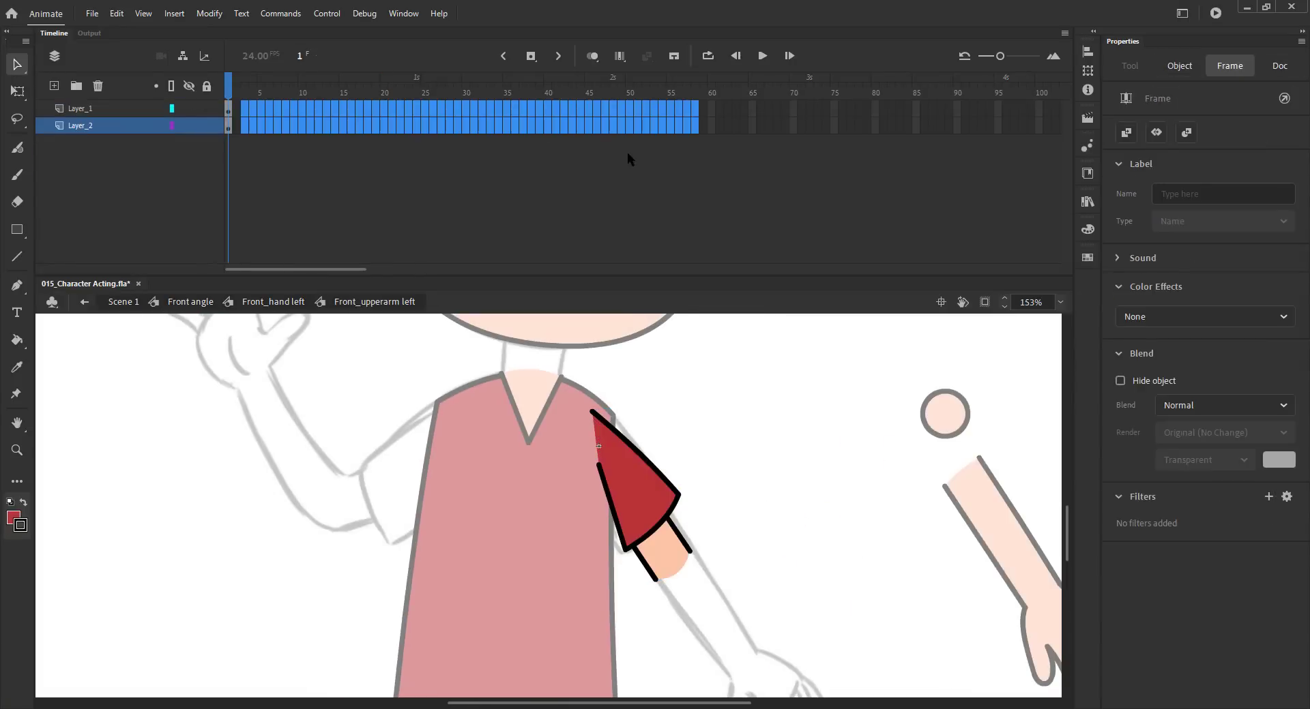
{"action": "key", "text": "F5"}
{"action": "key", "text": "F5"}
{"action": "key", "text": "F5"}
{"action": "key", "text": "F5"}
{"action": "key", "text": "F5"}
{"action": "key", "text": "F5"}
{"action": "key", "text": "F5"}
Add keyframes at frame 20 on both upper-arm layers and save the file.
{"action": "left_click", "coordinate": [384, 92]}
{"action": "key", "text": "shift+period"}
{"action": "key", "text": "shift+comma"}
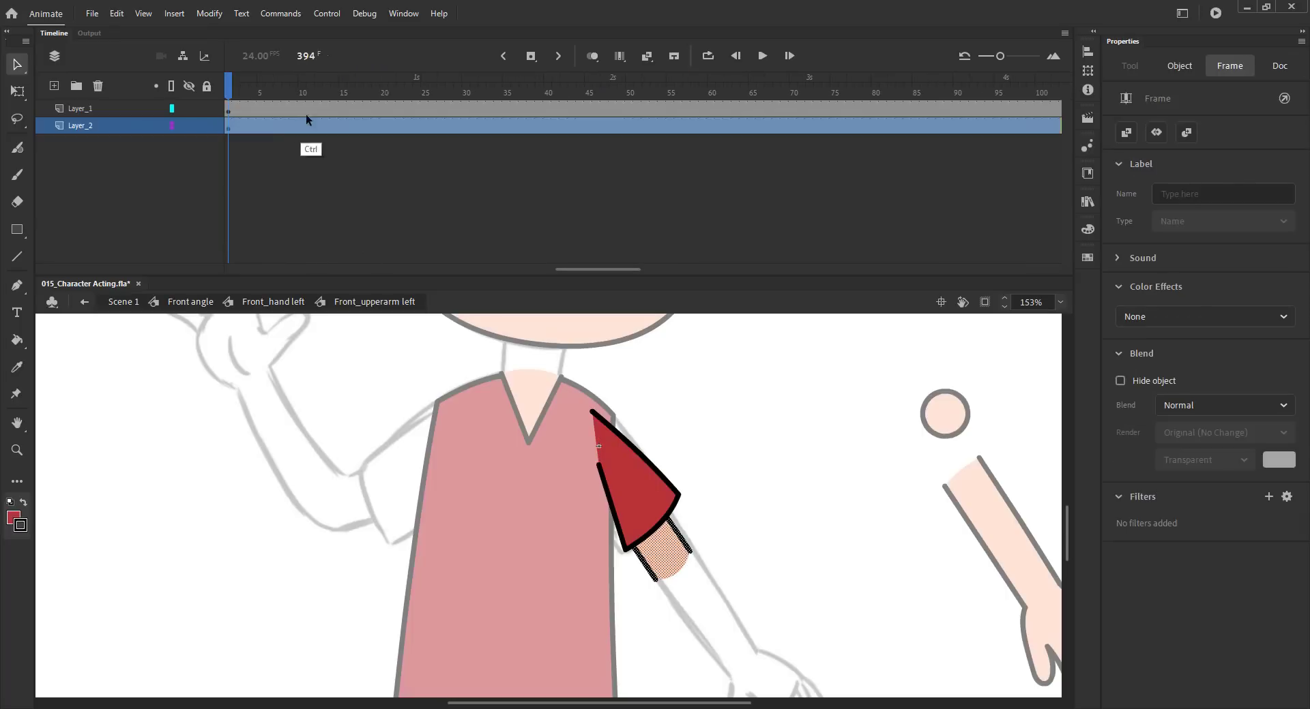
{"action": "left_click", "coordinate": [378, 94]}
{"action": "left_click", "coordinate": [379, 108]}
{"action": "key", "text": "Escape"}
{"action": "left_click", "coordinate": [384, 129]}
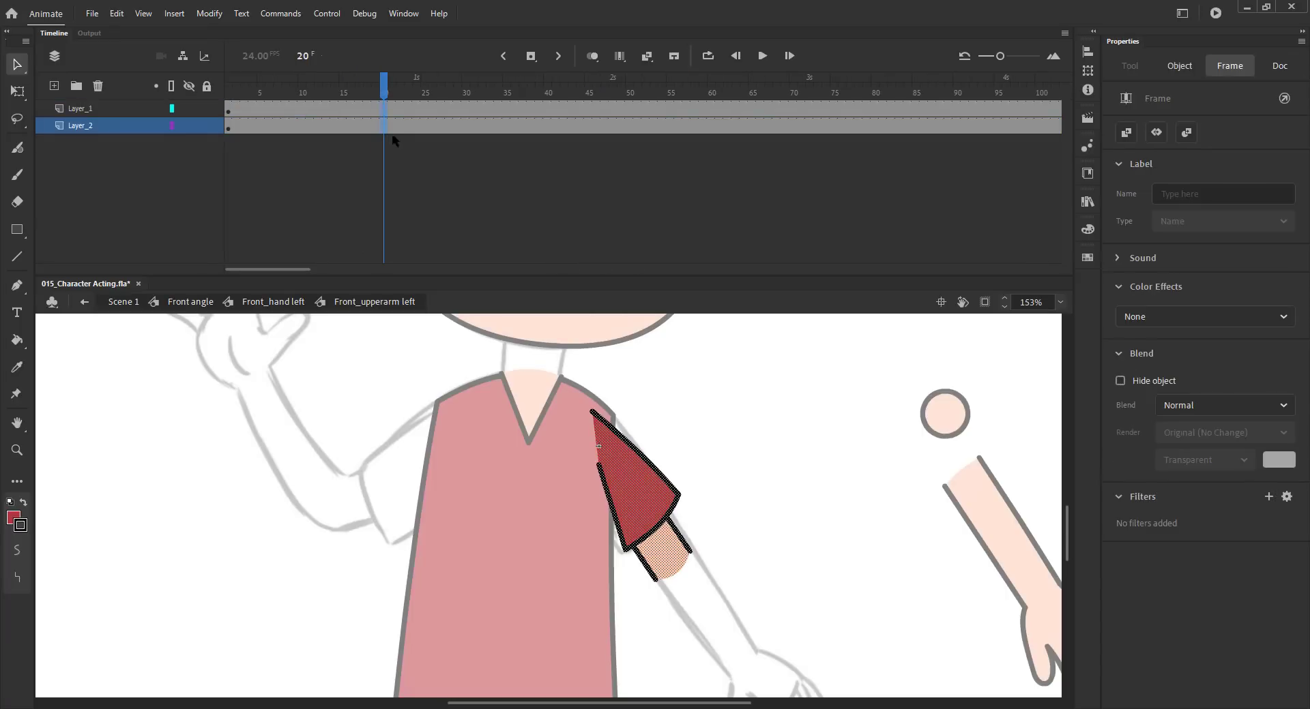
{"action": "left_click", "coordinate": [382, 89]}
{"action": "key", "text": "ctrl+s"}
Move the skin-coloured arm piece away from the sleeve, straighten the red sleeve shape and save.
{"action": "double_click", "coordinate": [667, 554]}
{"action": "left_click_drag", "start_coordinate": [666, 554], "coordinate": [869, 546]}
{"action": "left_click", "coordinate": [737, 545]}
{"action": "double_click", "coordinate": [617, 466]}
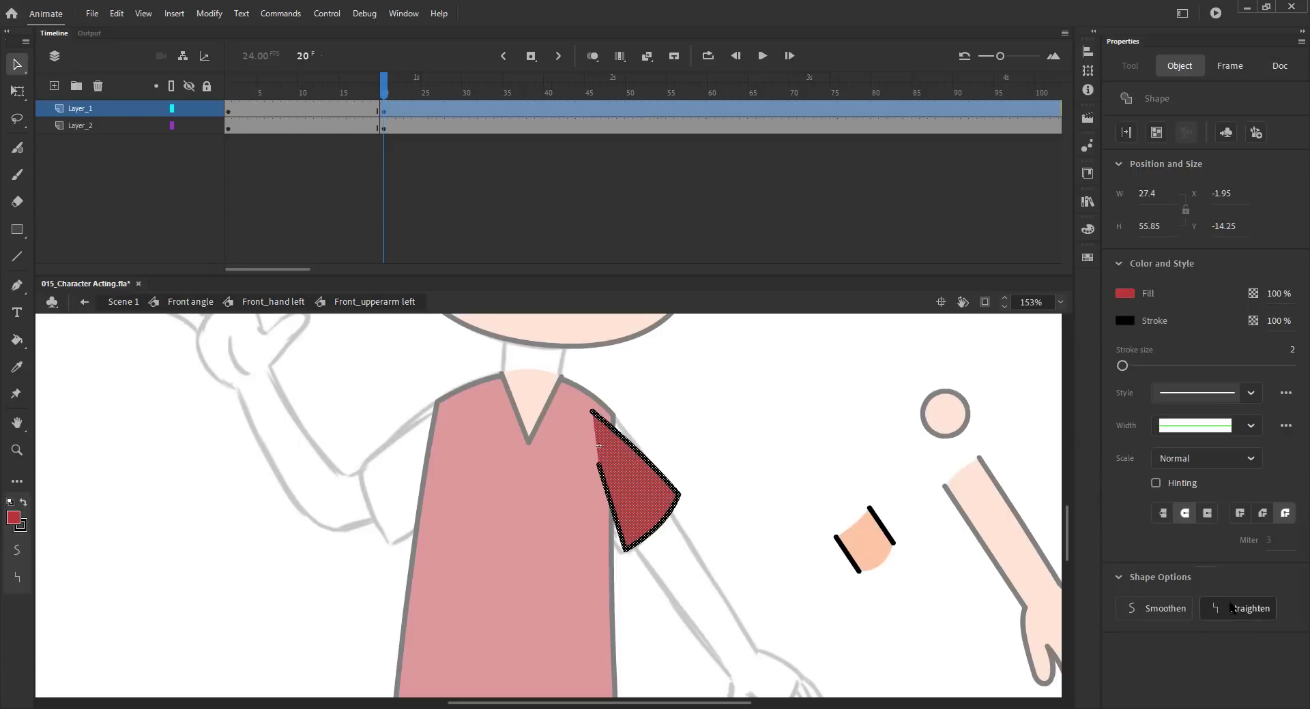
{"action": "left_click", "coordinate": [773, 446]}
{"action": "key", "text": "ctrl+s"}
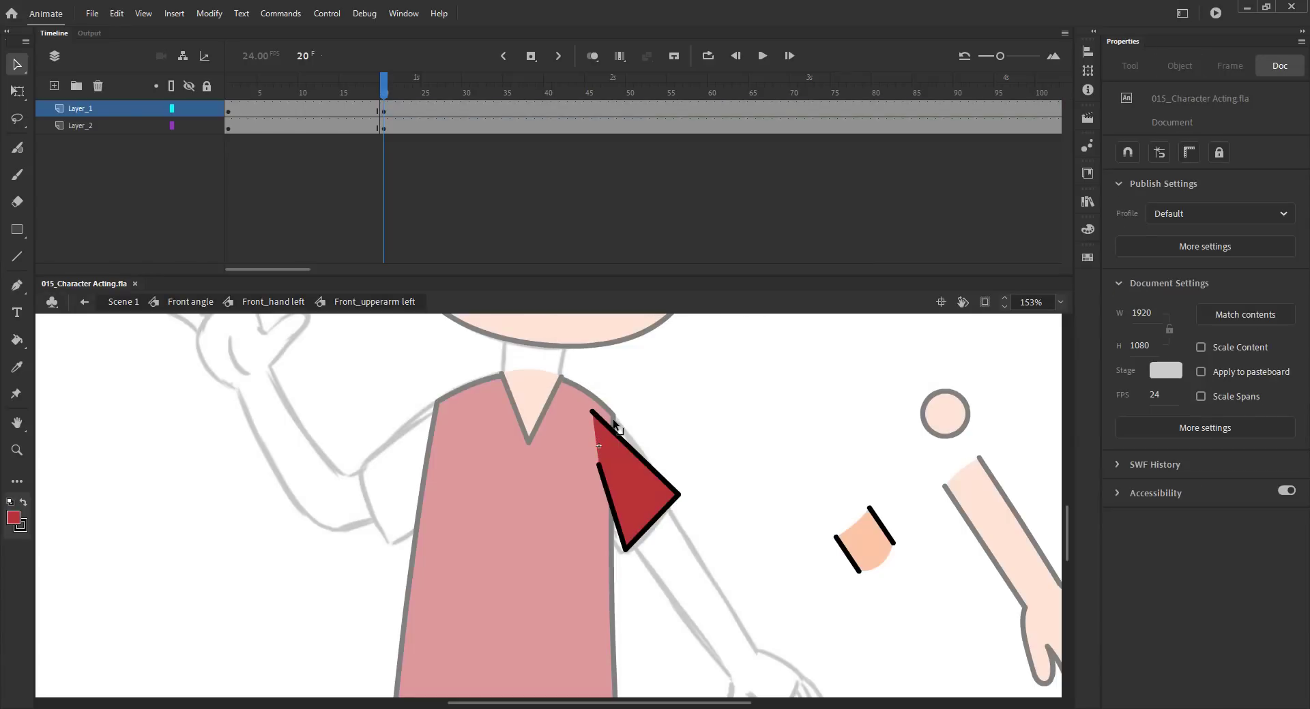
Reshape the sleeve's corners to the sketched shoulder and cuff, and curve its cuff and inner edges.
{"action": "left_click_drag", "start_coordinate": [593, 412], "coordinate": [612, 416]}
{"action": "left_click_drag", "start_coordinate": [598, 466], "coordinate": [593, 511]}
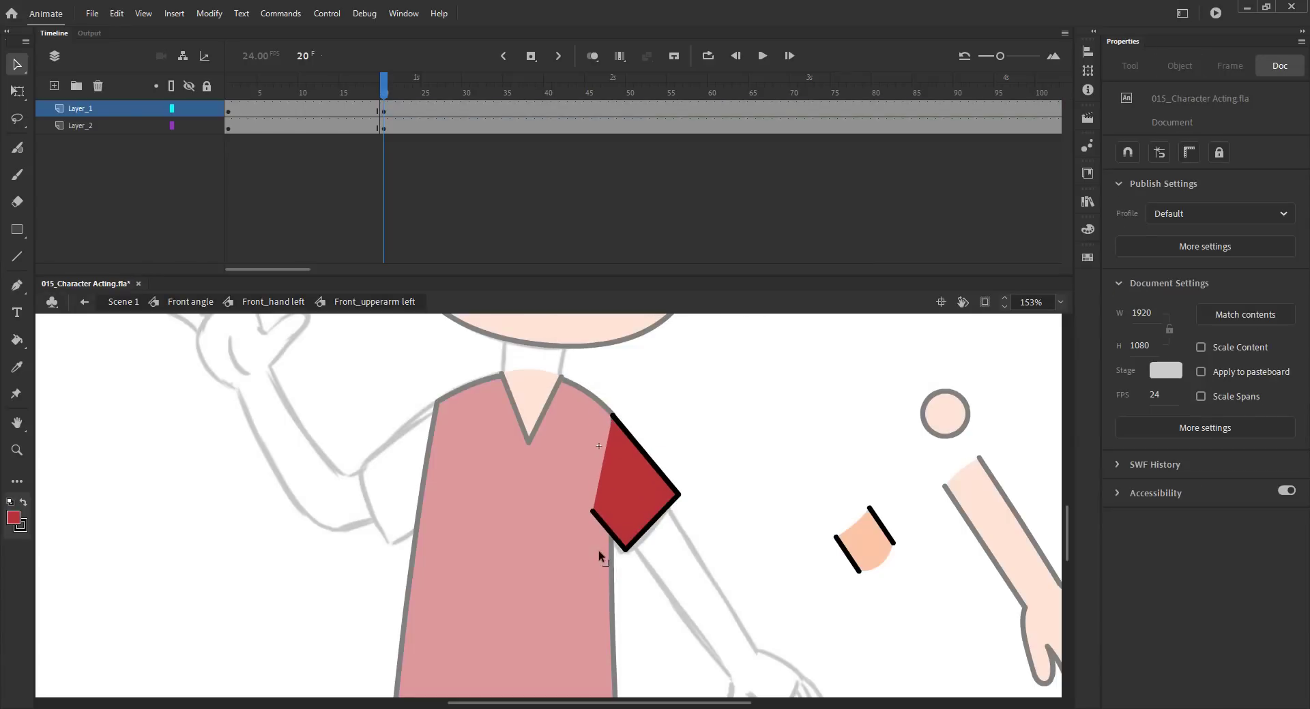
{"action": "left_click_drag", "start_coordinate": [679, 494], "coordinate": [671, 499]}
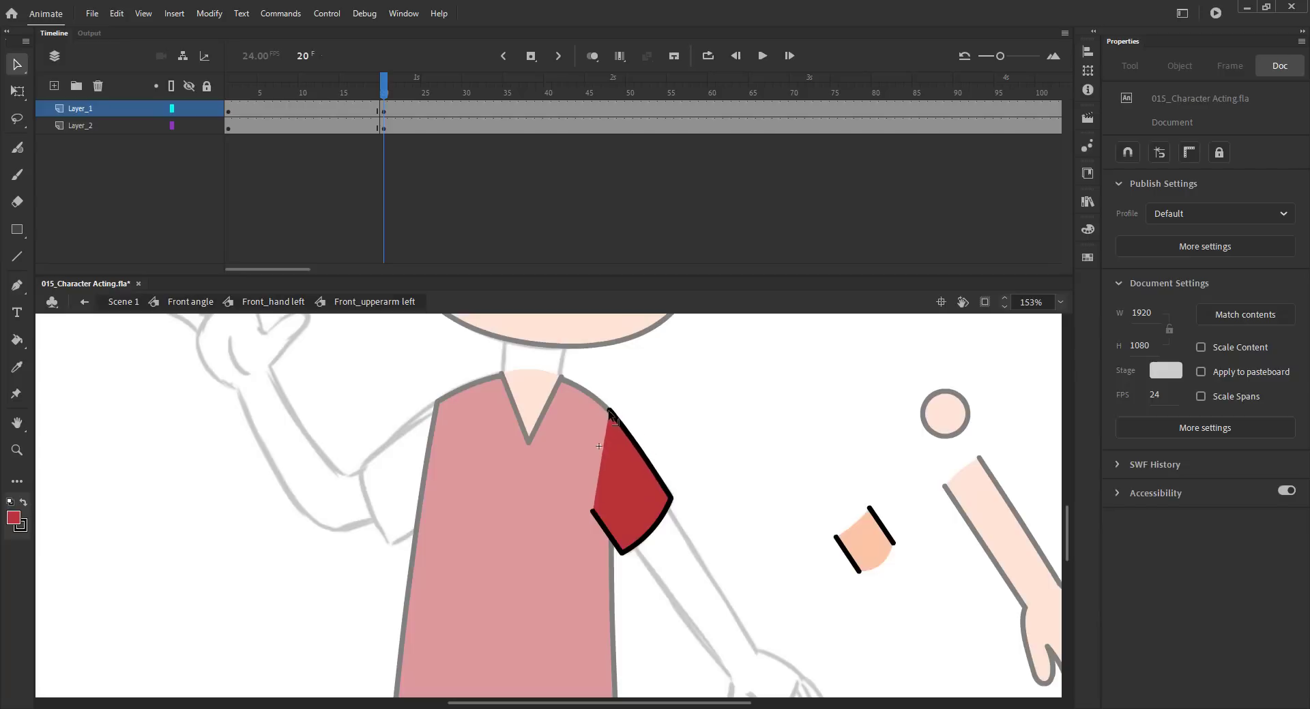
{"action": "left_click", "coordinate": [598, 483]}
{"action": "left_click", "coordinate": [573, 449]}
Place the skin-coloured arm piece back at the sleeve's cuff, hide the sleeve layer Layer_1 and save.
{"action": "left_click_drag", "start_coordinate": [863, 538], "coordinate": [661, 543]}
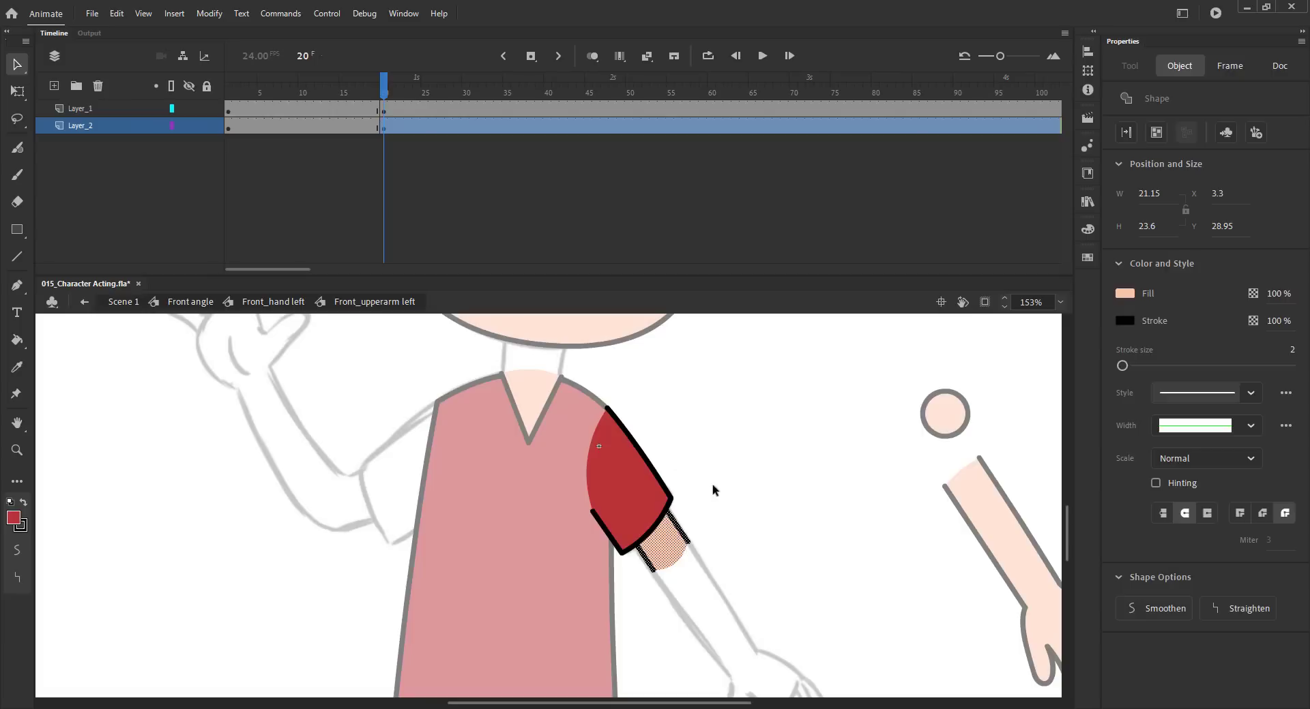
{"action": "left_click", "coordinate": [641, 576]}
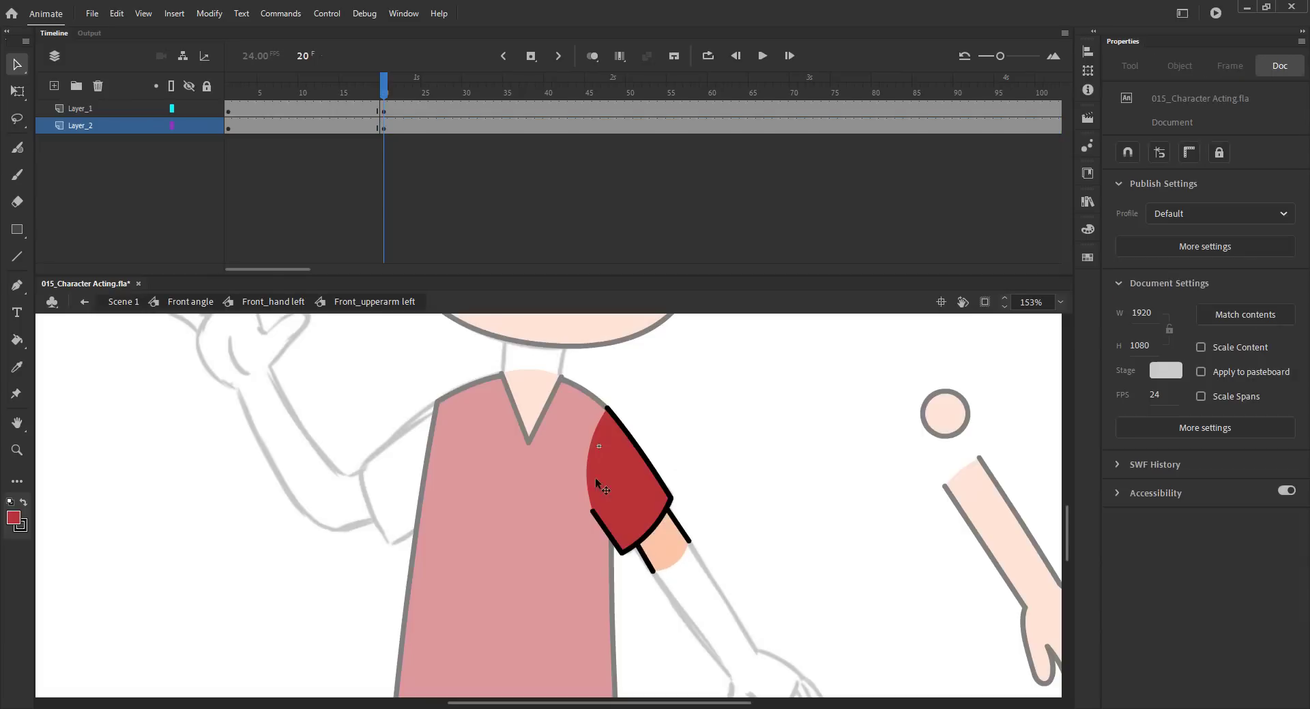
{"action": "left_click", "coordinate": [189, 108]}
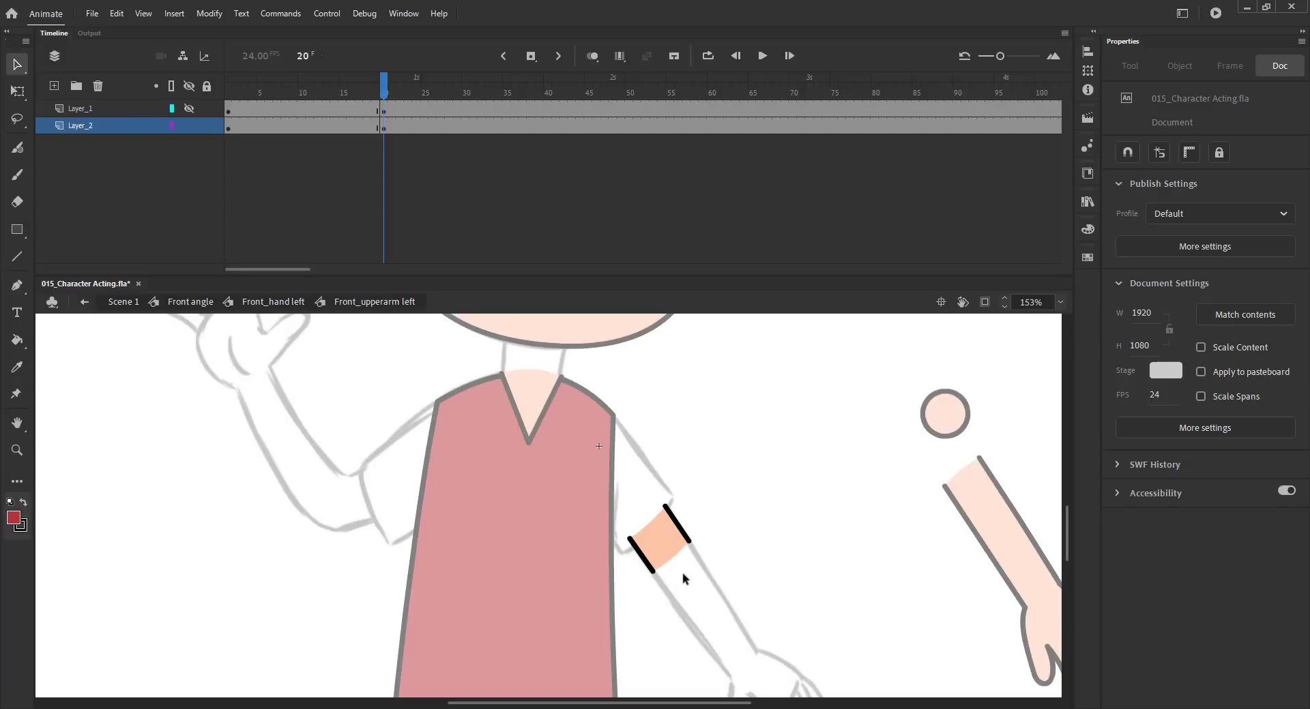
{"action": "key", "text": "ctrl+s"}
Return to Front_hand left and place the elbow circle at the lower end of the upper arm.
{"action": "left_click", "coordinate": [273, 302]}
{"action": "left_click_drag", "start_coordinate": [945, 413], "coordinate": [676, 575]}
{"action": "scroll", "coordinate": [723, 491], "scroll_direction": "down", "scroll_amount": 2}
{"action": "scroll", "coordinate": [723, 491], "scroll_direction": "right", "scroll_amount": 2}
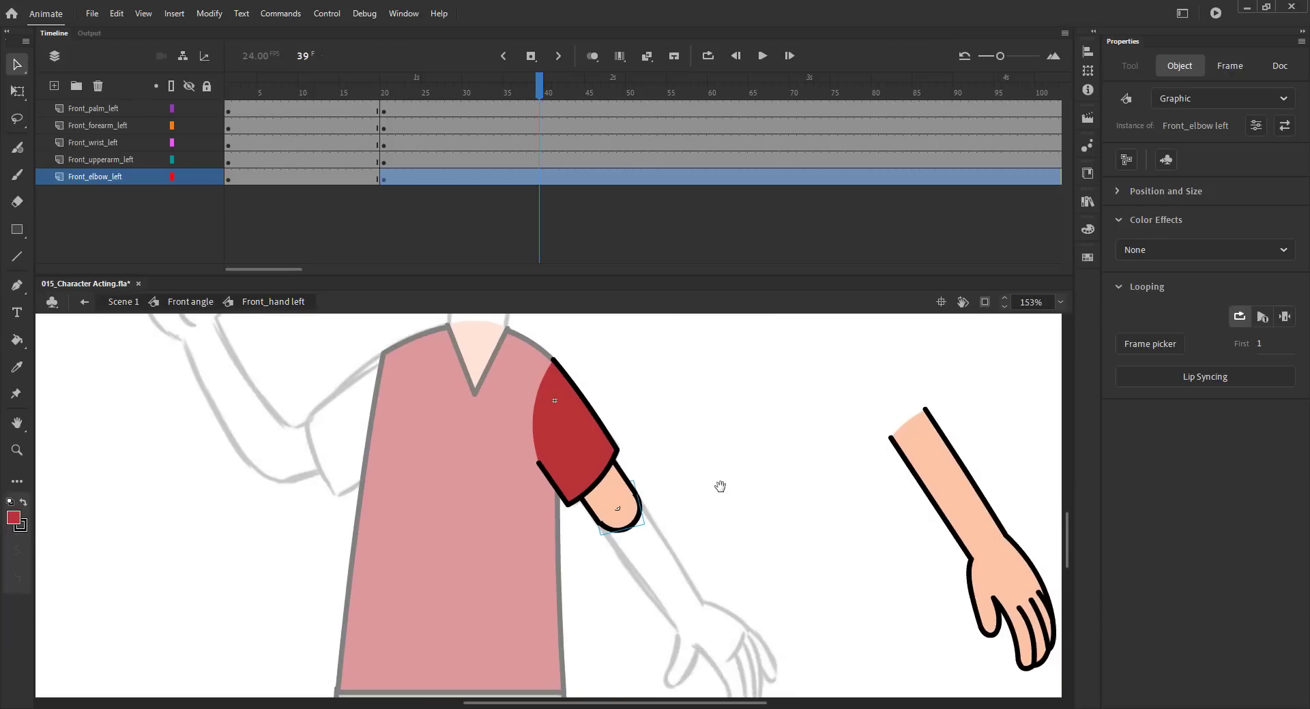
Attach the forearm at the elbow and rotate it slightly to follow the sketched forearm.
{"action": "left_click", "coordinate": [932, 487]}
{"action": "left_click_drag", "start_coordinate": [932, 486], "coordinate": [642, 566]}
{"action": "key", "text": "q"}
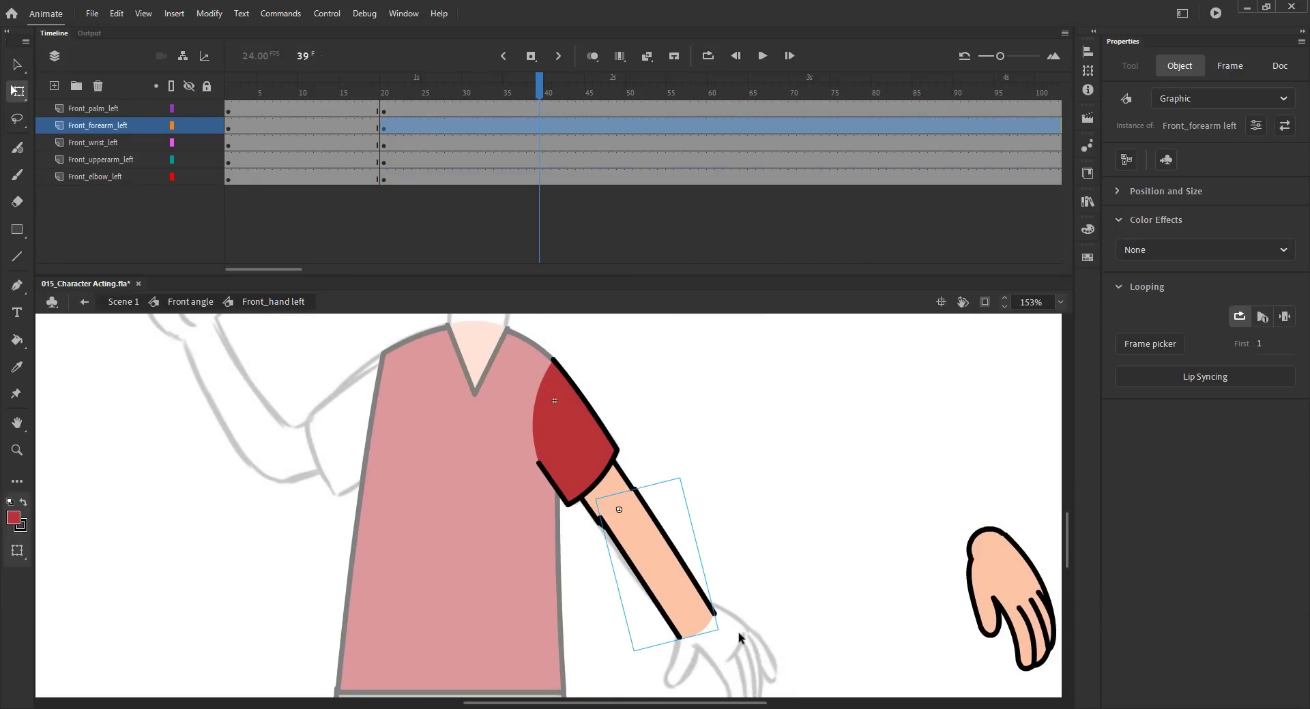
{"action": "left_click_drag", "start_coordinate": [740, 640], "coordinate": [731, 636]}
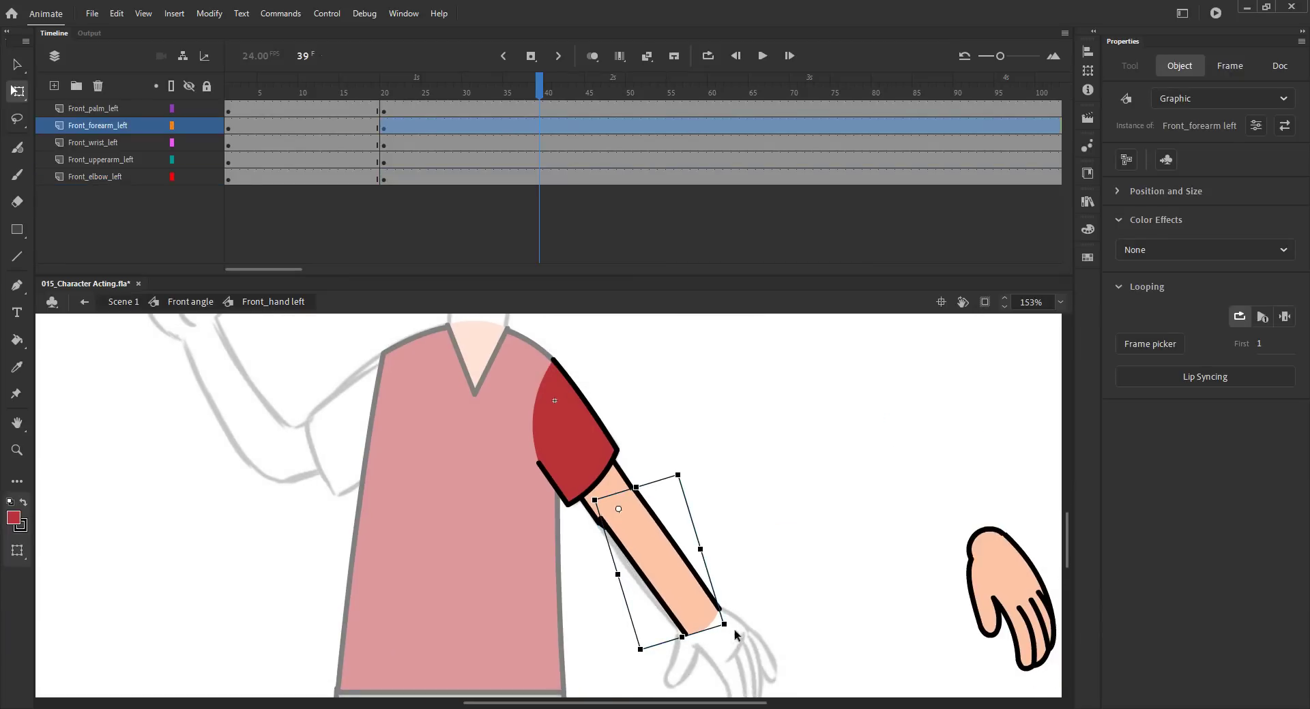
{"action": "left_click", "coordinate": [762, 496]}
Open Front_forearm left, break apart the forearm group and extend its layer past frame 100.
{"action": "double_click", "coordinate": [628, 541]}
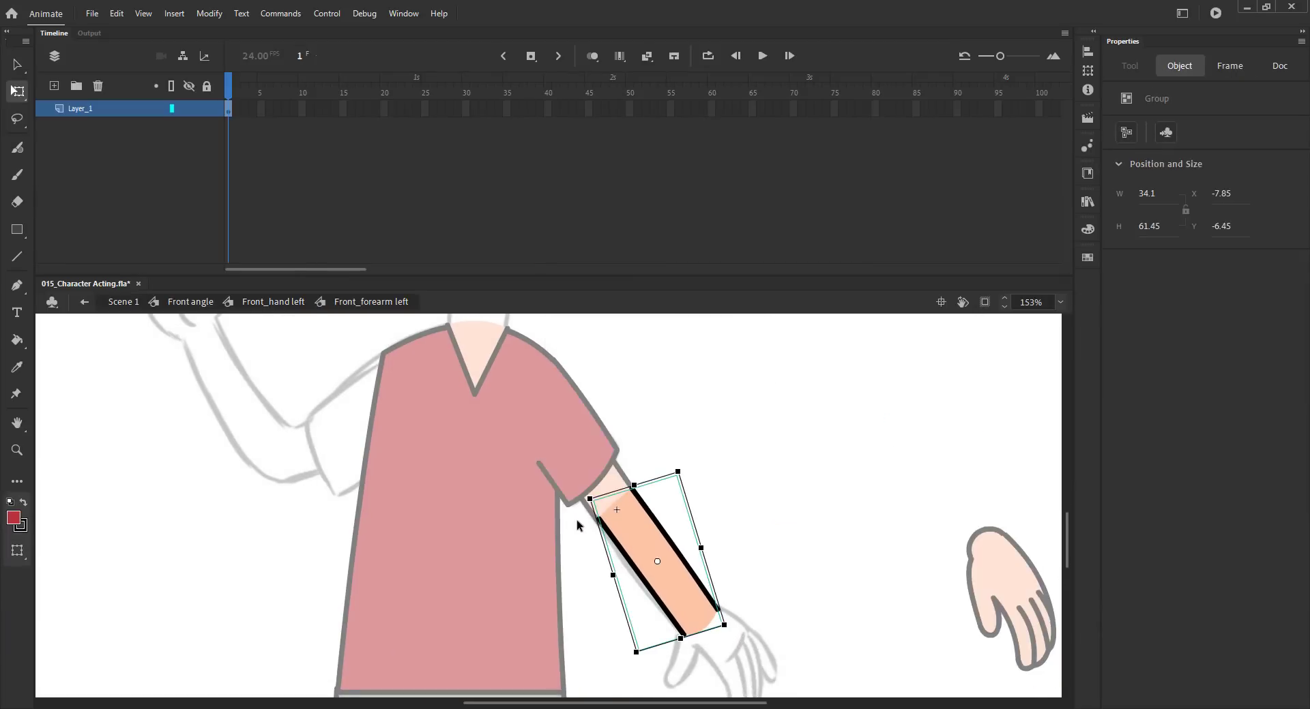
{"action": "key", "text": "ctrl+b"}
{"action": "key", "text": "ctrl+shift+a"}
{"action": "left_click_drag", "start_coordinate": [251, 108], "coordinate": [706, 108]}
{"action": "key", "text": "F5"}
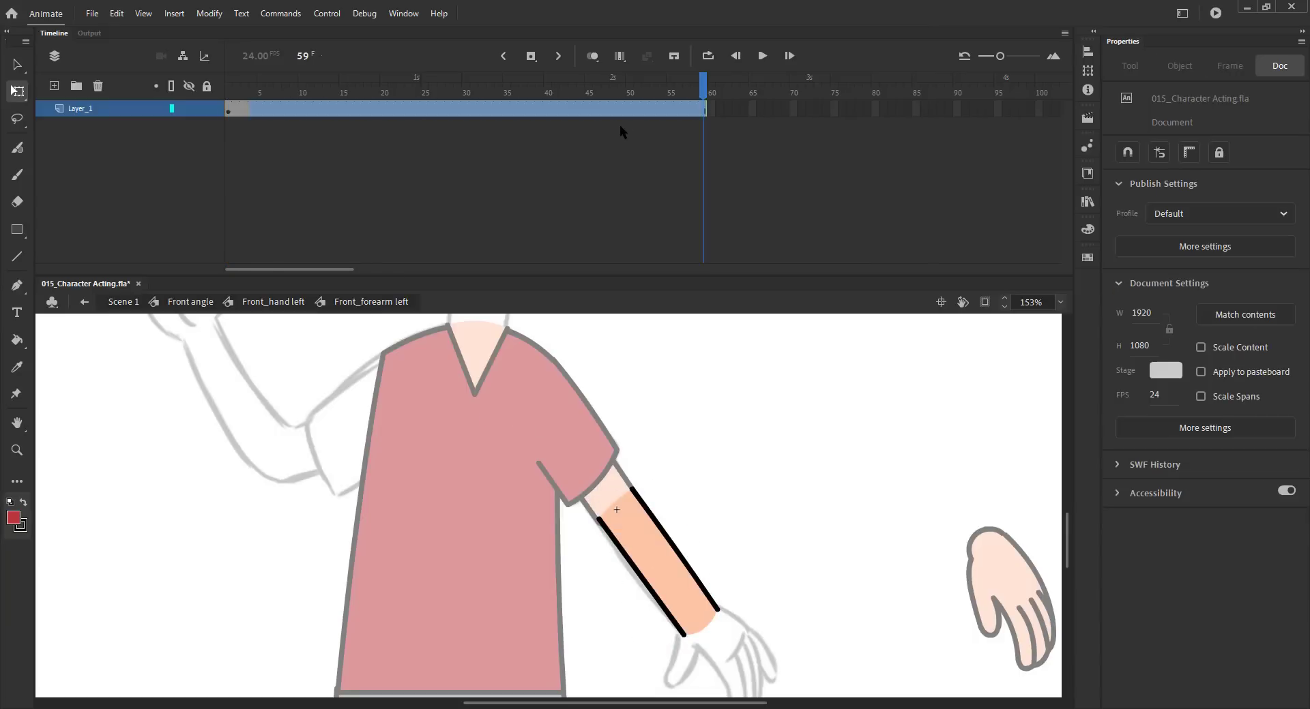
{"action": "key", "text": "F5"}
Add a keyframe at frame 20 on the forearm's layer and save the file.
{"action": "left_click", "coordinate": [384, 88]}
{"action": "key", "text": "F6"}
{"action": "key", "text": "z"}
{"action": "left_click_drag", "start_coordinate": [554, 443], "coordinate": [778, 679]}
{"action": "left_click_drag", "start_coordinate": [737, 547], "coordinate": [764, 535]}
{"action": "key", "text": "ctrl+s"}
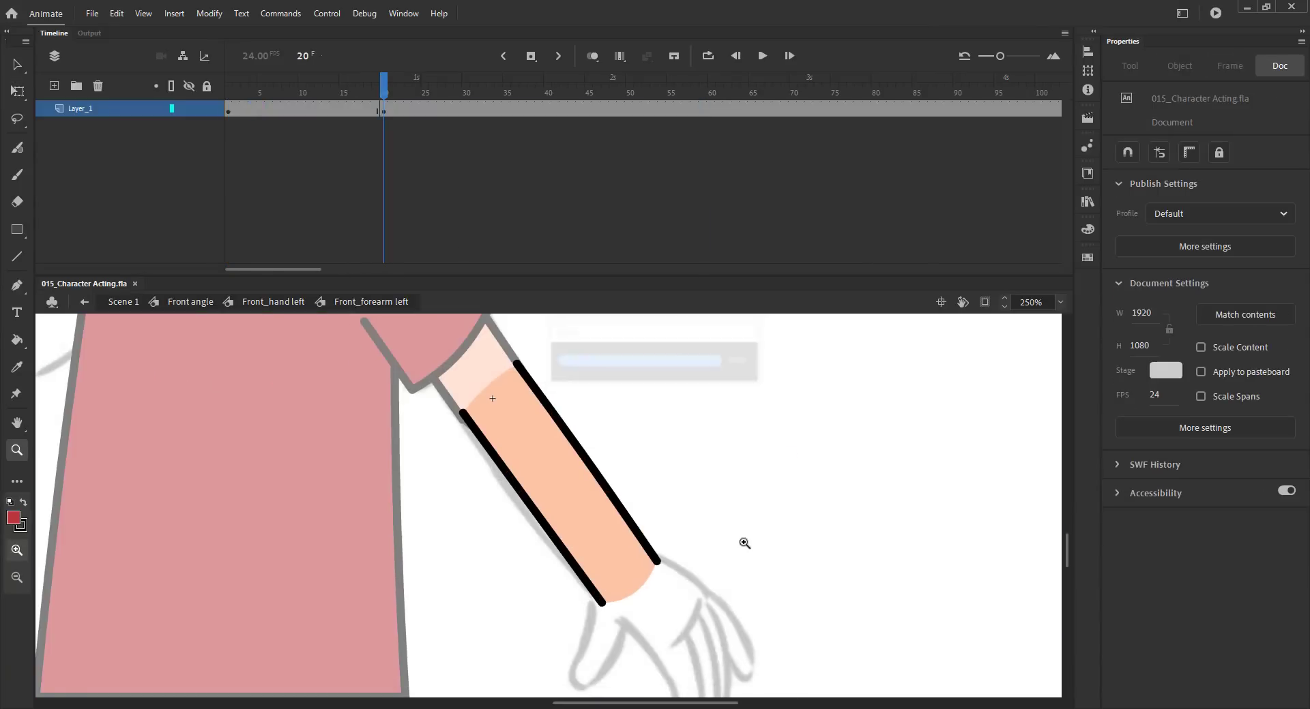
Fit the forearm's corners to the sketched elbow and wrist, bend its wrist end inward and straighten its outline.
{"action": "key", "text": "v"}
{"action": "left_click_drag", "start_coordinate": [463, 413], "coordinate": [481, 395]}
{"action": "mouse_move", "coordinate": [602, 602]}
{"action": "left_mouse_down"}
{"action": "mouse_move", "coordinate": [554, 568]}
{"action": "mouse_move", "coordinate": [592, 600]}
{"action": "left_mouse_up"}
{"action": "mouse_move", "coordinate": [651, 555]}
{"action": "left_mouse_down"}
{"action": "mouse_move", "coordinate": [632, 540]}
{"action": "mouse_move", "coordinate": [618, 574]}
{"action": "mouse_move", "coordinate": [603, 554]}
{"action": "left_mouse_up"}
{"action": "left_click", "coordinate": [622, 532]}
{"action": "left_click", "coordinate": [1238, 581]}
{"action": "left_click", "coordinate": [785, 511]}
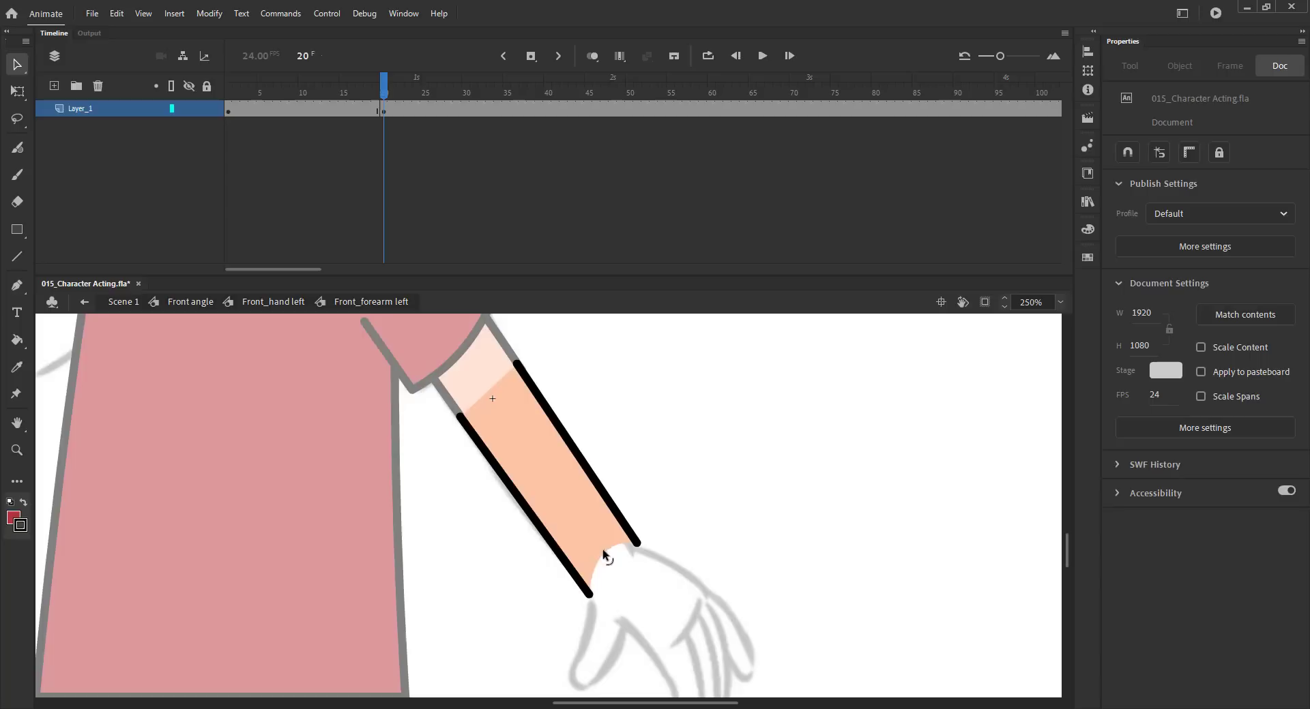
Return to Front_hand left, then rotate the palm and move it onto the end of the forearm.
{"action": "left_click", "coordinate": [258, 304]}
{"action": "left_click", "coordinate": [591, 604]}
{"action": "key", "text": "q"}
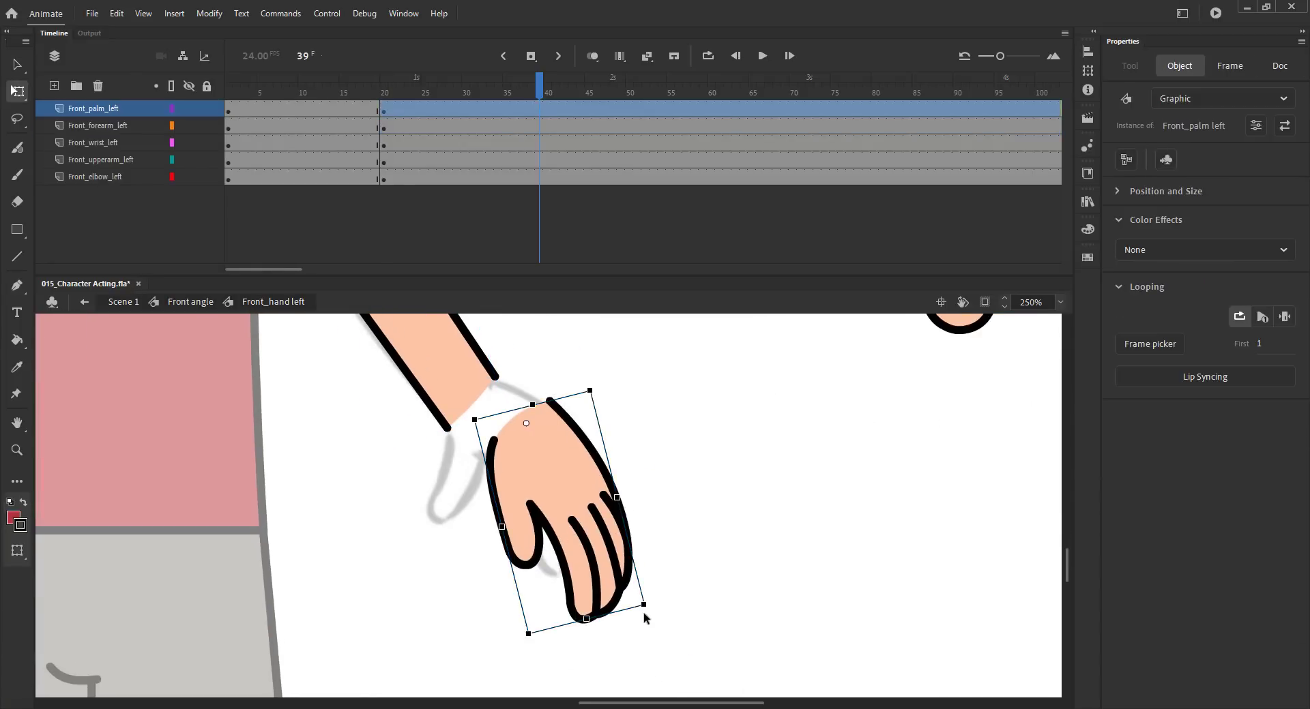
{"action": "left_click_drag", "start_coordinate": [707, 580], "coordinate": [687, 603]}
{"action": "left_click_drag", "start_coordinate": [561, 501], "coordinate": [528, 476]}
Open Front_palm left, extend its layer with a keyframe at frame 20, and move the old hand drawing aside.
{"action": "double_click", "coordinate": [529, 476]}
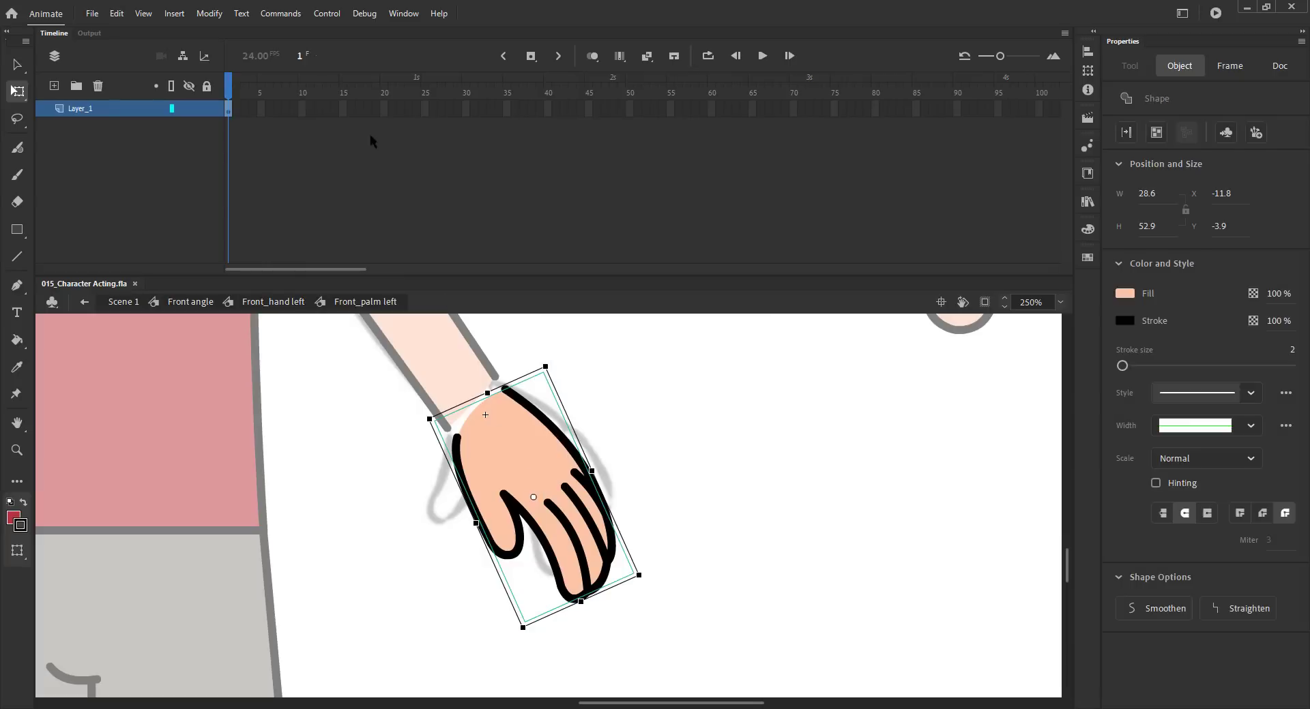
{"action": "left_click_drag", "start_coordinate": [268, 110], "coordinate": [737, 170]}
{"action": "key", "text": "F5"}
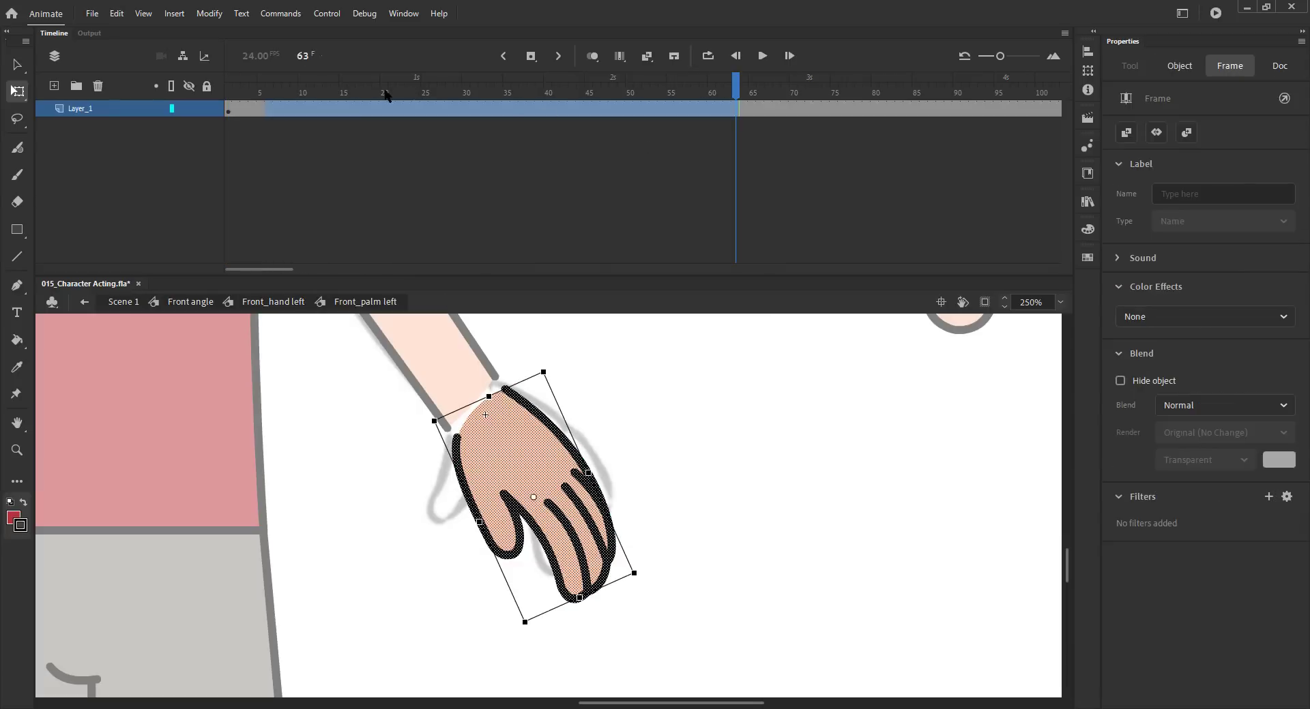
{"action": "left_click", "coordinate": [385, 94]}
{"action": "left_click_drag", "start_coordinate": [587, 498], "coordinate": [859, 471]}
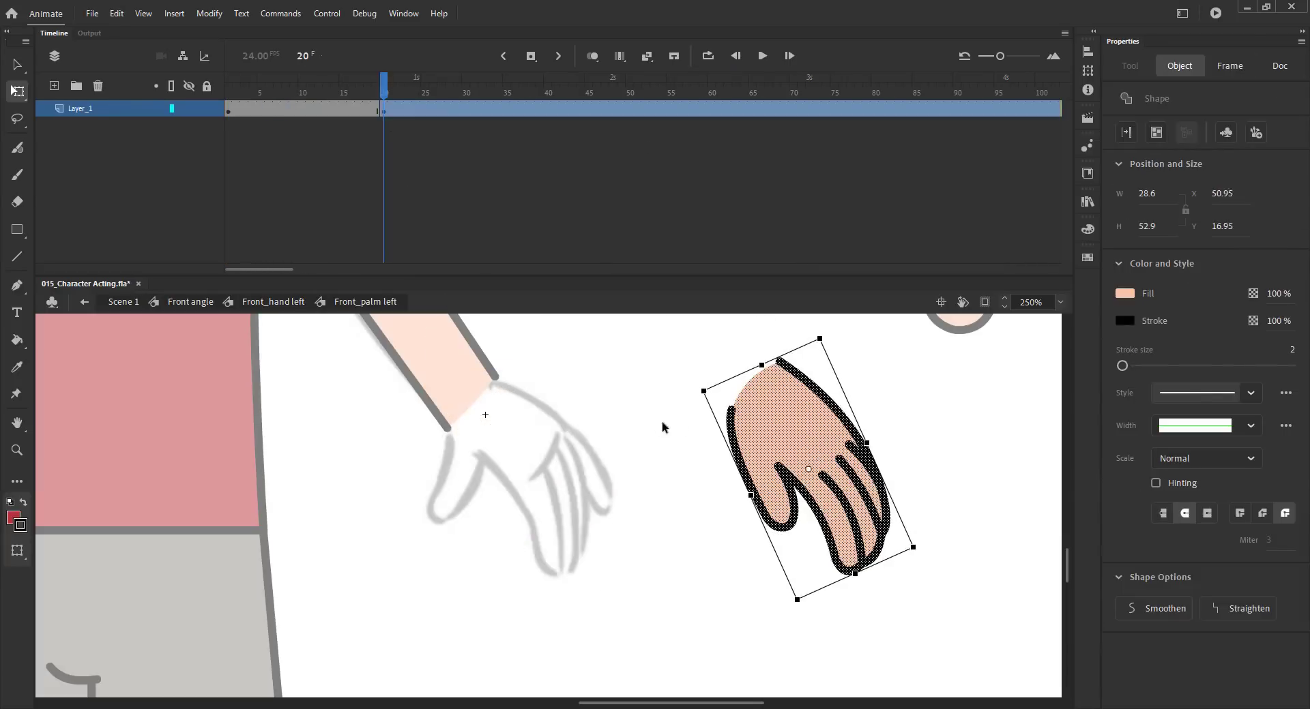
{"action": "left_click", "coordinate": [647, 386]}
Draw a black-outlined rectangle without fill over the sketched palm.
{"action": "key", "text": "r"}
{"action": "left_click", "coordinate": [886, 245]}
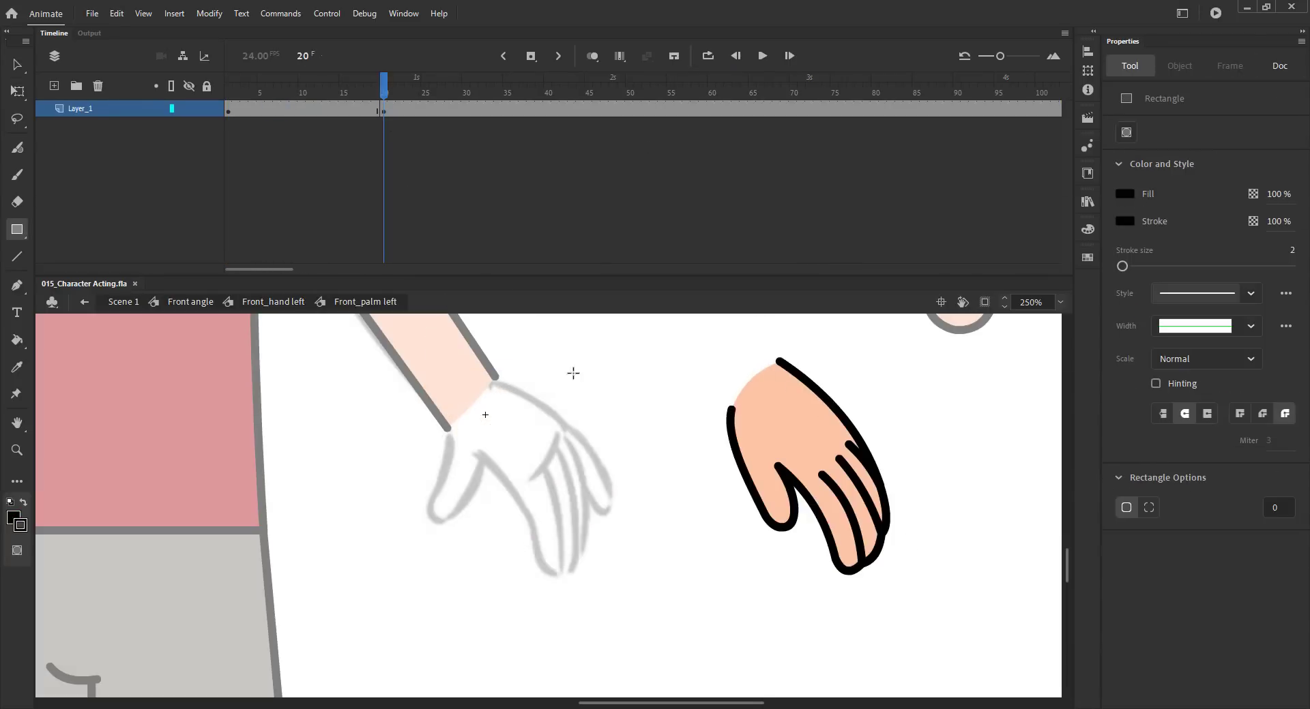
{"action": "left_click_drag", "start_coordinate": [497, 409], "coordinate": [573, 508]}
{"action": "key", "text": "v"}
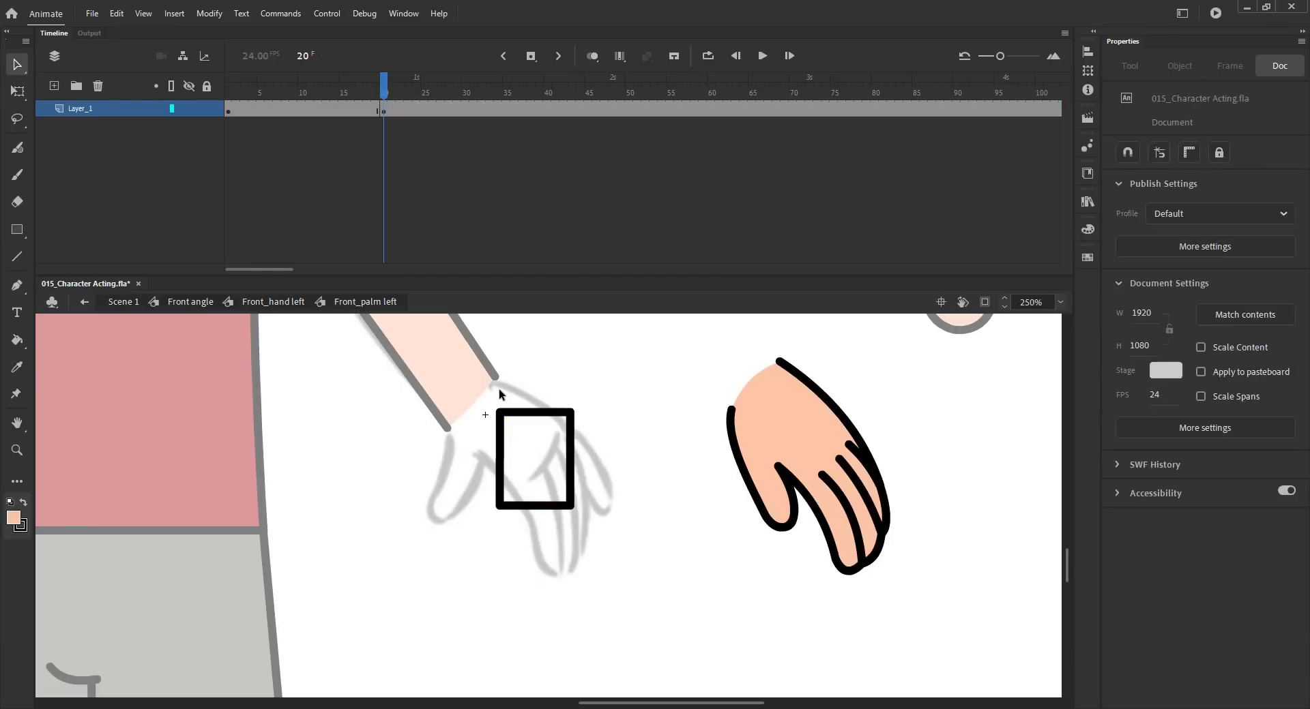
Fit the rectangle's upper corners to the wrist and curve its outer side along the sketched back of the hand and little finger.
{"action": "double_click", "coordinate": [503, 421]}
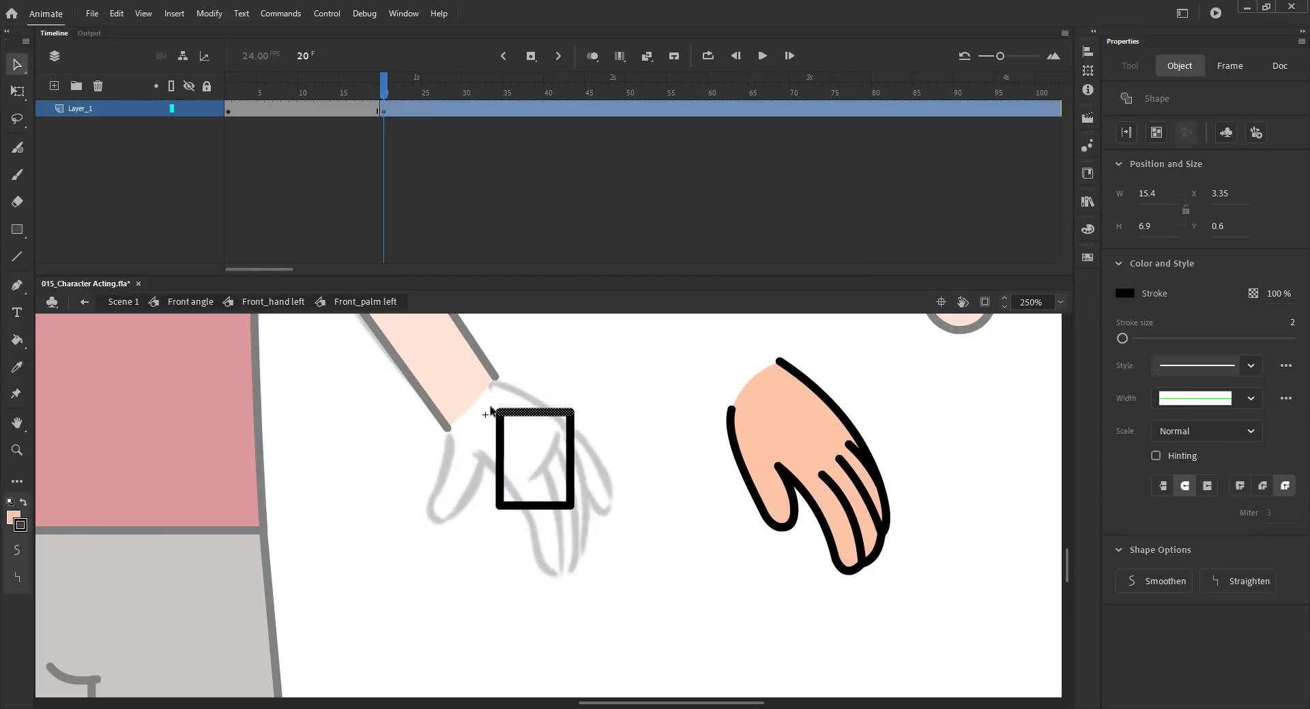
{"action": "left_click", "coordinate": [643, 497]}
{"action": "left_click_drag", "start_coordinate": [498, 411], "coordinate": [450, 434]}
{"action": "left_click_drag", "start_coordinate": [573, 412], "coordinate": [497, 377]}
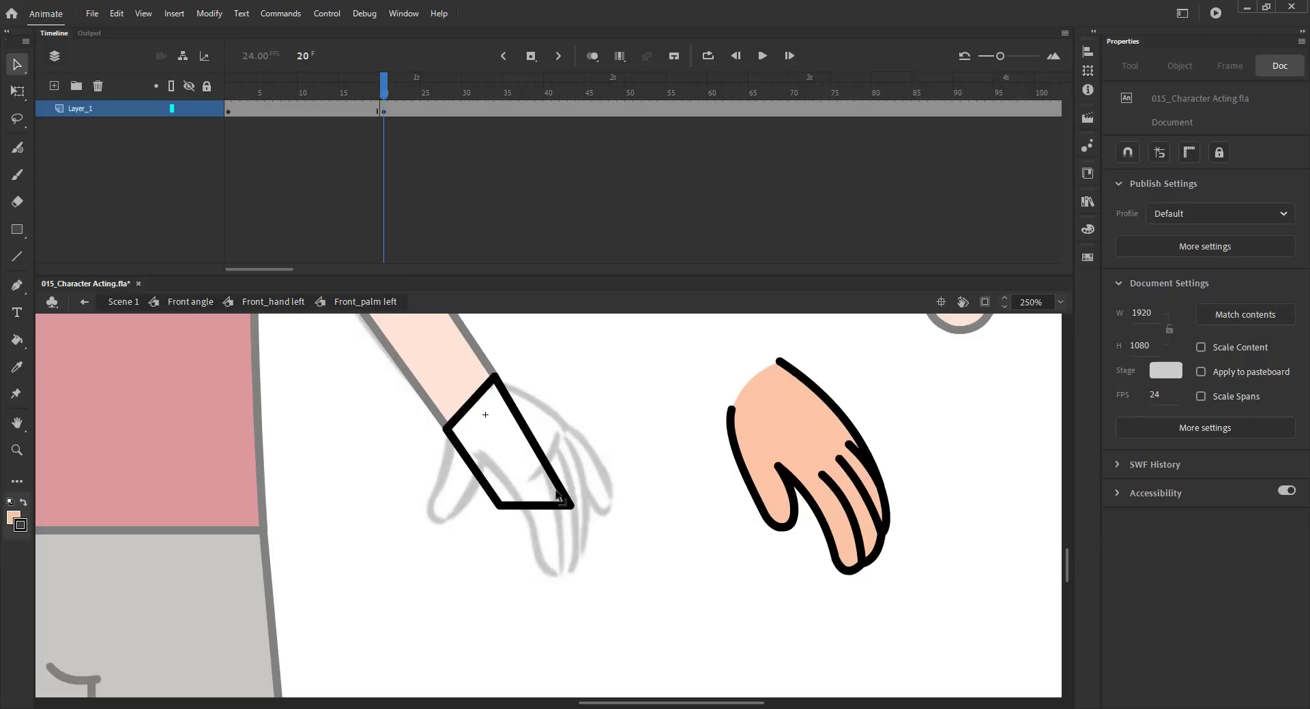
{"action": "left_click_drag", "start_coordinate": [558, 495], "coordinate": [610, 505]}
{"action": "left_click_drag", "start_coordinate": [560, 456], "coordinate": [552, 416]}
{"action": "left_click_drag", "start_coordinate": [594, 452], "coordinate": [604, 456]}
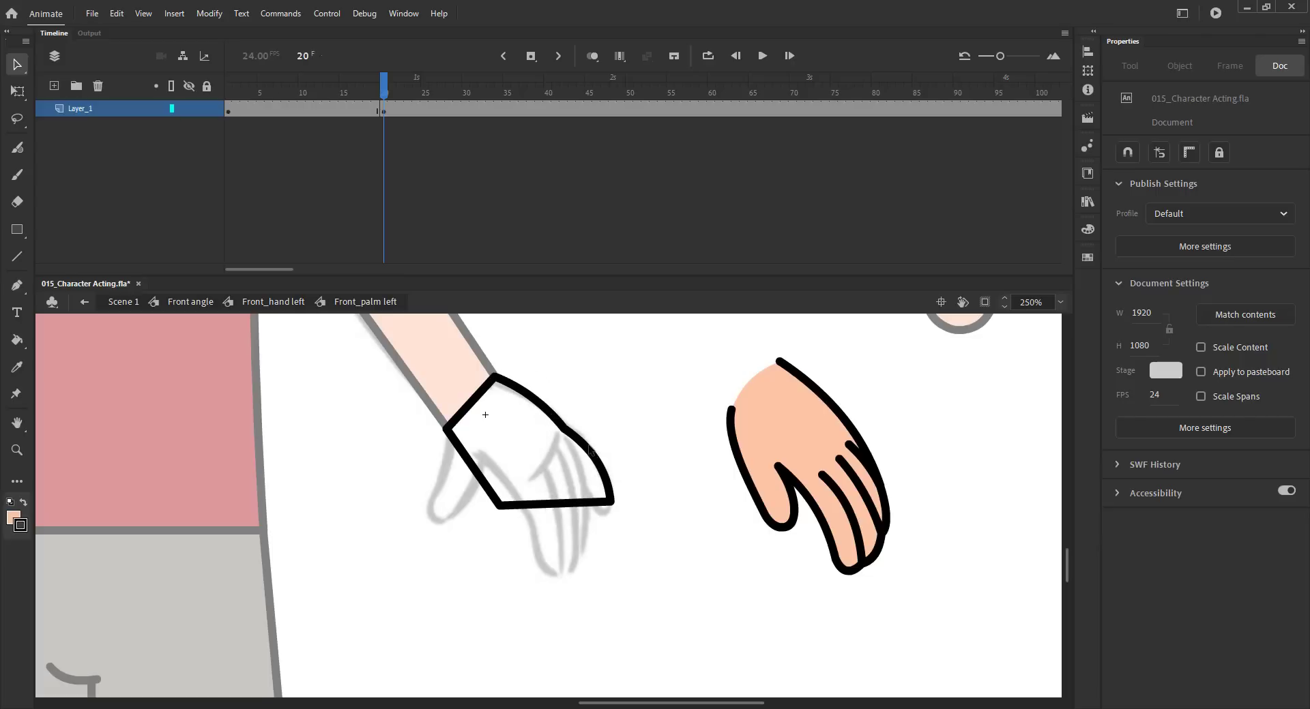
Shape the rest of the outline into the sketched thumb and fingertips, and save the document.
{"action": "left_click_drag", "start_coordinate": [500, 506], "coordinate": [468, 502]}
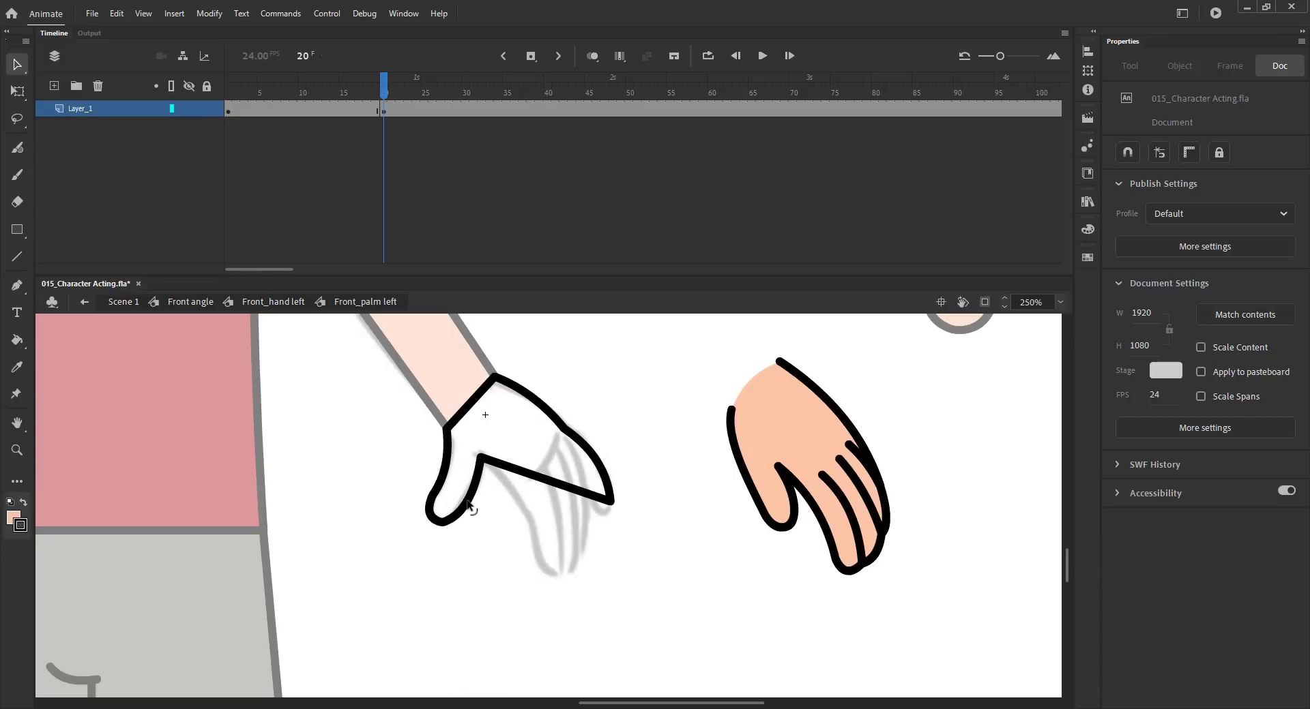
{"action": "left_click_drag", "start_coordinate": [549, 481], "coordinate": [588, 497], "text": "alt"}
{"action": "left_click_drag", "start_coordinate": [569, 554], "coordinate": [580, 556], "text": "alt"}
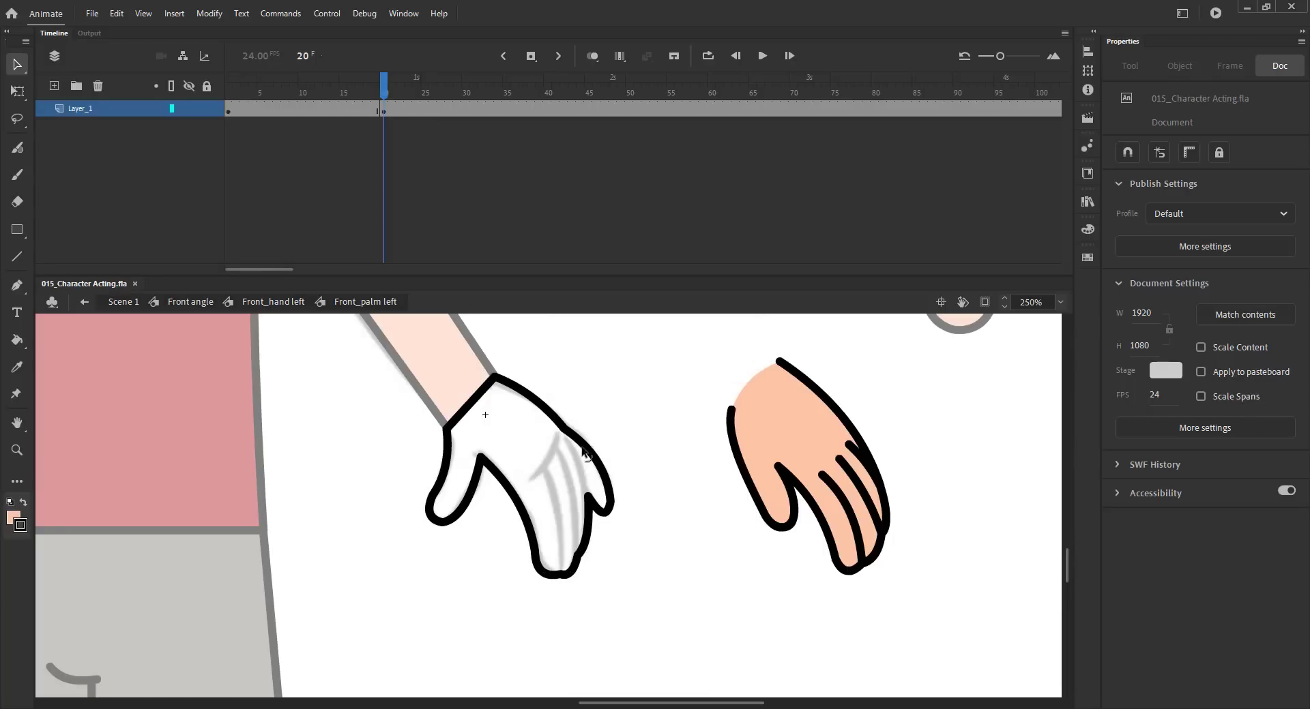
{"action": "key", "text": "ctrl+s"}
Draw three lines separating the fingers, curve them along the rough sketch, and save the document.
{"action": "key", "text": "n"}
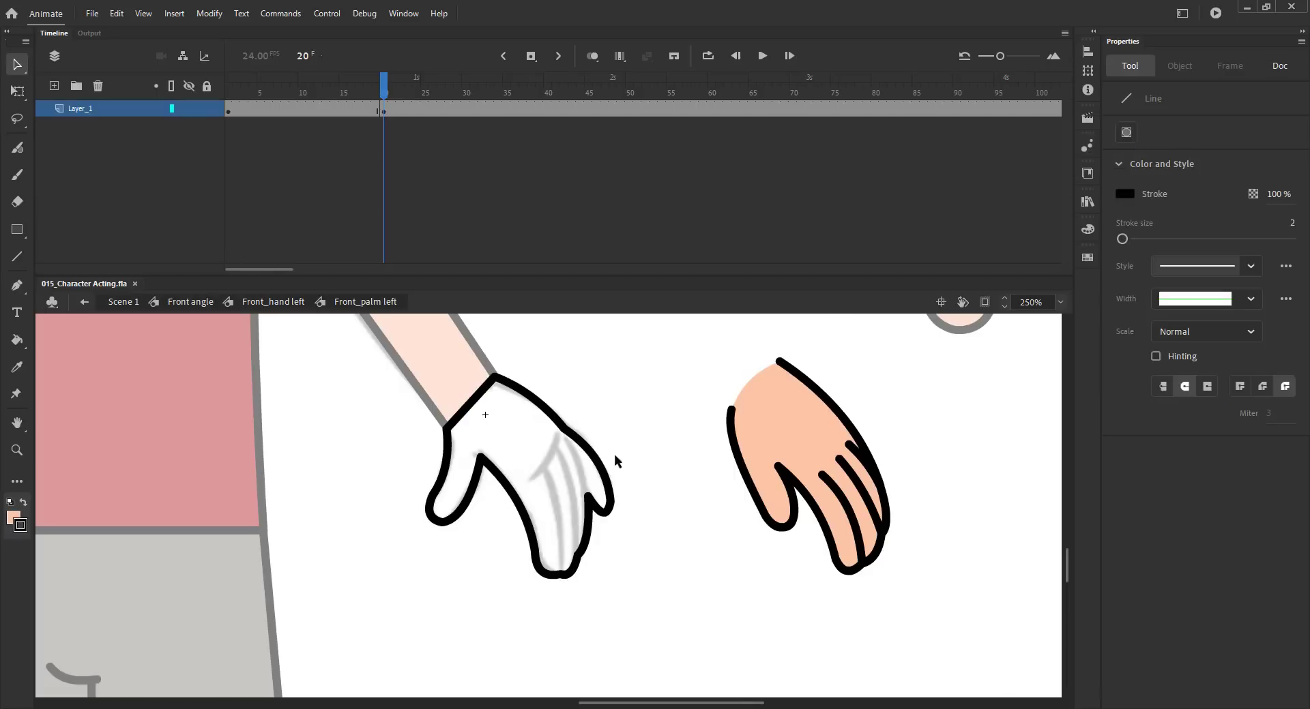
{"action": "key", "text": "v"}
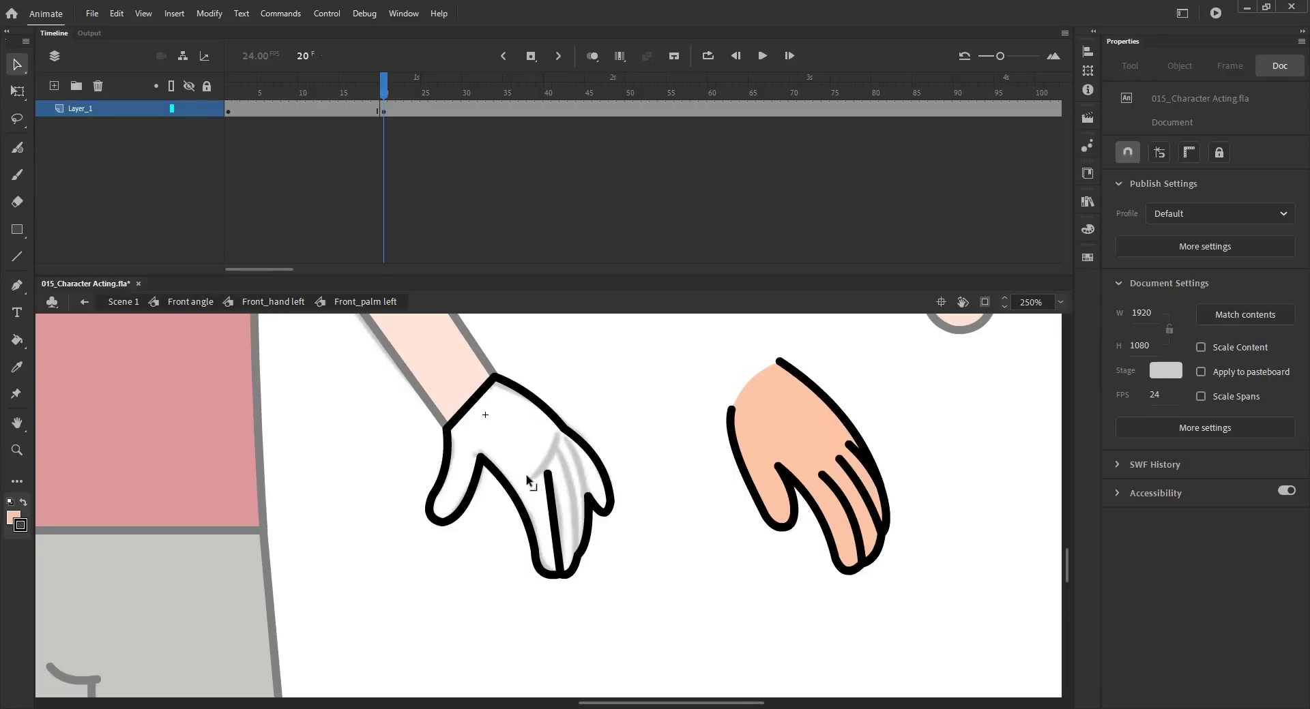
{"action": "key", "text": "n"}
{"action": "left_click_drag", "start_coordinate": [558, 453], "coordinate": [571, 499]}
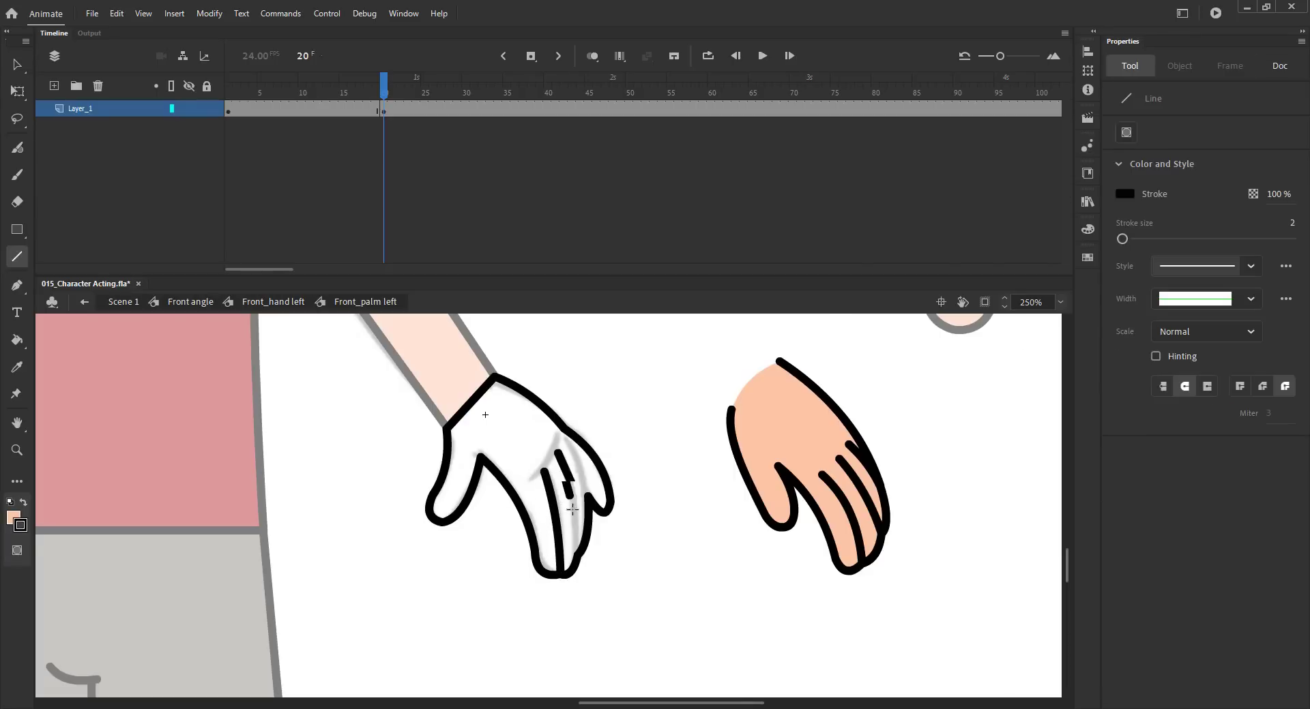
{"action": "key", "text": "v"}
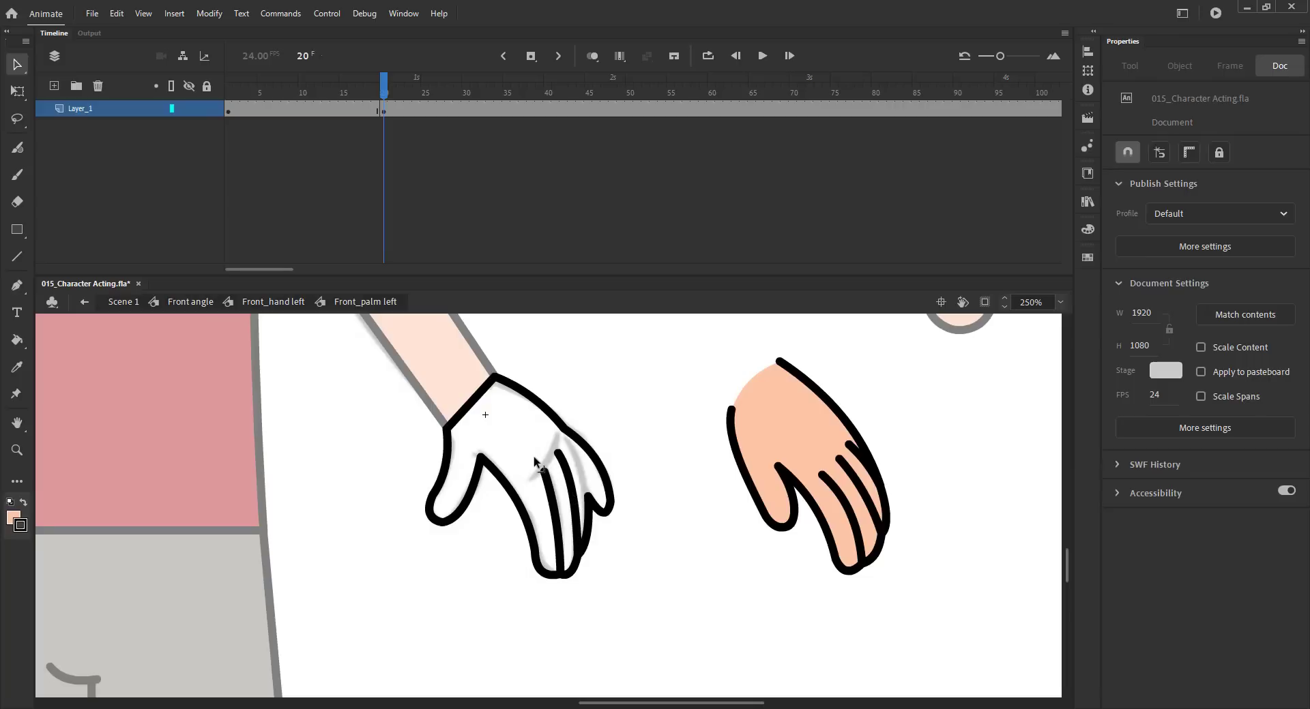
{"action": "key", "text": "n"}
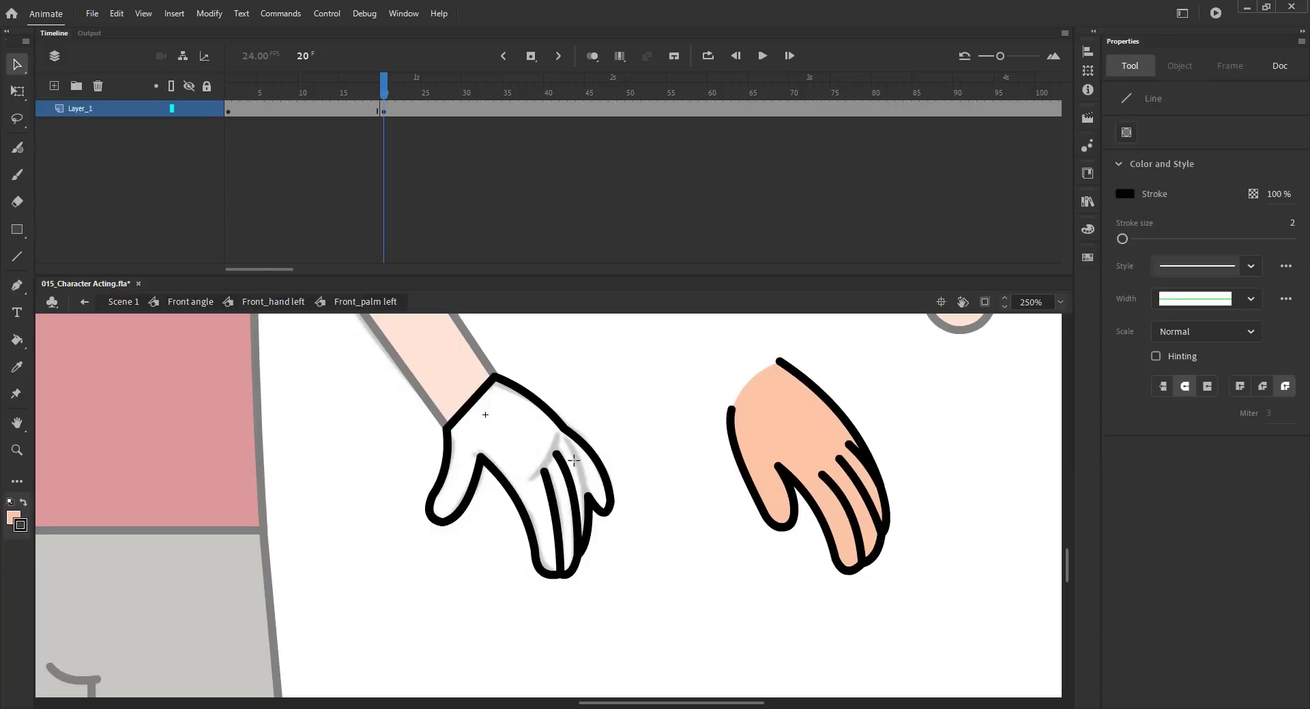
{"action": "left_click_drag", "start_coordinate": [566, 443], "coordinate": [585, 488]}
{"action": "key", "text": "v"}
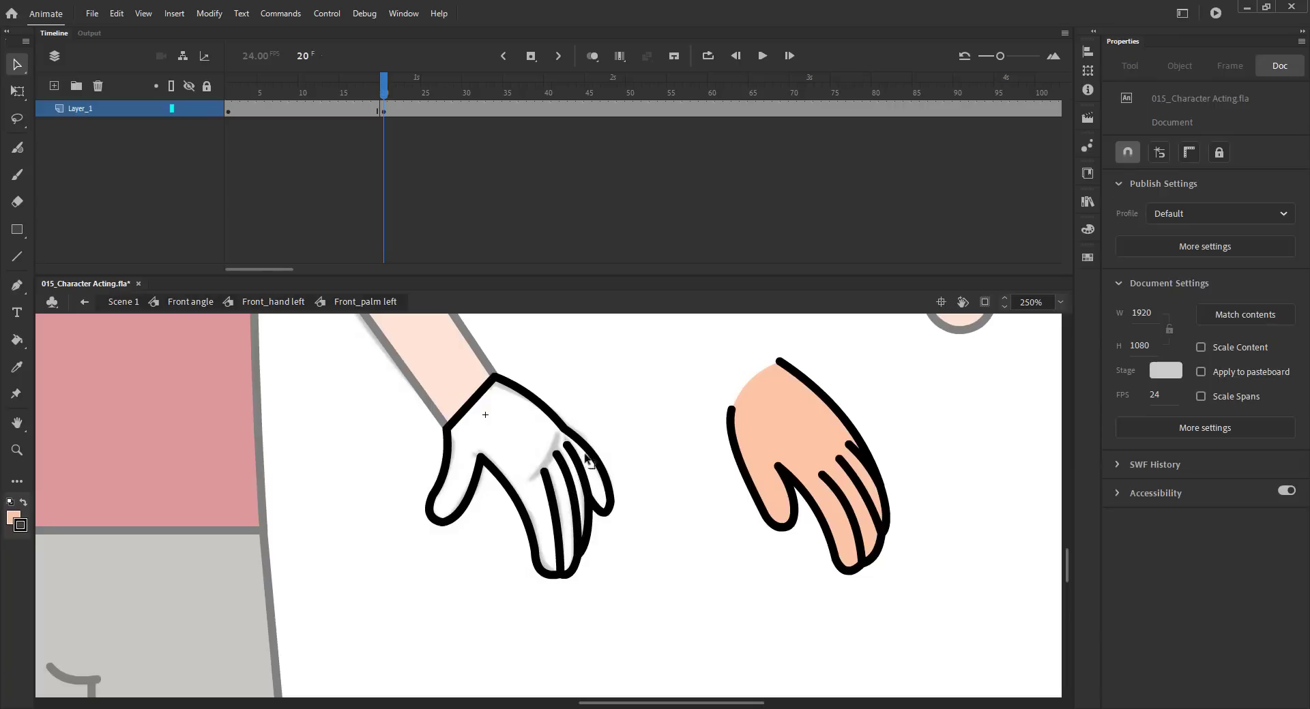
{"action": "key", "text": "ctrl+s"}
Refine the outline points around the middle fingertips and the thumb's tip.
{"action": "left_click_drag", "start_coordinate": [504, 532], "coordinate": [566, 583]}
{"action": "left_click", "coordinate": [548, 581]}
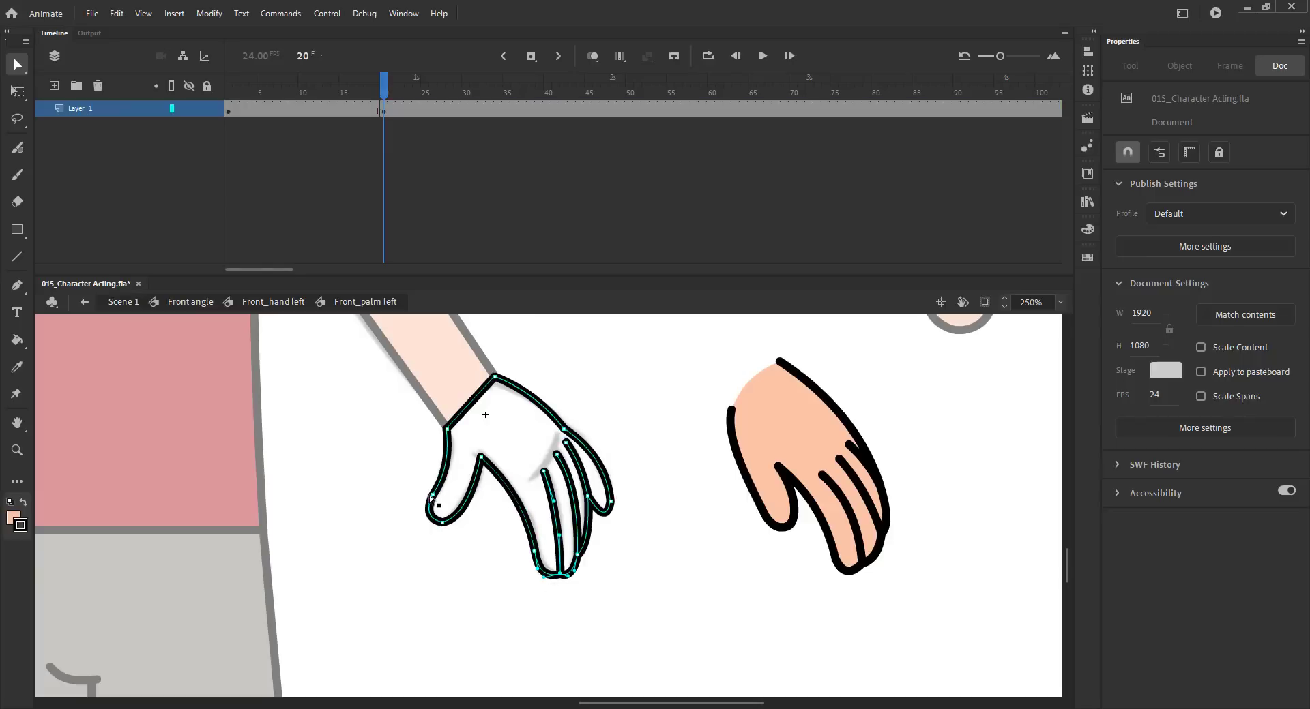
{"action": "left_click_drag", "start_coordinate": [415, 502], "coordinate": [424, 507]}
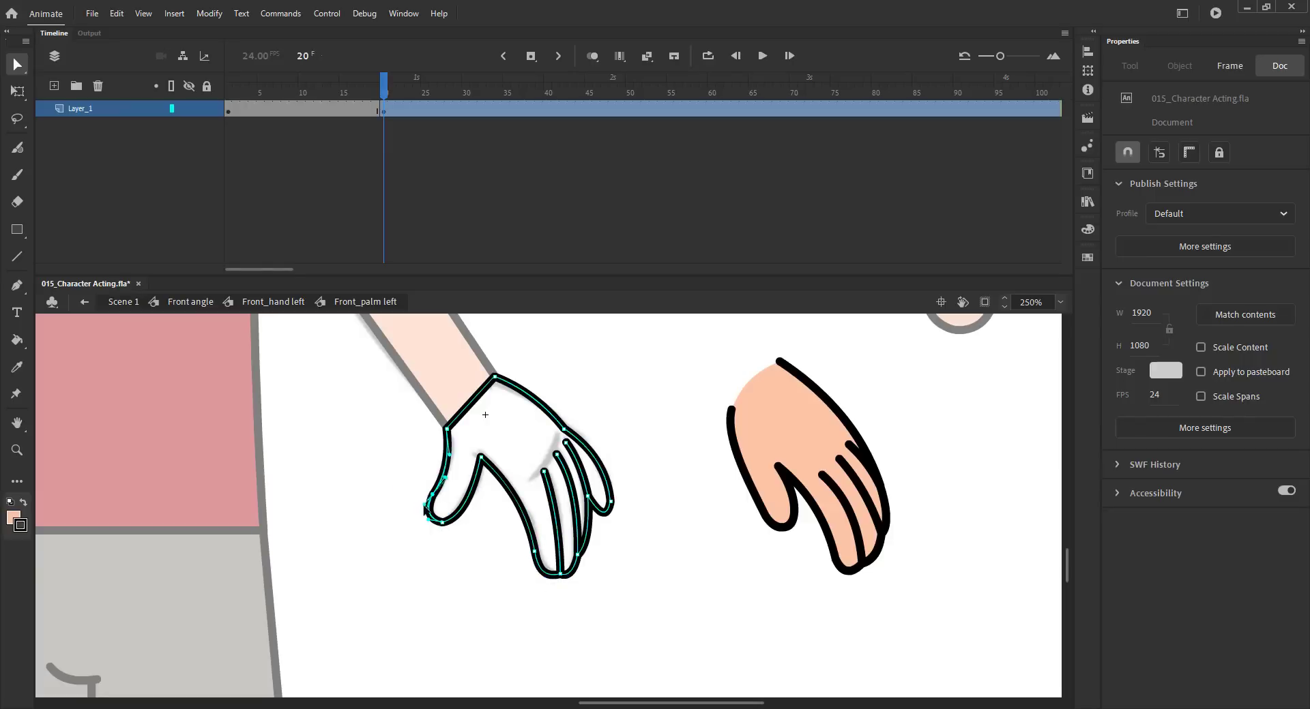
{"action": "left_click", "coordinate": [432, 484]}
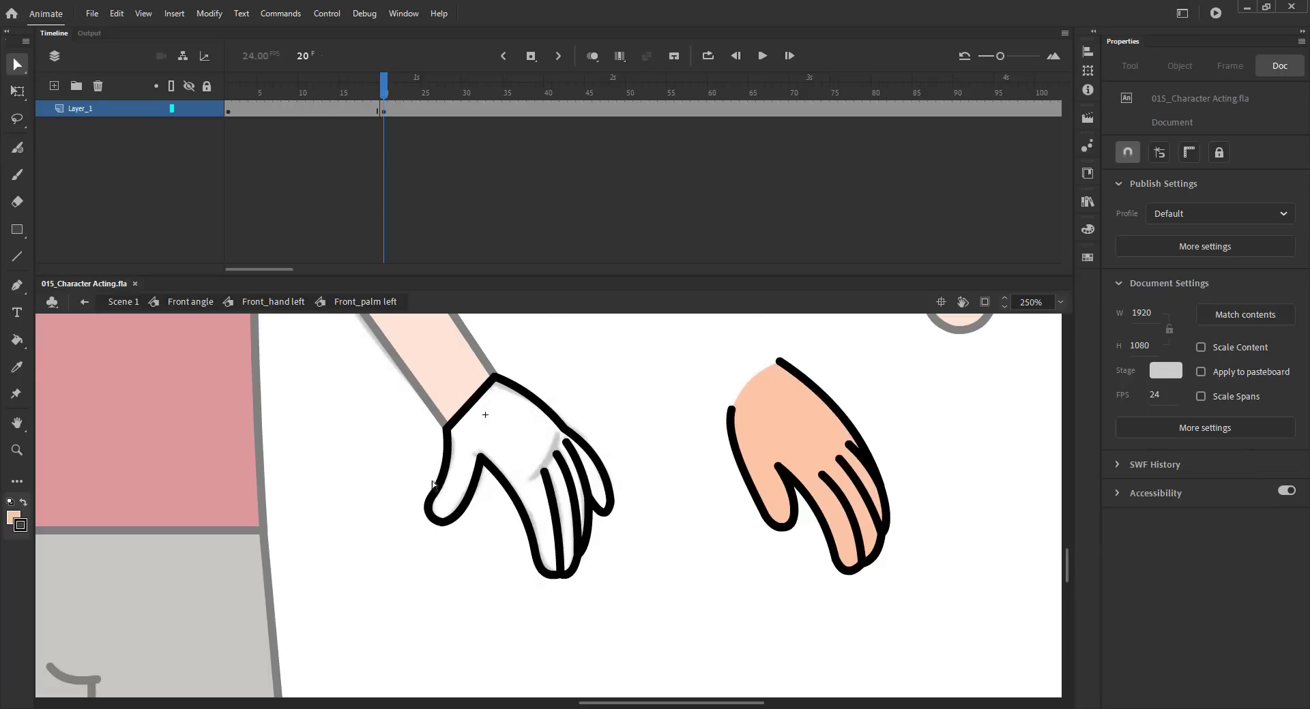
Draw a curved crease across the base of the fingers and adjust the adjoining finger line.
{"action": "key", "text": "n"}
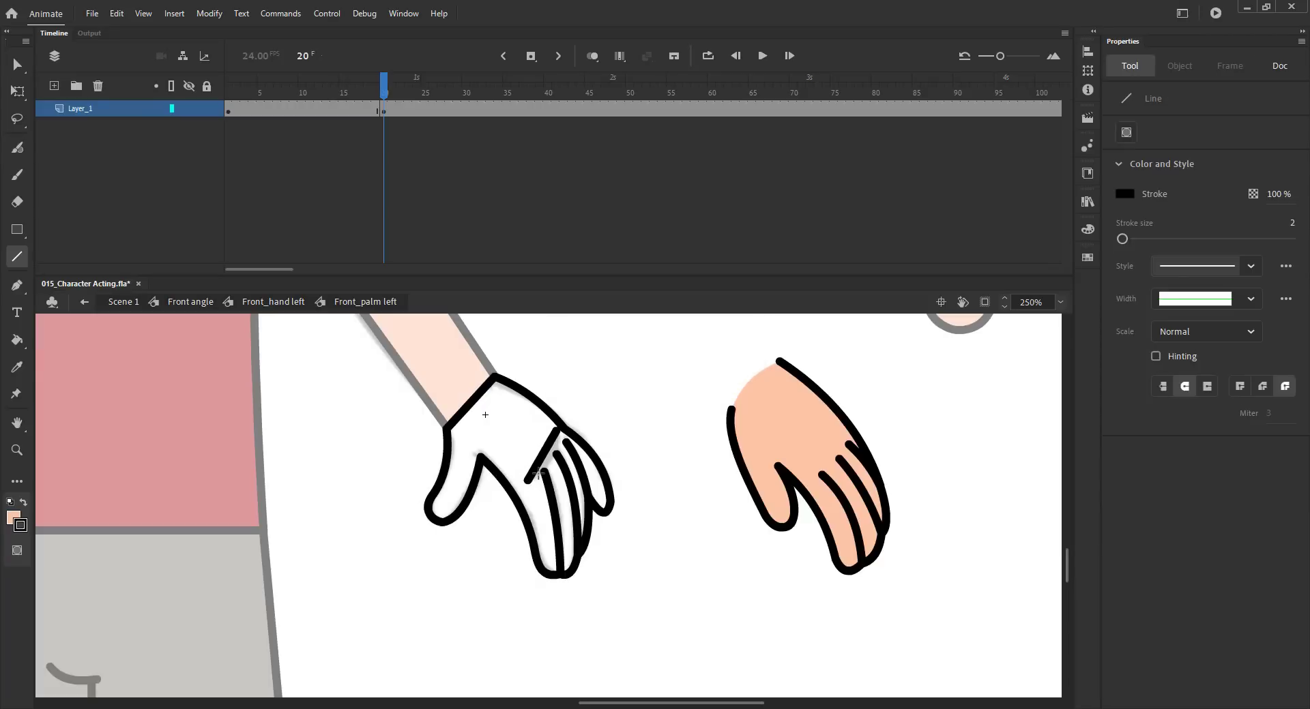
{"action": "key", "text": "v"}
{"action": "left_click_drag", "start_coordinate": [538, 473], "coordinate": [554, 463]}
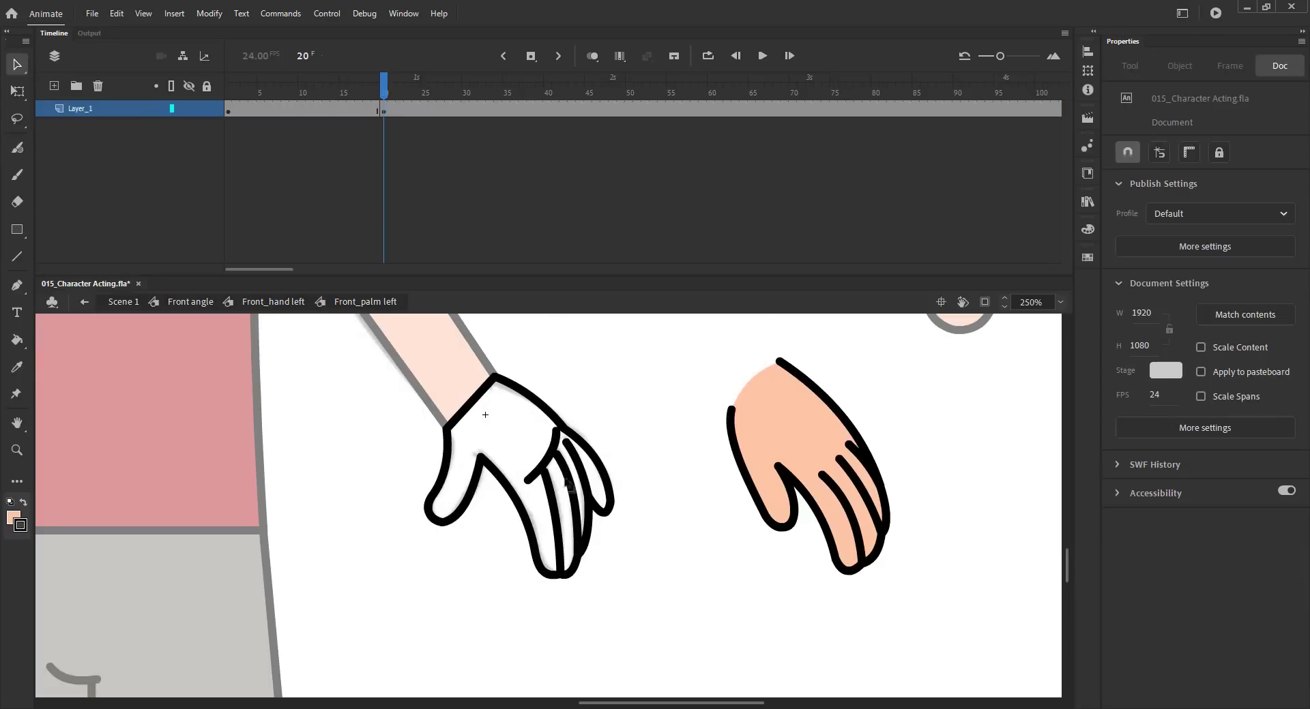
{"action": "key", "text": "ctrl+s"}
{"action": "left_click_drag", "start_coordinate": [568, 447], "coordinate": [573, 460]}
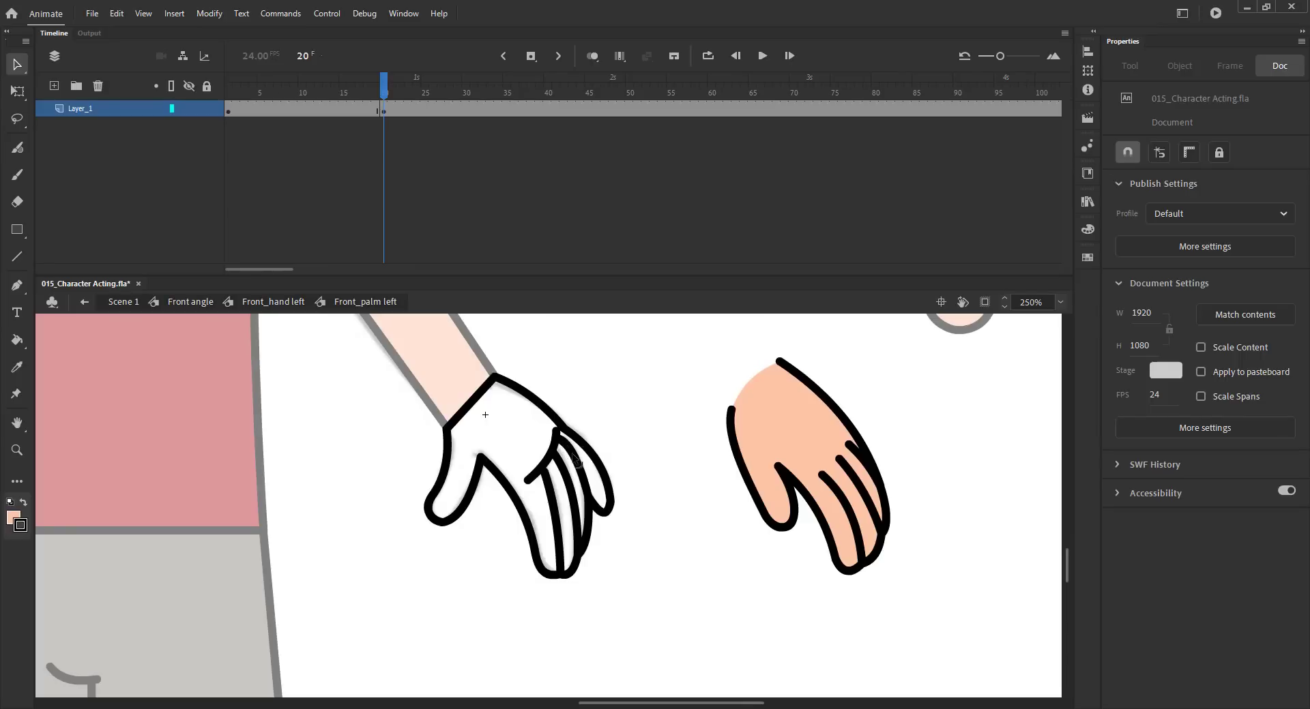
Fill the new hand with the skin color, delete its wrist line and the old hand drawing beside it, and save.
{"action": "key", "text": "k"}
{"action": "left_click", "coordinate": [519, 450]}
{"action": "key", "text": "v"}
{"action": "left_click", "coordinate": [473, 408]}
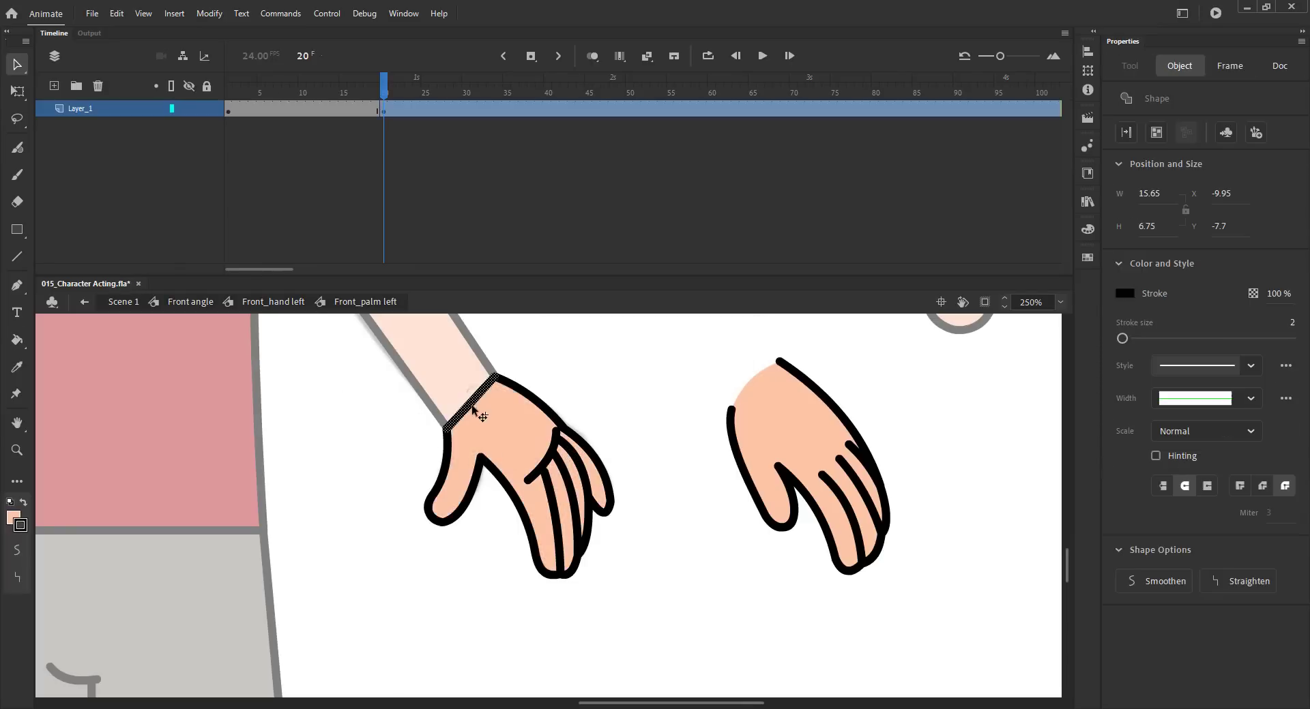
{"action": "double_click", "coordinate": [779, 432]}
{"action": "key", "text": "Delete"}
{"action": "key", "text": "ctrl+s"}
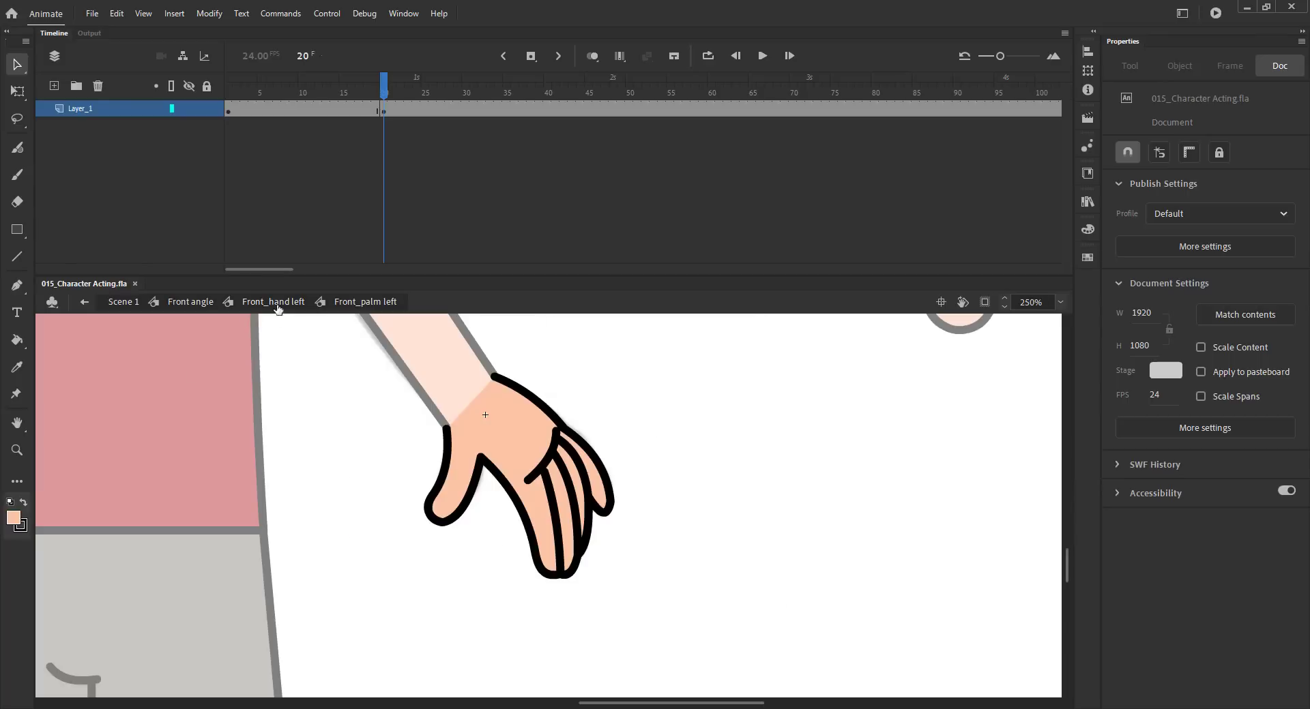
Return to Front_hand left, tuck the loose wrist joint circle behind the arm, and save the document.
{"action": "left_click", "coordinate": [274, 302]}
{"action": "key", "text": "ctrl+s"}
{"action": "left_click", "coordinate": [663, 612]}
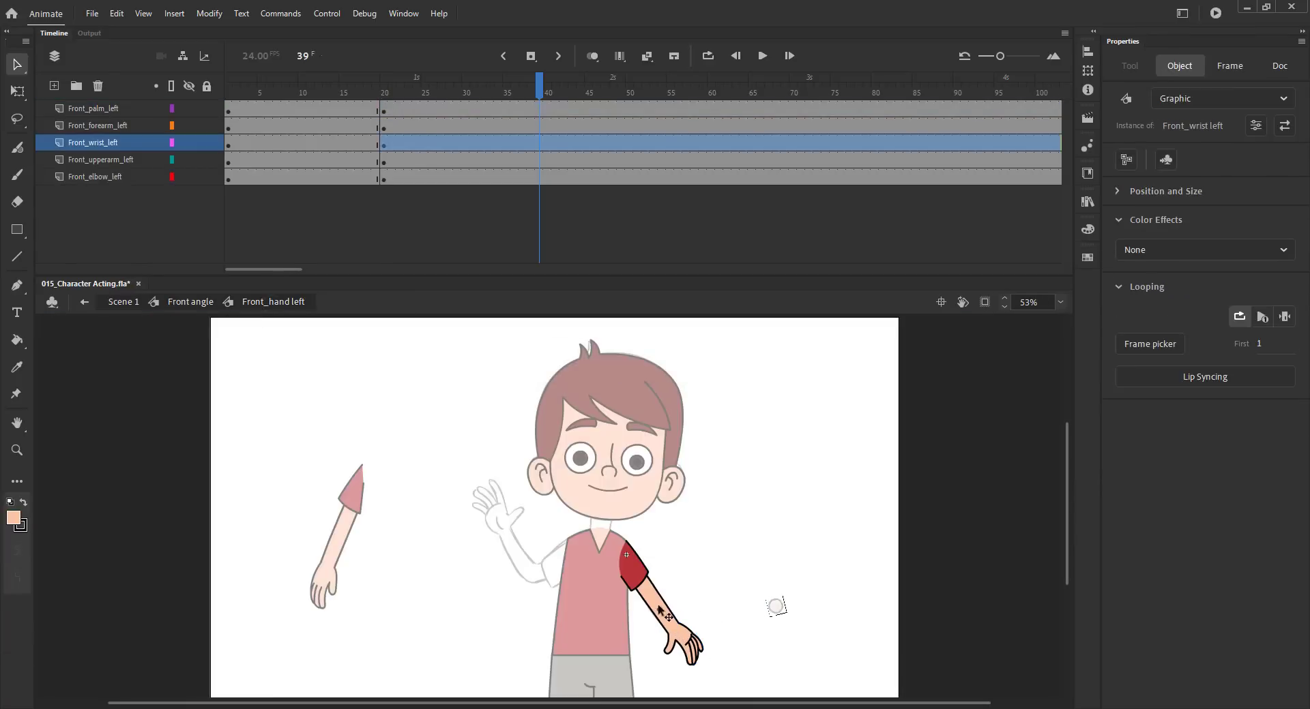
{"action": "left_click", "coordinate": [680, 639]}
{"action": "key", "text": "ctrl+s"}
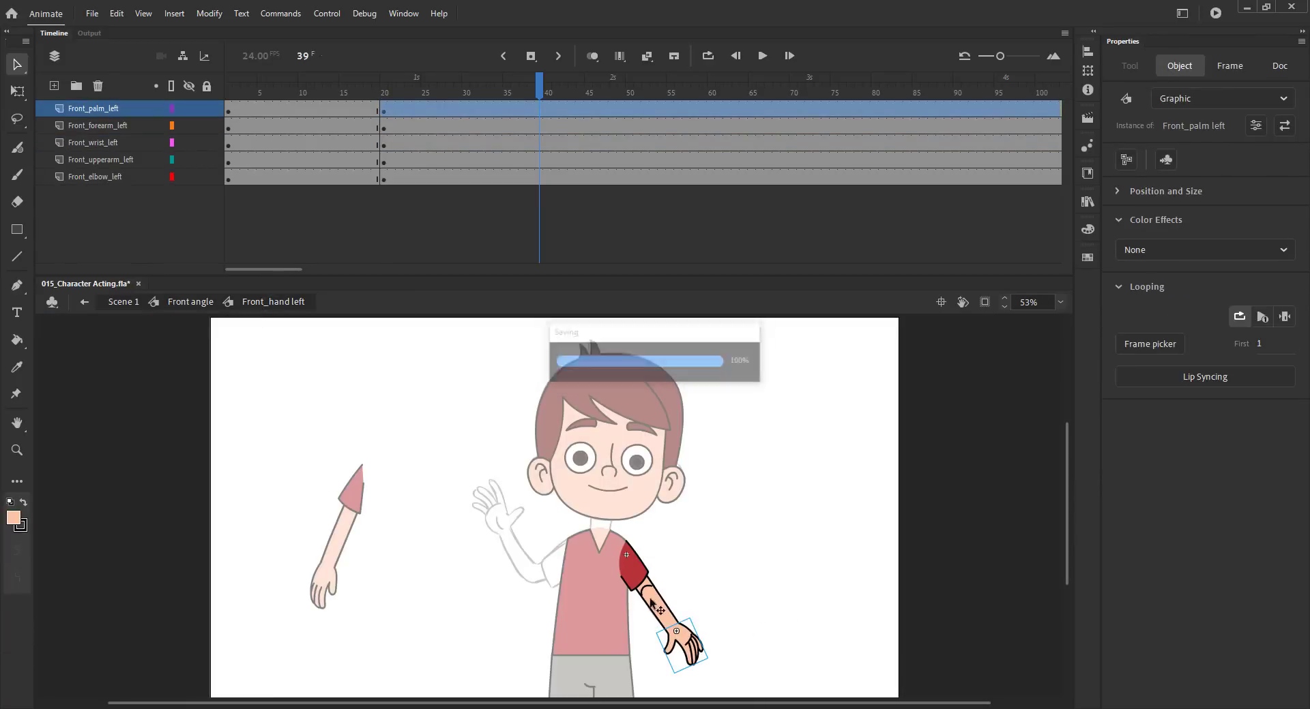
{"action": "left_click", "coordinate": [646, 590]}
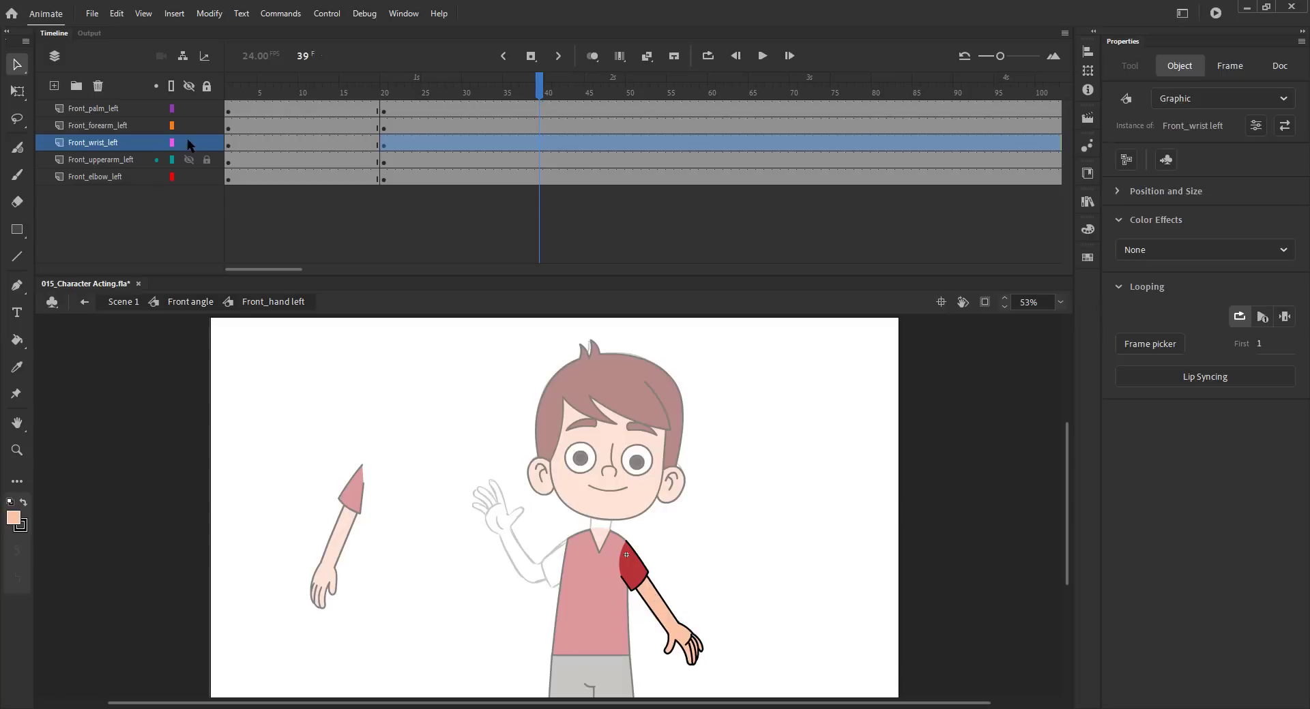
{"action": "left_click_drag", "start_coordinate": [189, 143], "coordinate": [191, 176]}
{"action": "key", "text": "ctrl+s"}
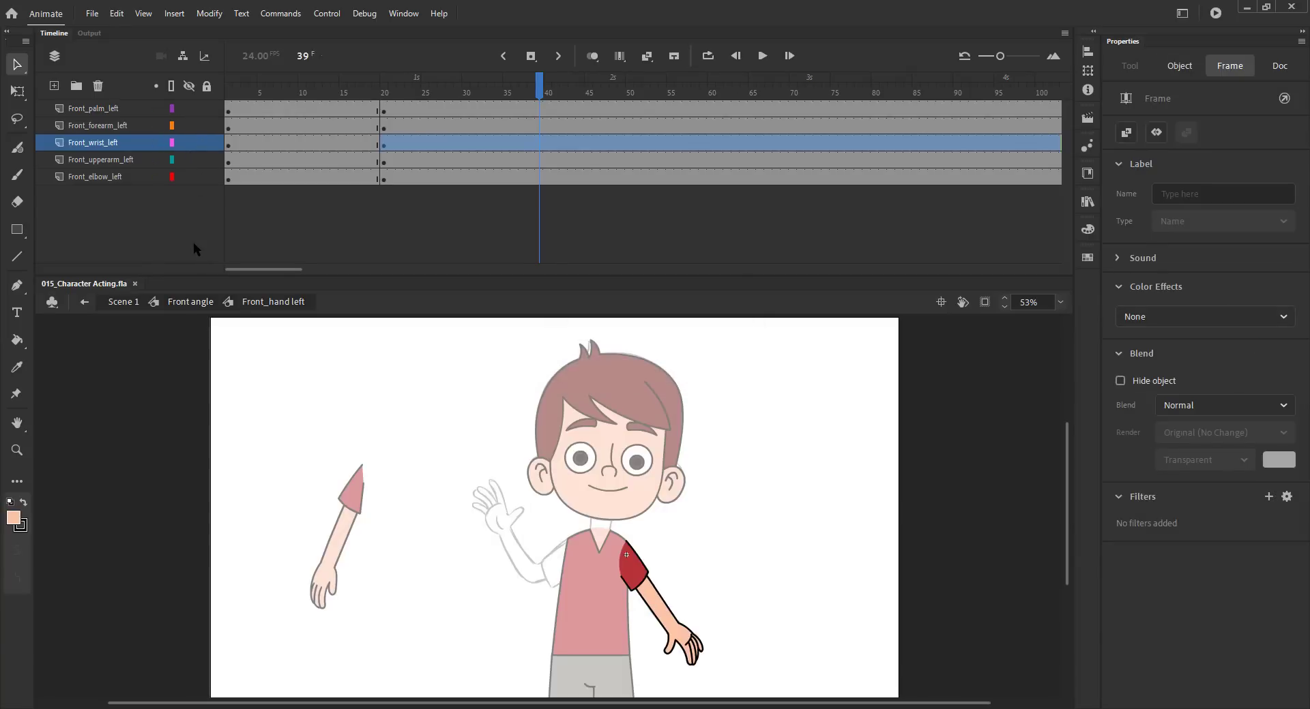
Check the finished left arm up close, return to Front angle and move the detached right arm to the torso's shoulder.
{"action": "key", "text": "z"}
{"action": "left_click_drag", "start_coordinate": [600, 578], "coordinate": [779, 673]}
{"action": "key", "text": "v"}
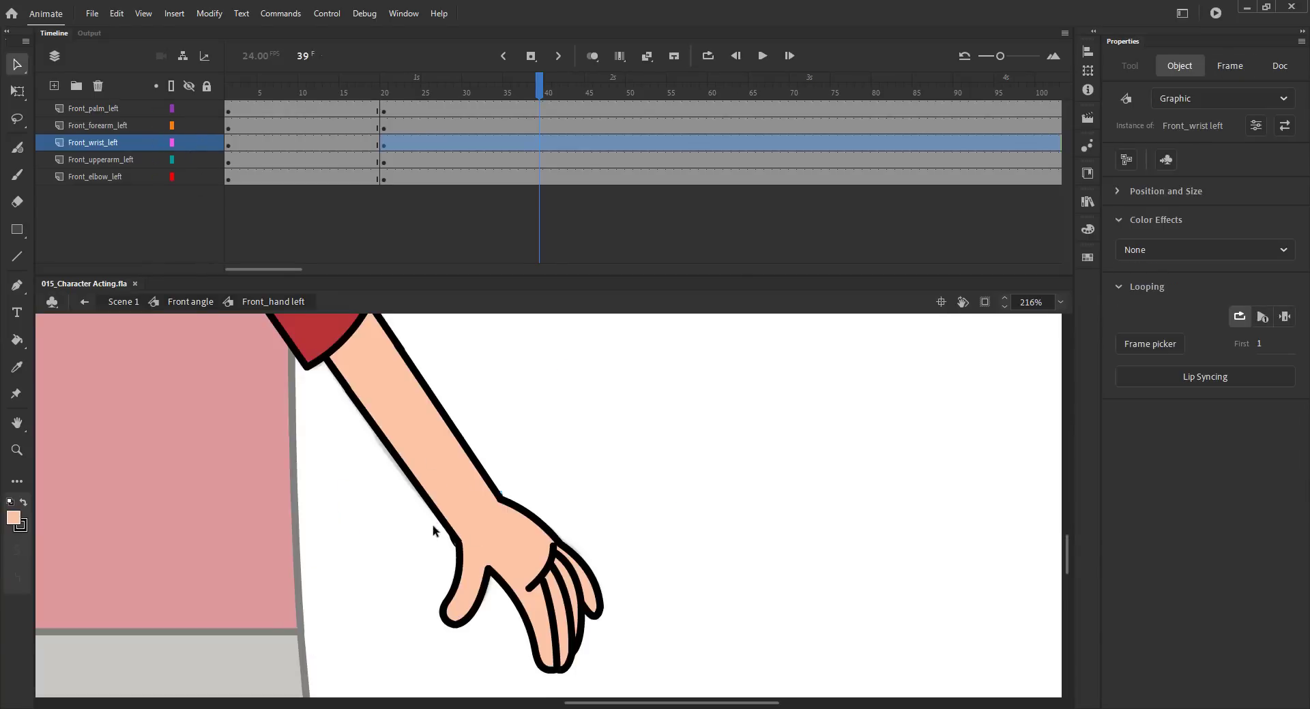
{"action": "key", "text": "ctrl+2"}
{"action": "left_click", "coordinate": [191, 302]}
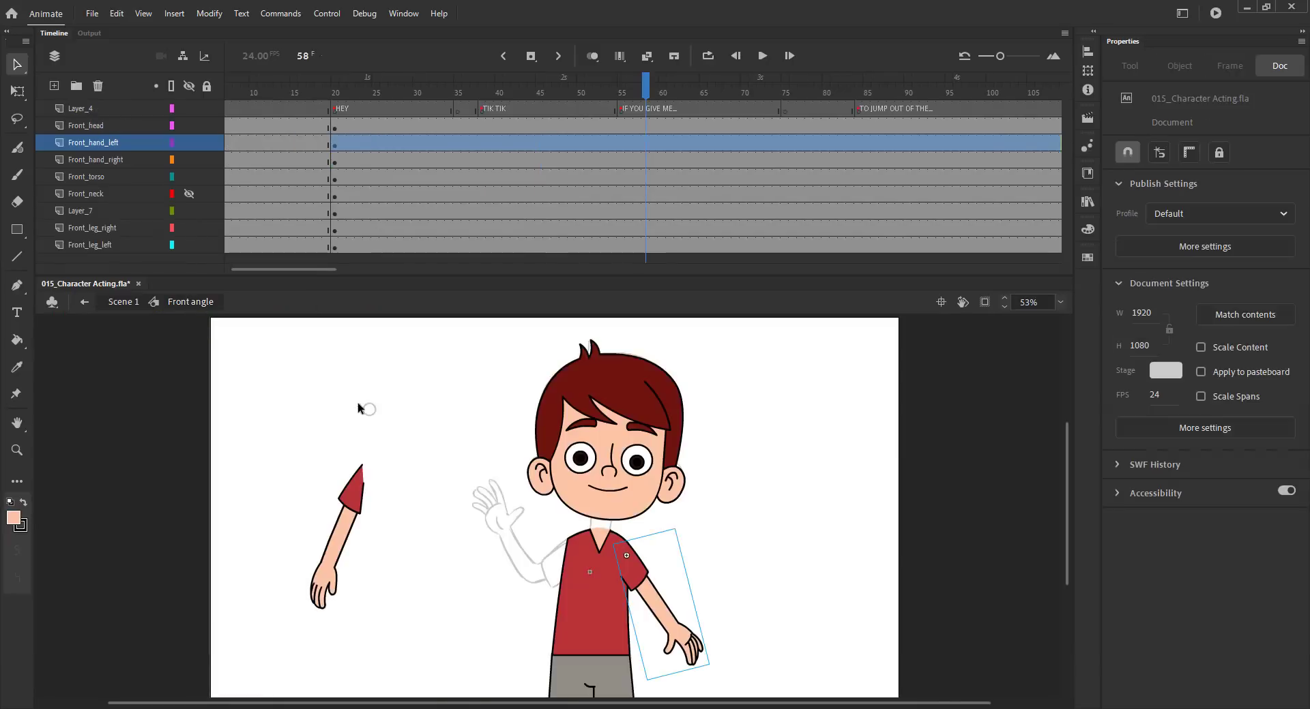
{"action": "left_click", "coordinate": [364, 411]}
{"action": "key", "text": "ctrl+s"}
{"action": "left_click_drag", "start_coordinate": [348, 493], "coordinate": [542, 552]}
Show the Front_torso layer as outlines and rotate the right arm to match the shoulder, saving the document.
{"action": "left_click", "coordinate": [588, 581]}
{"action": "left_click", "coordinate": [171, 177]}
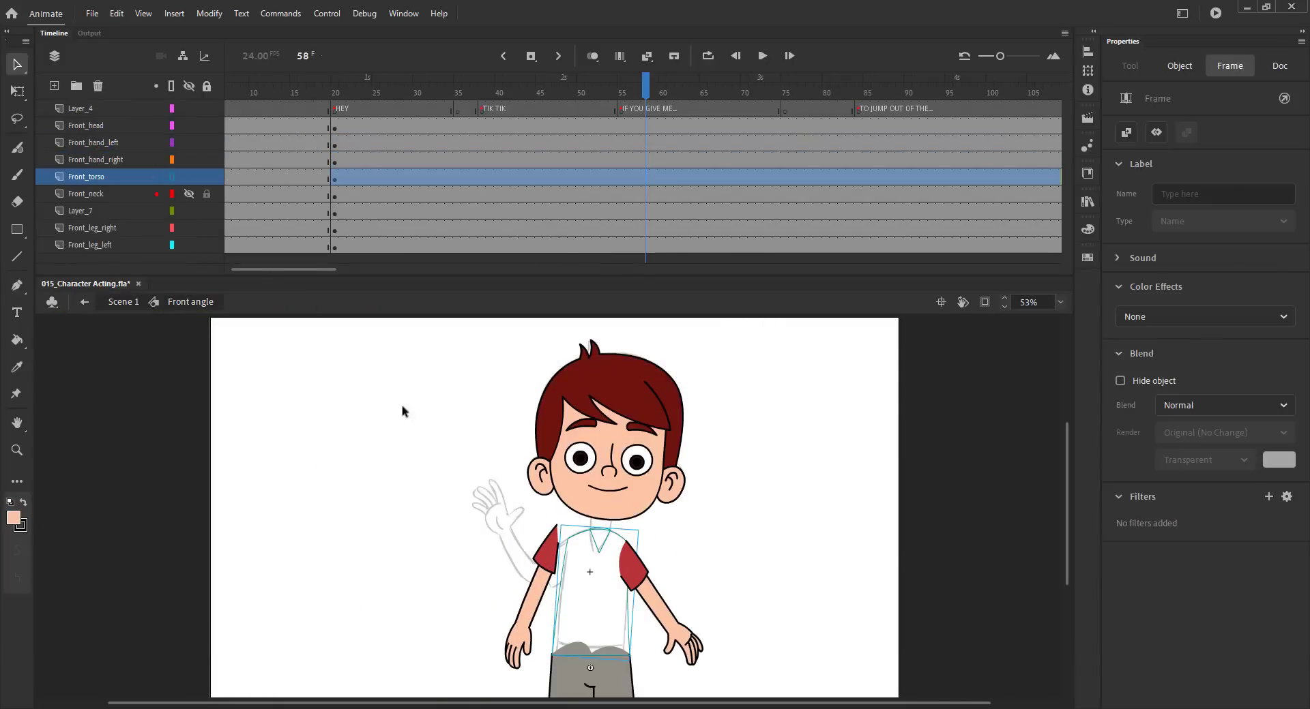
{"action": "left_click", "coordinate": [548, 571]}
{"action": "key", "text": "q"}
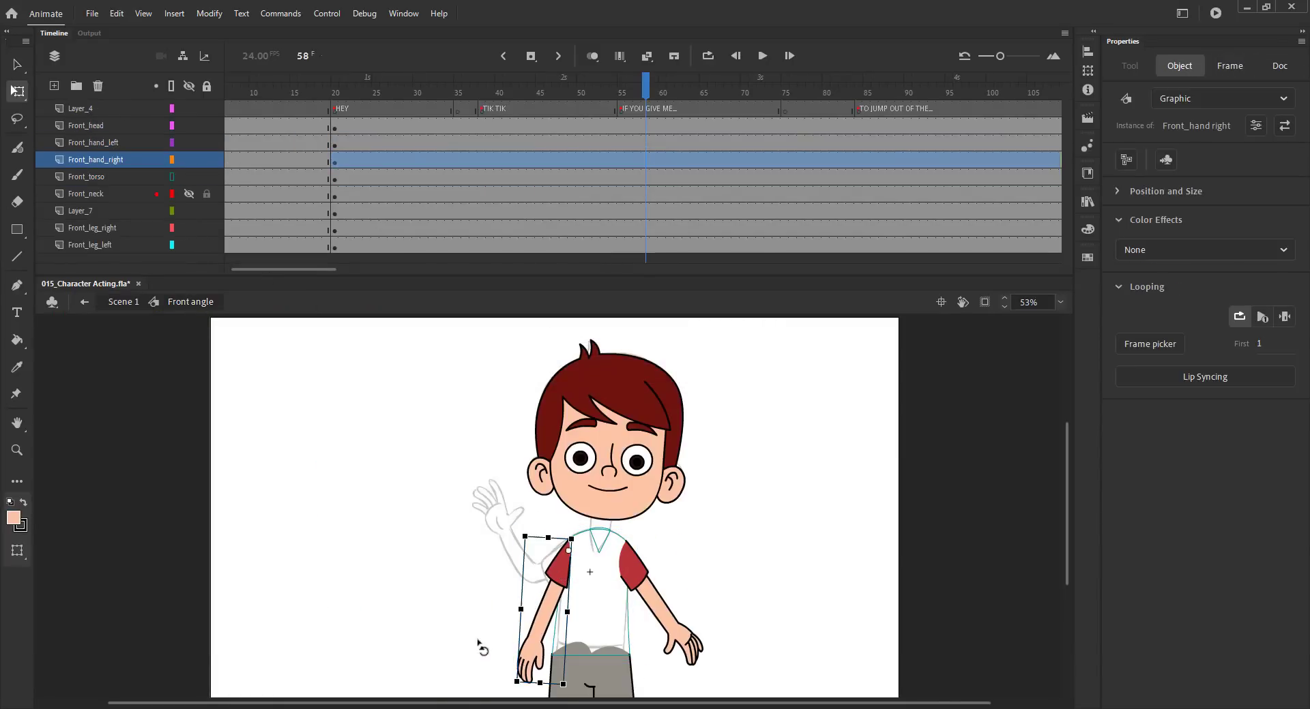
{"action": "mouse_move", "coordinate": [479, 648]}
{"action": "left_mouse_down"}
{"action": "mouse_move", "coordinate": [459, 637]}
{"action": "mouse_move", "coordinate": [497, 666]}
{"action": "mouse_move", "coordinate": [474, 659]}
{"action": "left_mouse_up"}
{"action": "left_click", "coordinate": [424, 603]}
{"action": "key", "text": "z"}
{"action": "left_click_drag", "start_coordinate": [458, 475], "coordinate": [579, 629]}
{"action": "key", "text": "ctrl+s"}
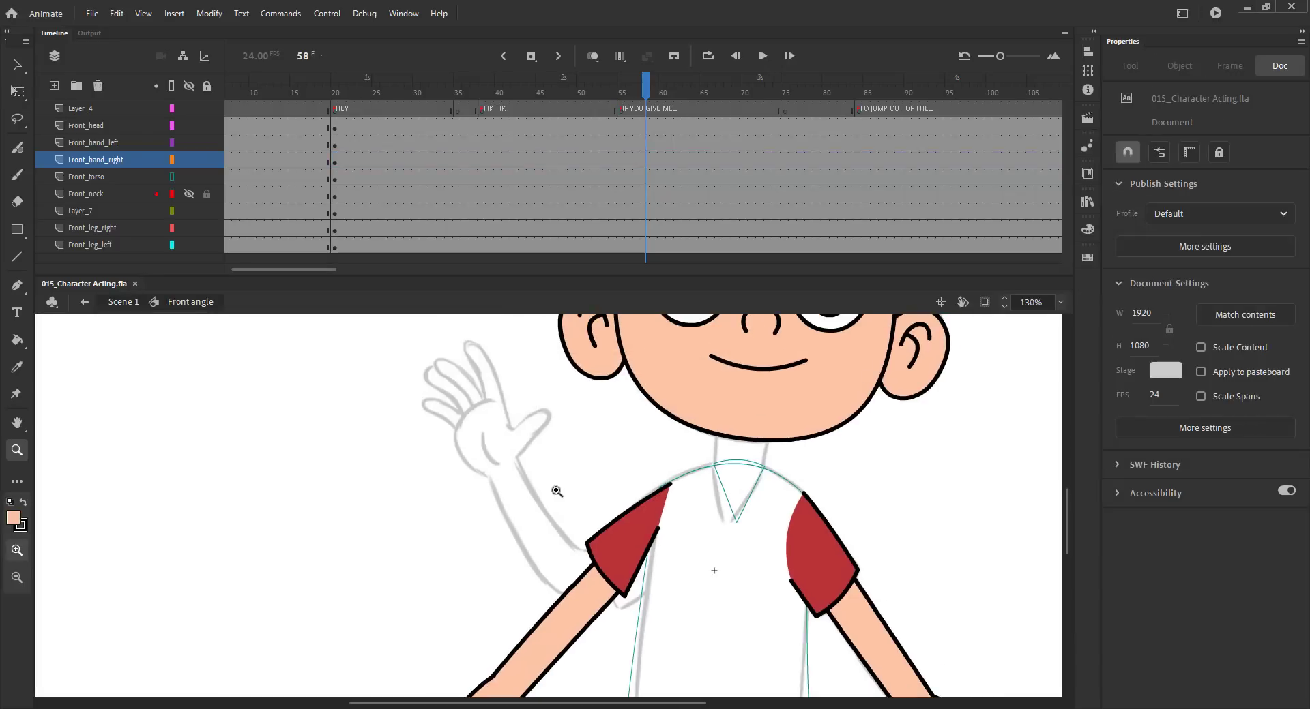
Fine-tune the right arm's position and rotation so its sleeve meets the torso's shoulder outline.
{"action": "key", "text": "v"}
{"action": "left_click_drag", "start_coordinate": [630, 527], "coordinate": [624, 526]}
{"action": "key", "text": "q"}
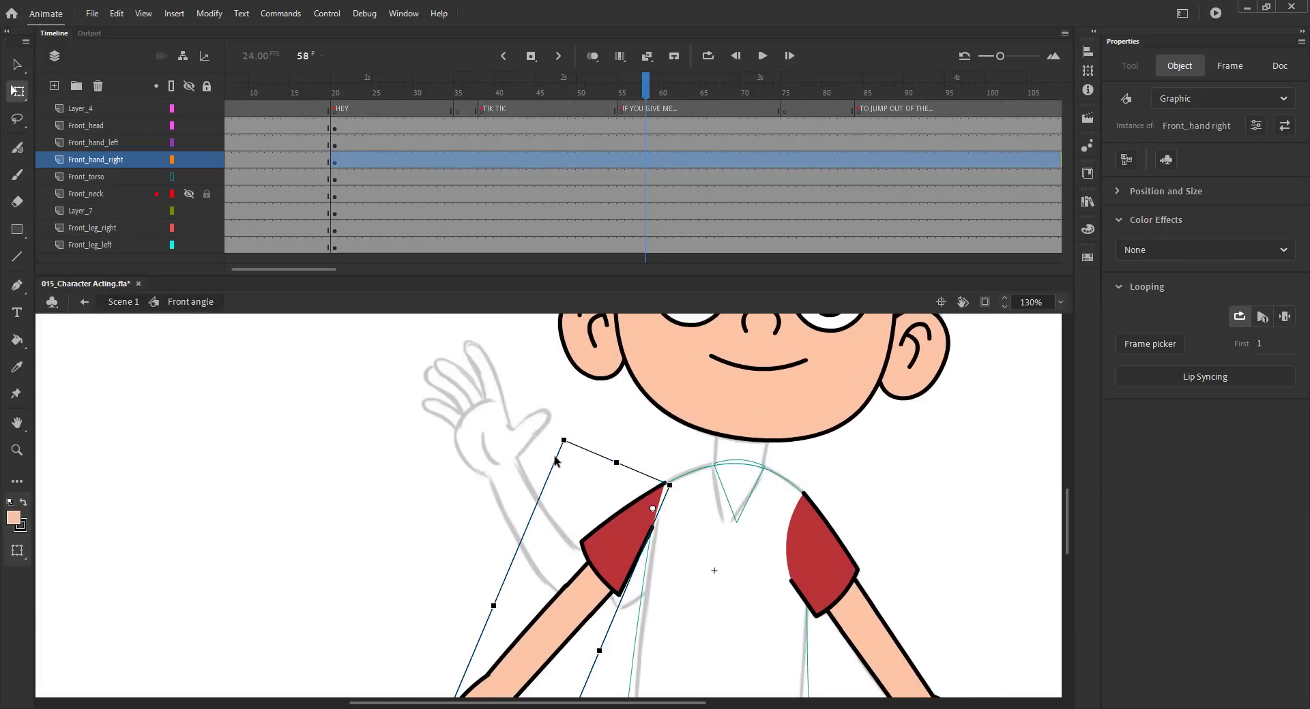
{"action": "left_click_drag", "start_coordinate": [557, 464], "coordinate": [539, 438]}
{"action": "key", "text": "Up"}
{"action": "key", "text": "Up"}
{"action": "key", "text": "Up"}
Open Front_hand right, extend all five layers with frames and add keyframes at frame 20, saving the document.
{"action": "double_click", "coordinate": [647, 542]}
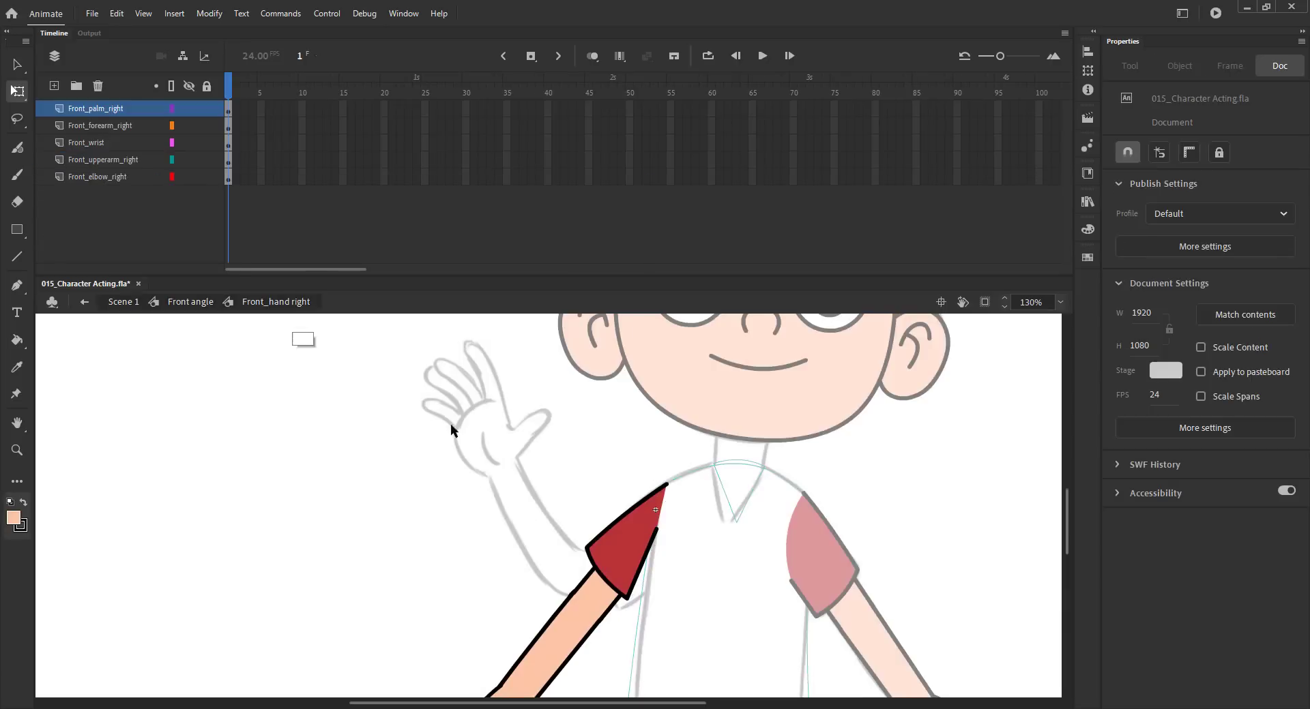
{"action": "key", "text": "ctrl+s"}
{"action": "left_click_drag", "start_coordinate": [445, 222], "coordinate": [573, 232]}
{"action": "key", "text": "F5"}
{"action": "key", "text": "F5"}
{"action": "key", "text": "F5"}
{"action": "key", "text": "F5"}
{"action": "key", "text": "F5"}
{"action": "key", "text": "F5"}
{"action": "key", "text": "F5"}
{"action": "key", "text": "F5"}
{"action": "key", "text": "F5"}
{"action": "key", "text": "F5"}
{"action": "key", "text": "F5"}
{"action": "key", "text": "F5"}
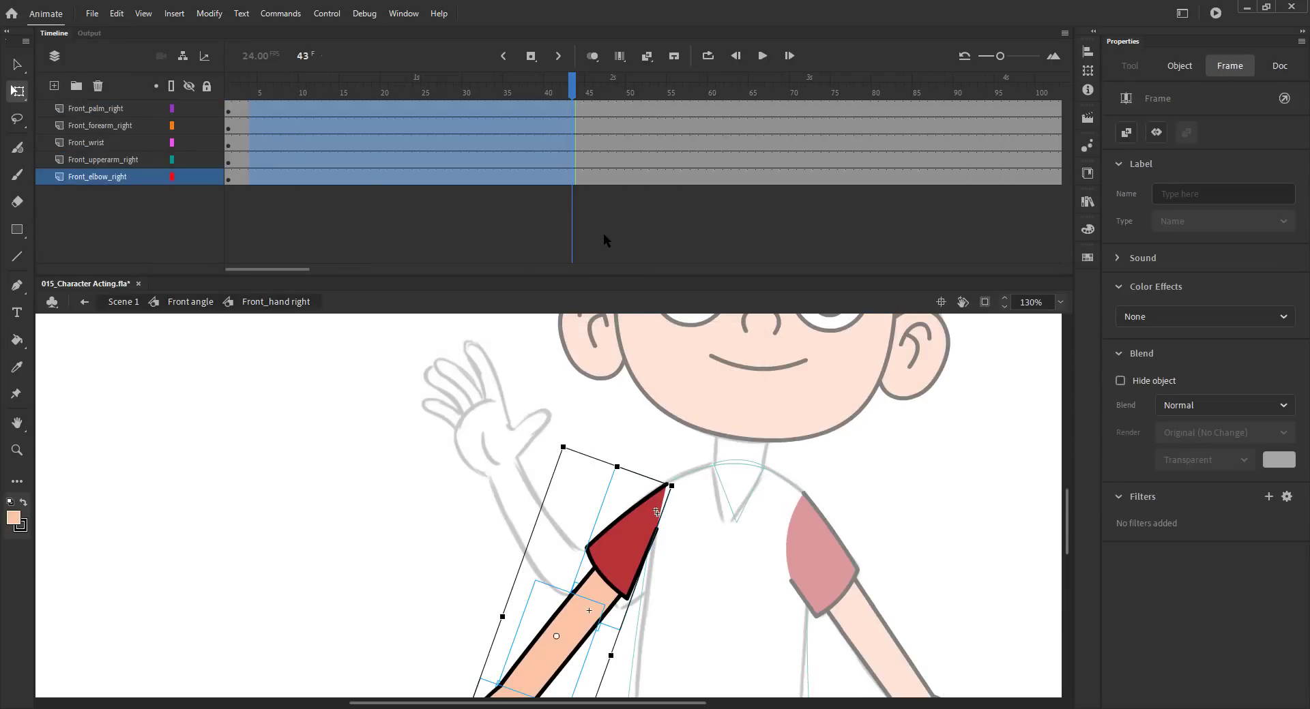
{"action": "left_click_drag", "start_coordinate": [345, 84], "coordinate": [381, 100]}
{"action": "left_click_drag", "start_coordinate": [384, 176], "coordinate": [381, 109]}
{"action": "key", "text": "F6"}
{"action": "key", "text": "ctrl+s"}
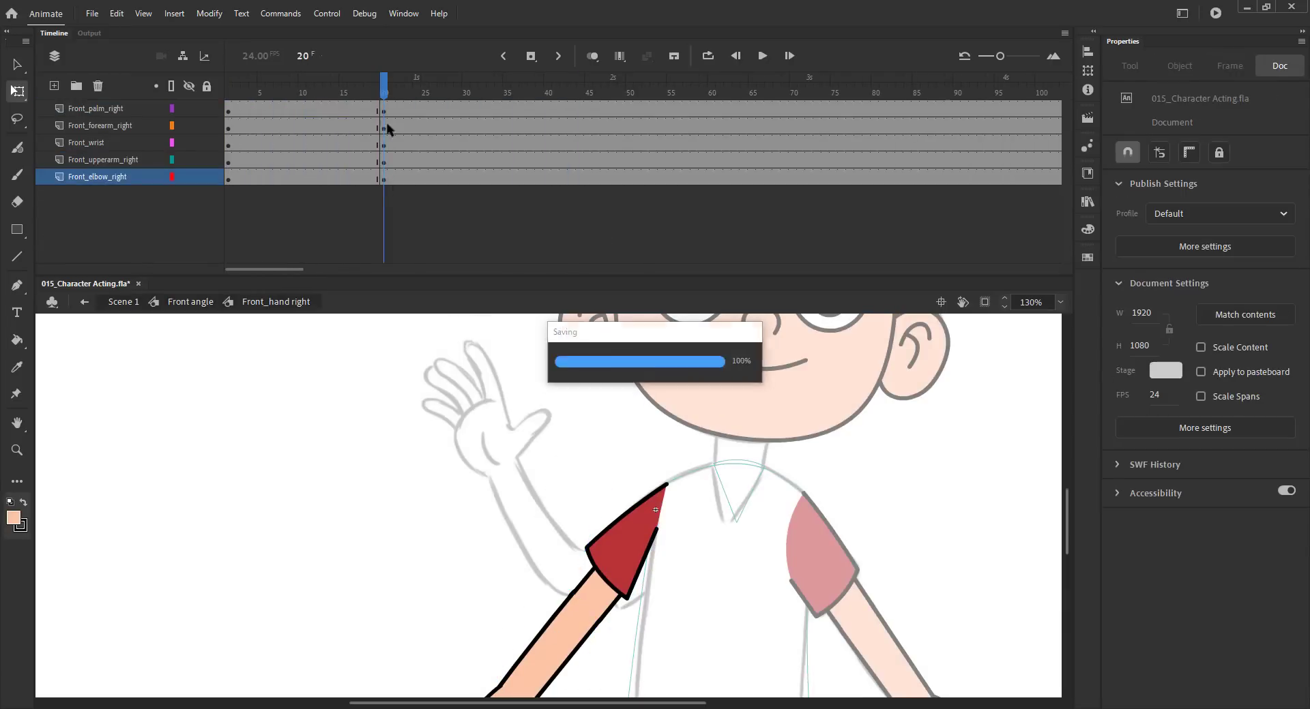
Move the right forearm with its palm and the joint circle away from the sleeve, and save the document.
{"action": "left_click_drag", "start_coordinate": [420, 488], "coordinate": [438, 386]}
{"action": "left_click_drag", "start_coordinate": [471, 542], "coordinate": [264, 500]}
{"action": "left_click_drag", "start_coordinate": [601, 512], "coordinate": [390, 489]}
{"action": "left_click", "coordinate": [477, 491]}
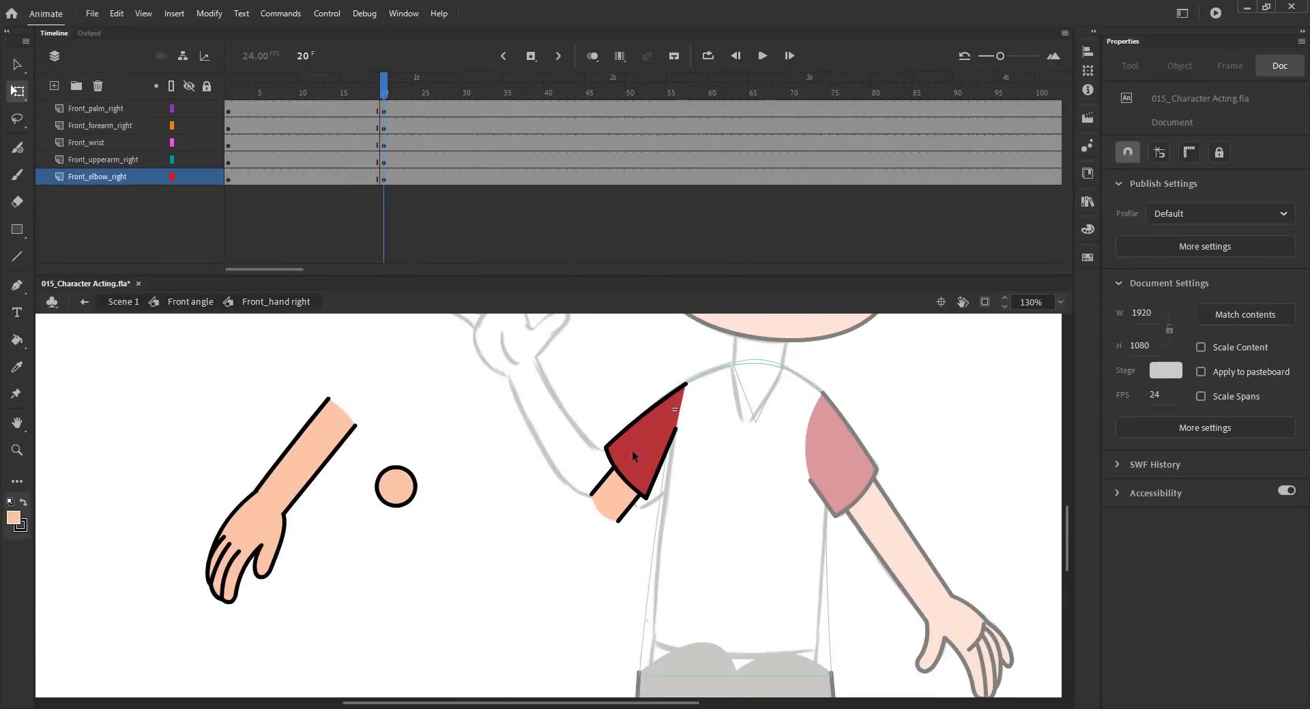
{"action": "key", "text": "ctrl+s"}
Open Front_upperarm right, extend both layers with frames and add keyframes at frame 20.
{"action": "left_click_drag", "start_coordinate": [623, 429], "coordinate": [594, 485]}
{"action": "double_click", "coordinate": [642, 502]}
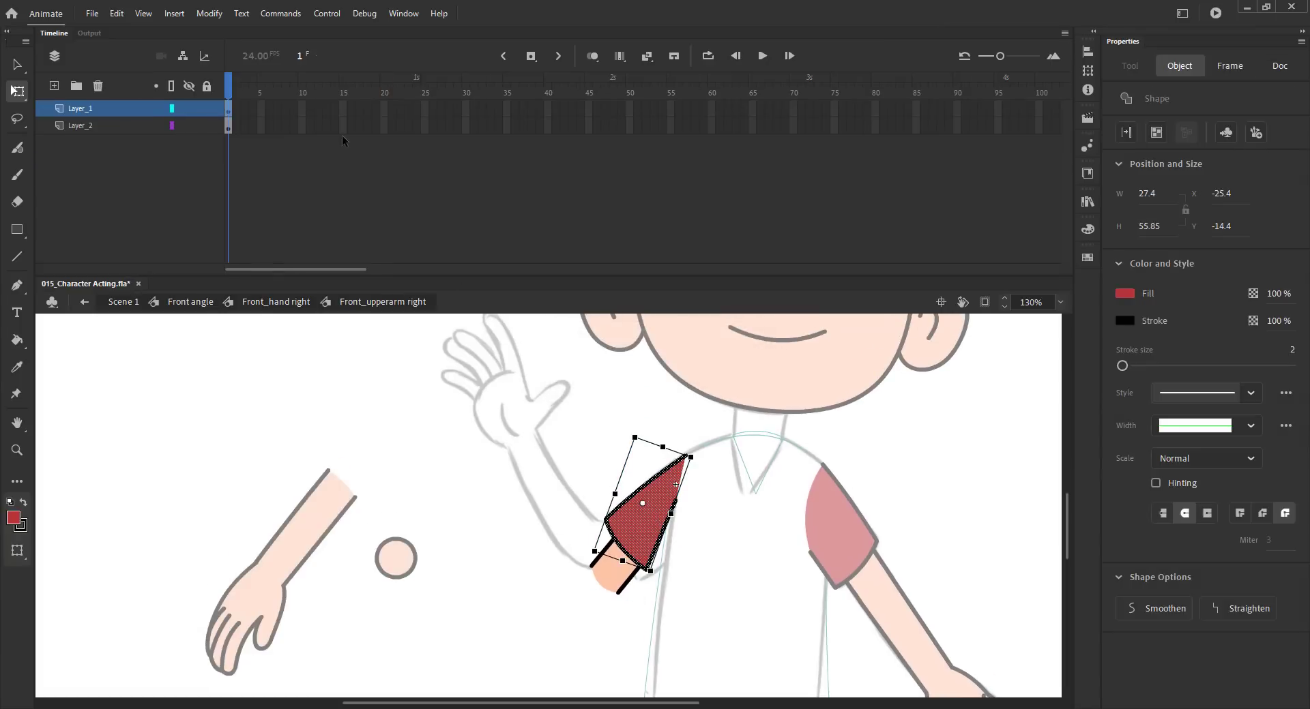
{"action": "left_click_drag", "start_coordinate": [260, 108], "coordinate": [616, 192]}
{"action": "key", "text": "F5"}
{"action": "key", "text": "F5"}
{"action": "key", "text": "F5"}
{"action": "key", "text": "F5"}
{"action": "key", "text": "F5"}
{"action": "key", "text": "F5"}
{"action": "key", "text": "F5"}
{"action": "key", "text": "F5"}
{"action": "key", "text": "F5"}
{"action": "key", "text": "F5"}
{"action": "left_click", "coordinate": [383, 87]}
{"action": "left_click_drag", "start_coordinate": [383, 144], "coordinate": [383, 106]}
{"action": "key", "text": "F6"}
Save the document and move the skin-colored upper arm piece out from under the red sleeve.
{"action": "left_click", "coordinate": [559, 484]}
{"action": "key", "text": "ctrl+s"}
{"action": "double_click", "coordinate": [607, 571]}
{"action": "left_click_drag", "start_coordinate": [614, 569], "coordinate": [477, 614]}
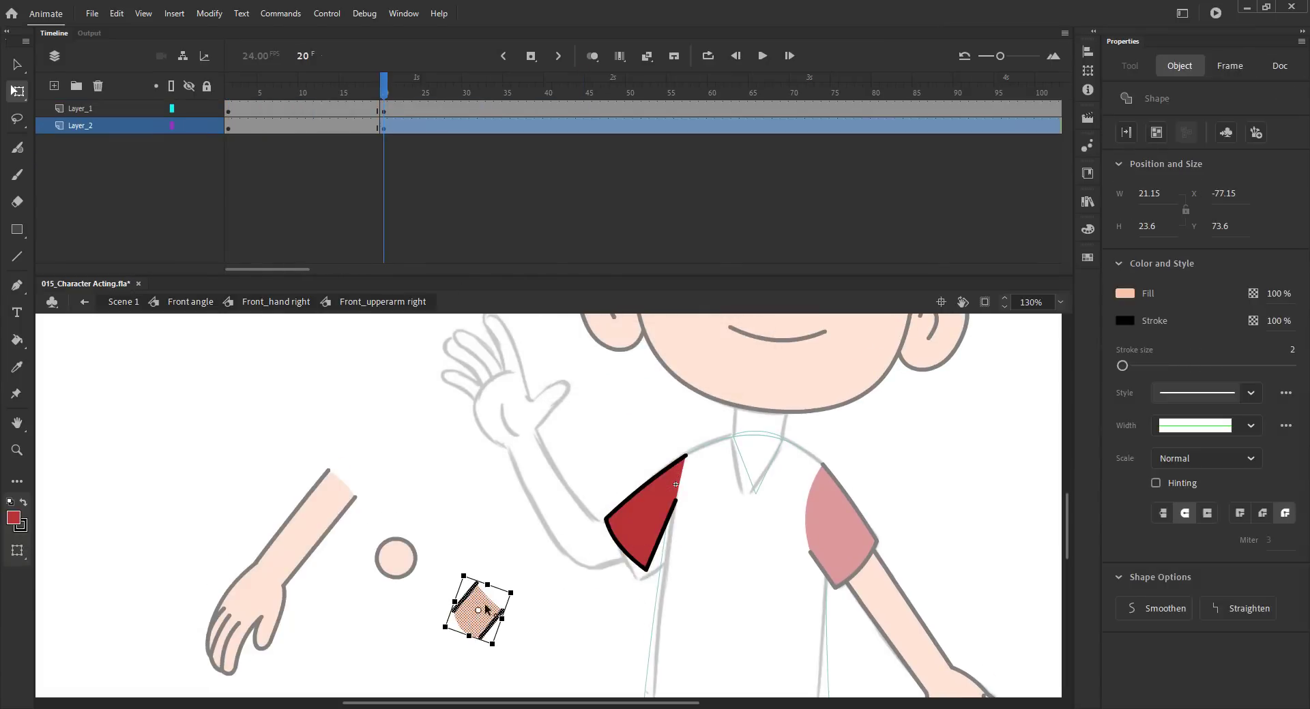
Straighten the red sleeve's outline and reshape its corners and edges to match the sketched sleeve, saving the document.
{"action": "left_click", "coordinate": [546, 583]}
{"action": "left_click", "coordinate": [653, 527]}
{"action": "left_click", "coordinate": [597, 457]}
{"action": "key", "text": "v"}
{"action": "left_click_drag", "start_coordinate": [584, 418], "coordinate": [636, 580]}
{"action": "left_click", "coordinate": [1241, 609]}
{"action": "left_click", "coordinate": [677, 529]}
{"action": "left_click_drag", "start_coordinate": [605, 520], "coordinate": [616, 544]}
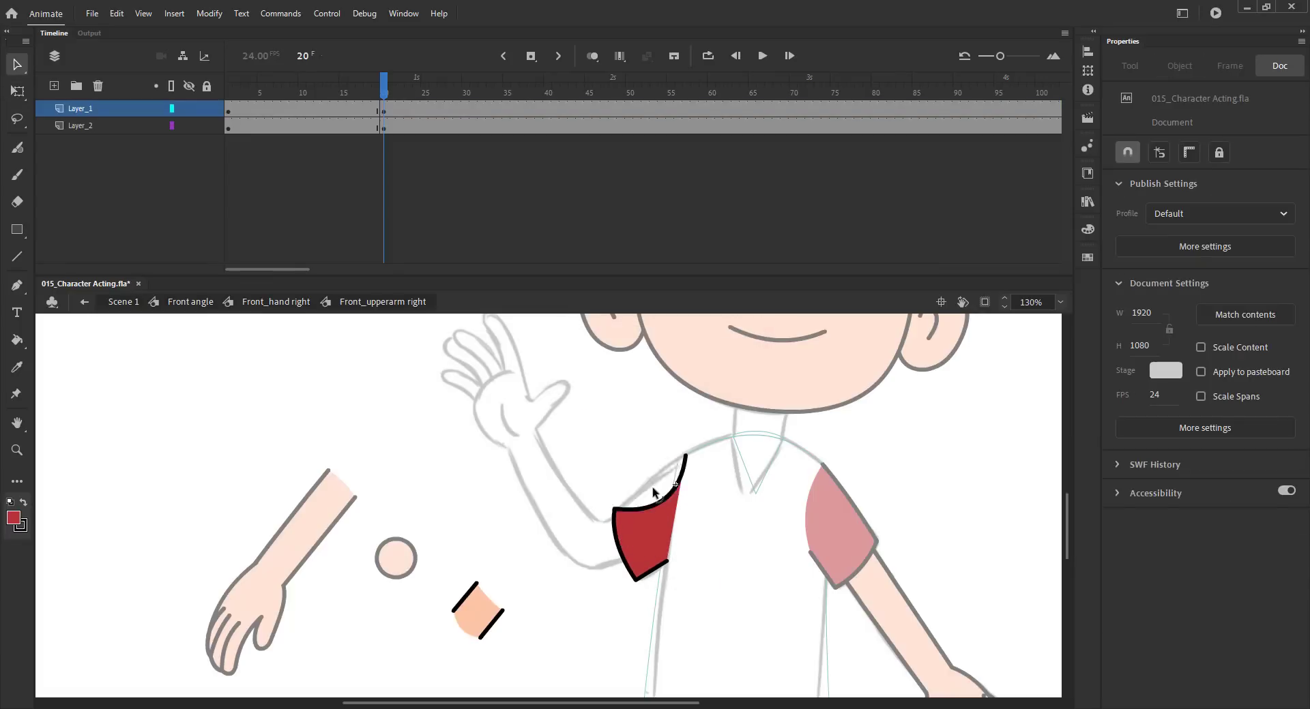
{"action": "key", "text": "ctrl+s"}
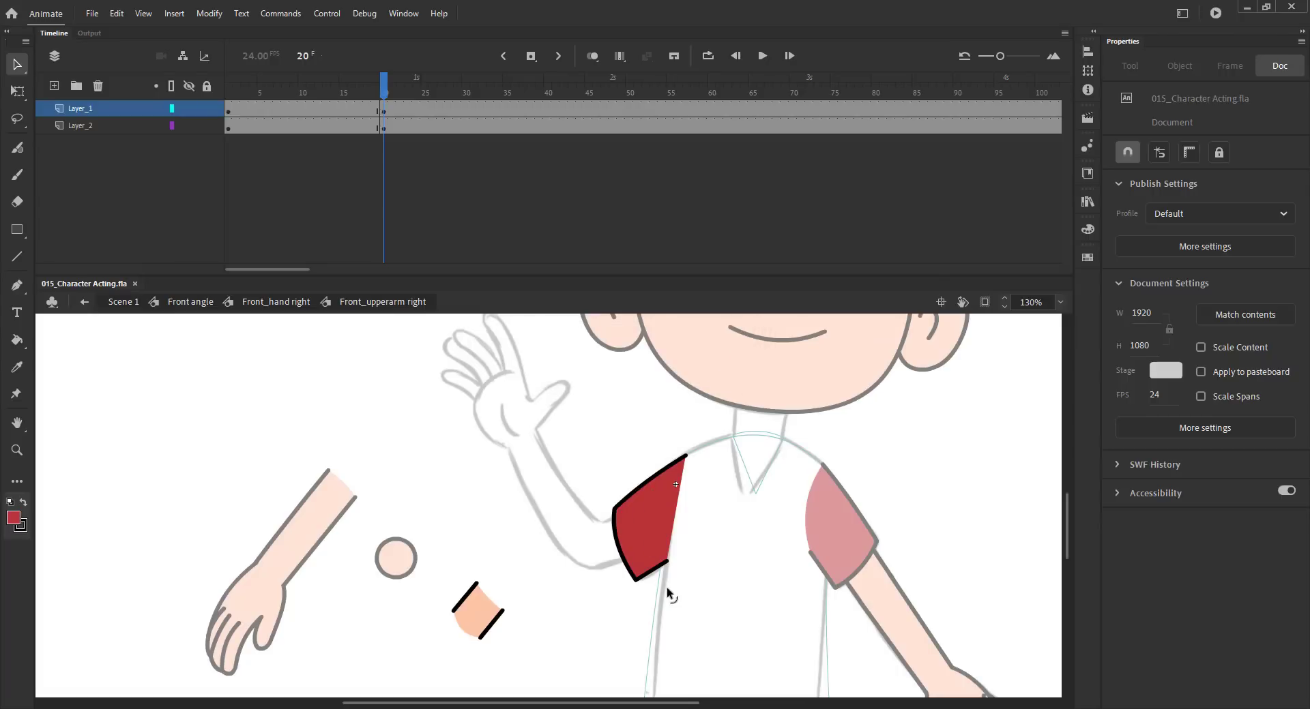
{"action": "key", "text": "ctrl+s"}
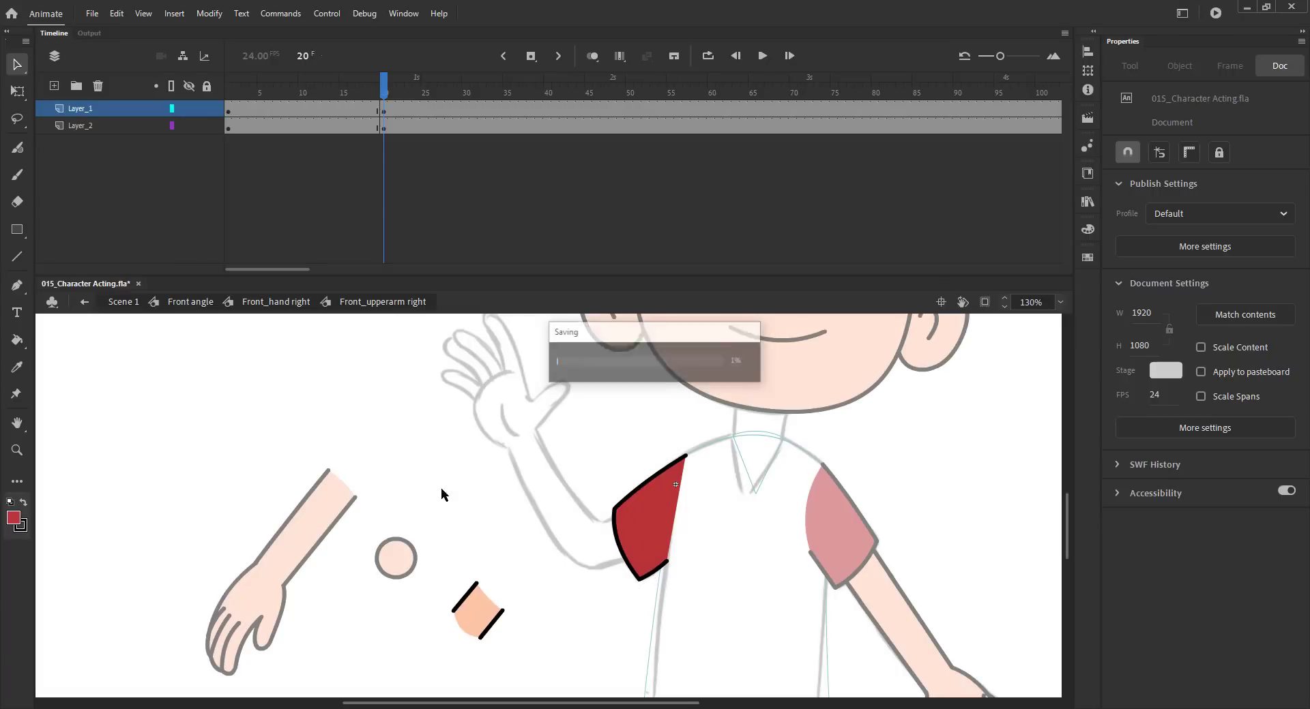
Show the sleeve layer as an outline, move the skin-colored upper arm piece to the sleeve opening and rotate it along the sketch.
{"action": "double_click", "coordinate": [468, 619]}
{"action": "left_click", "coordinate": [172, 108]}
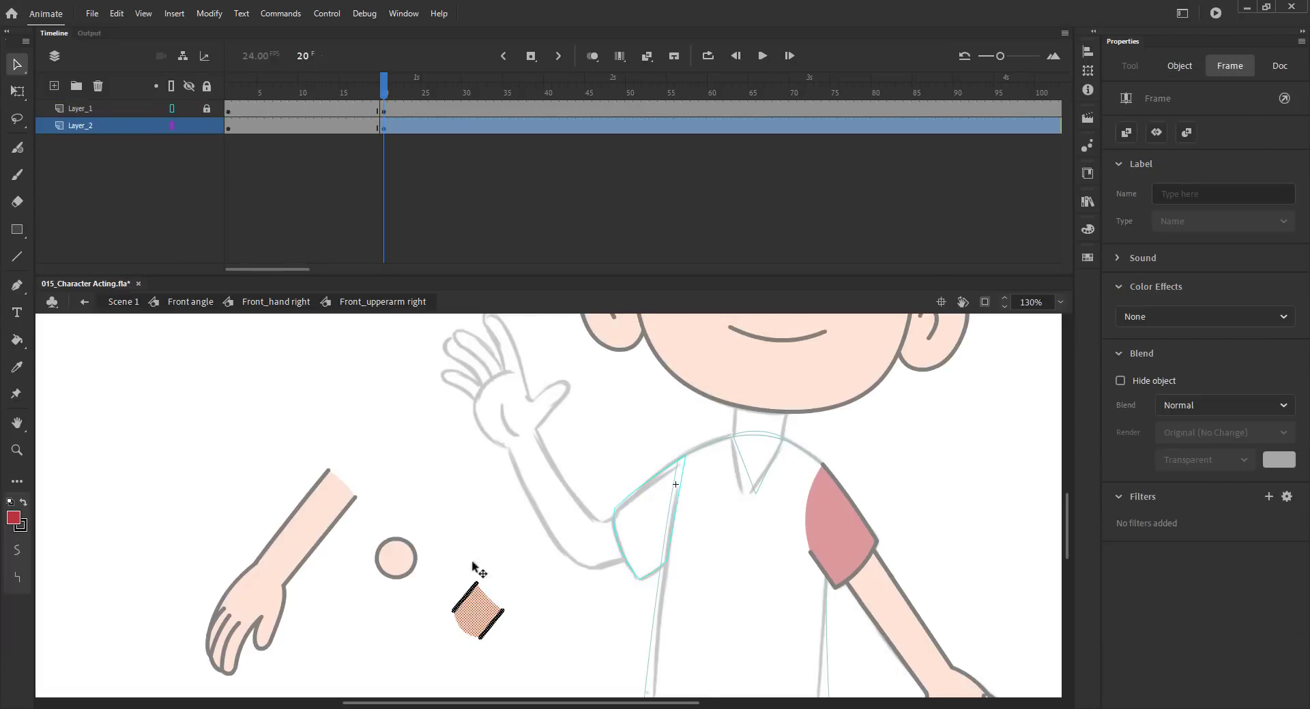
{"action": "left_click_drag", "start_coordinate": [474, 614], "coordinate": [573, 551]}
{"action": "key", "text": "q"}
{"action": "left_click", "coordinate": [976, 389]}
{"action": "left_click_drag", "start_coordinate": [574, 503], "coordinate": [656, 585]}
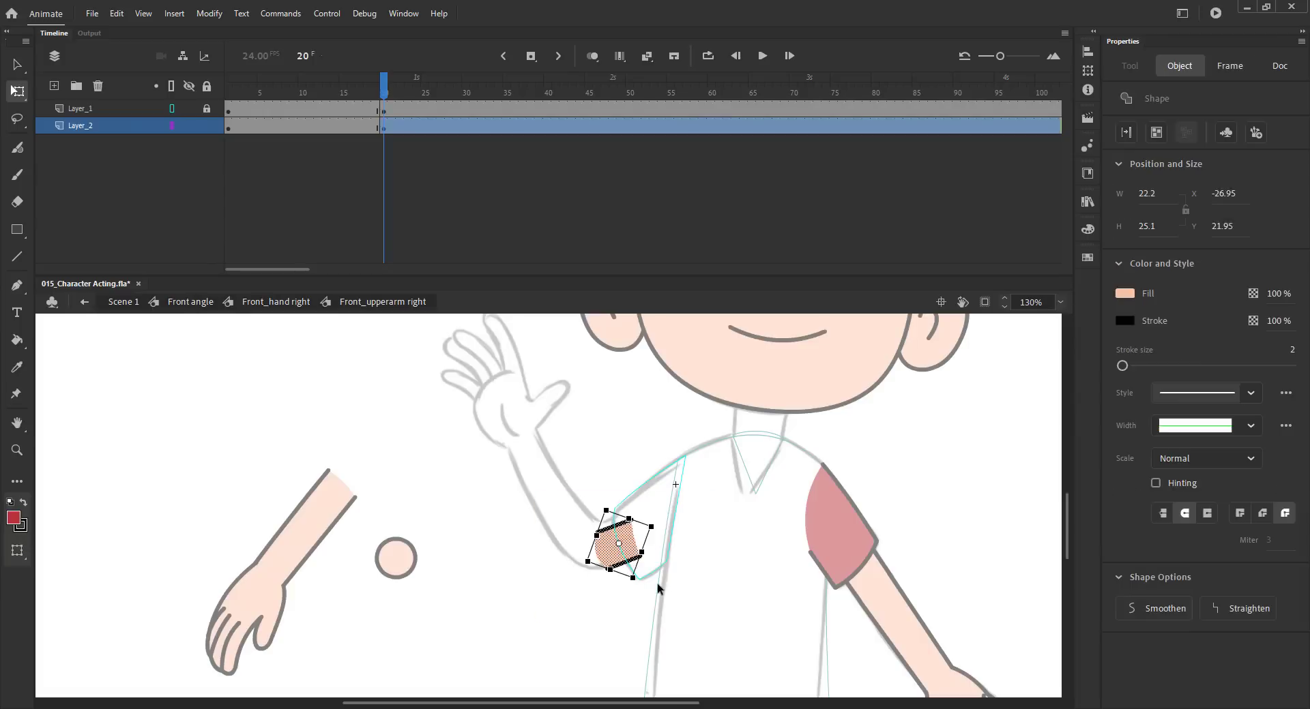
{"action": "key", "text": "Up"}
{"action": "key", "text": "shift+Left"}
{"action": "key", "text": "shift+Up"}
{"action": "key", "text": "shift+Left"}
Pull the outer corners and lower edge of the upper arm piece onto the sketched arm lines.
{"action": "key", "text": "z"}
{"action": "left_click_drag", "start_coordinate": [503, 473], "coordinate": [707, 620]}
{"action": "key", "text": "v"}
{"action": "left_click_drag", "start_coordinate": [544, 635], "coordinate": [576, 628]}
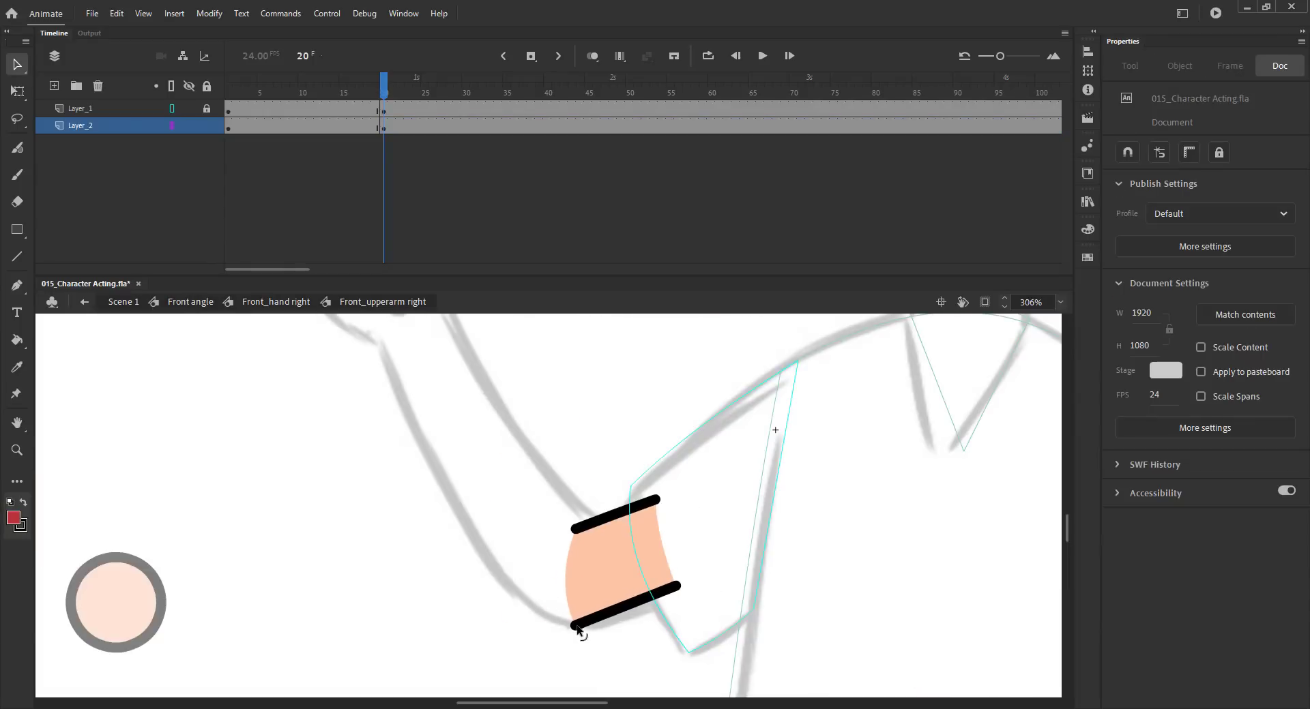
{"action": "left_click_drag", "start_coordinate": [677, 587], "coordinate": [675, 600]}
{"action": "left_click_drag", "start_coordinate": [603, 631], "coordinate": [623, 622]}
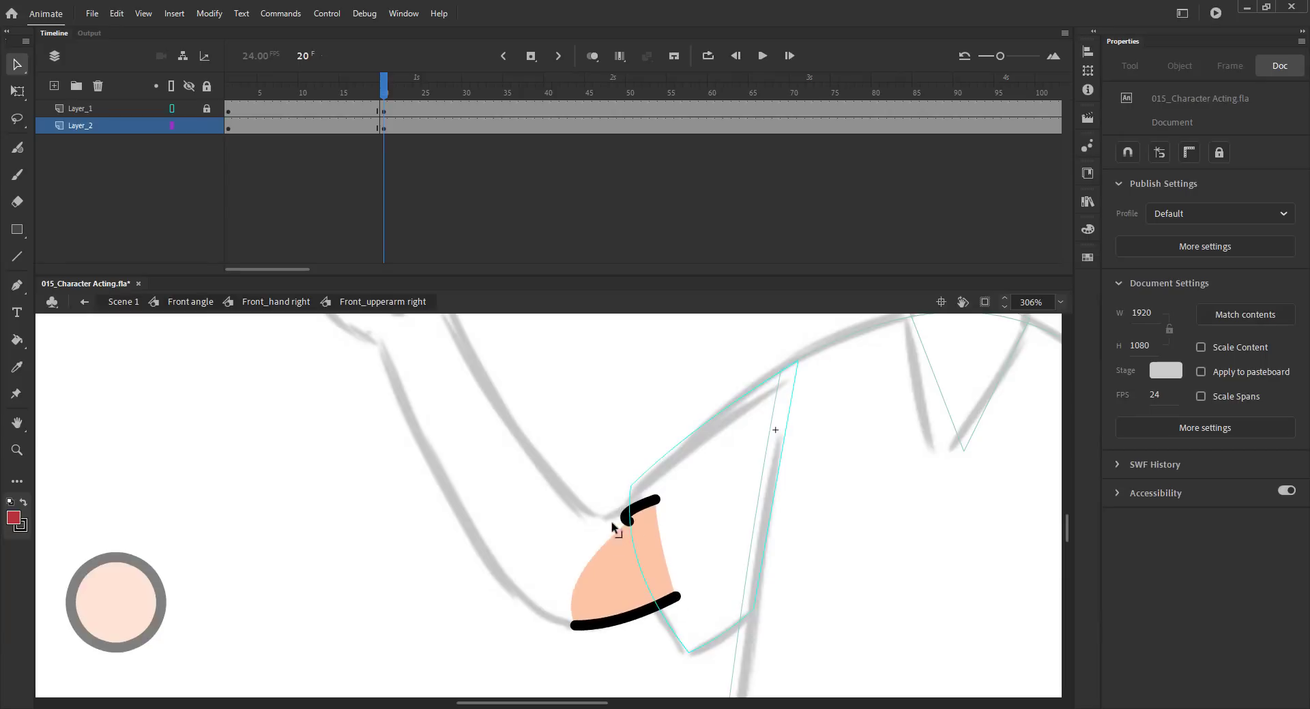
{"action": "left_click_drag", "start_coordinate": [612, 526], "coordinate": [585, 522]}
Straighten the upper arm piece, refit its upper corner, curve both outlines along the sketch, and save the document.
{"action": "key", "text": "ctrl+a"}
{"action": "left_click", "coordinate": [1238, 609]}
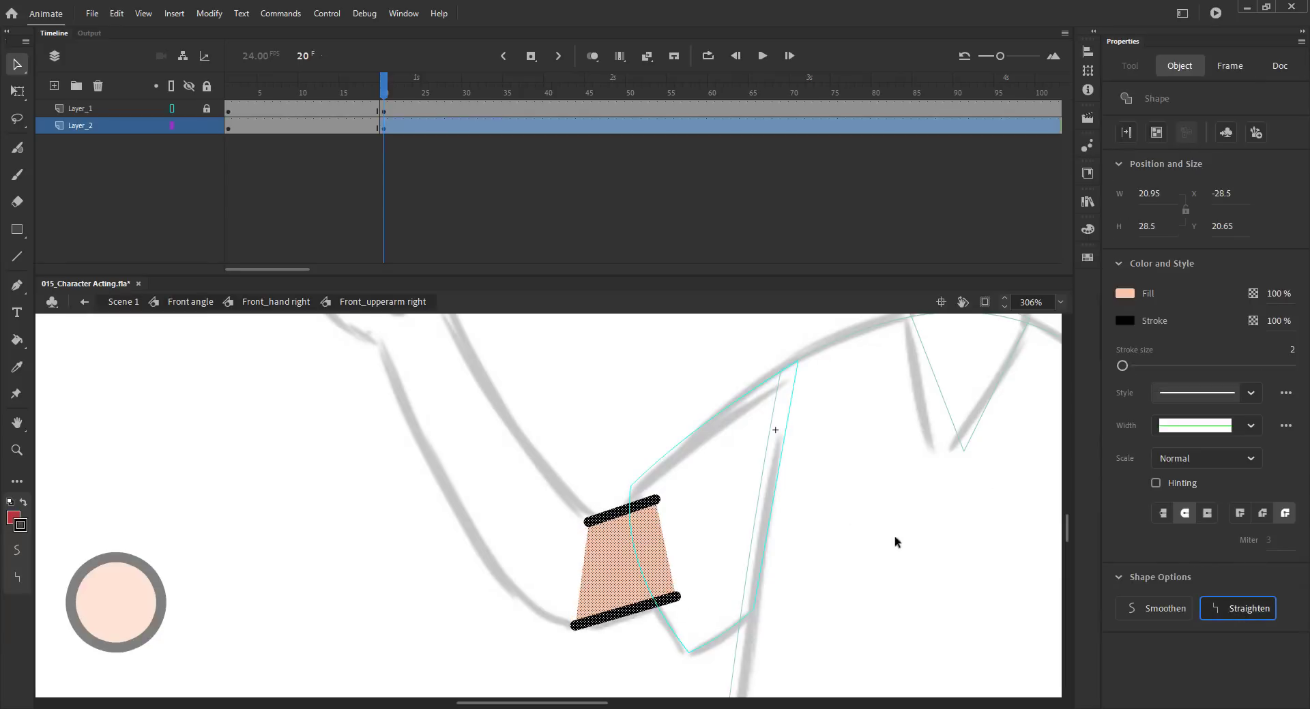
{"action": "left_click", "coordinate": [895, 538]}
{"action": "left_click_drag", "start_coordinate": [656, 500], "coordinate": [648, 489]}
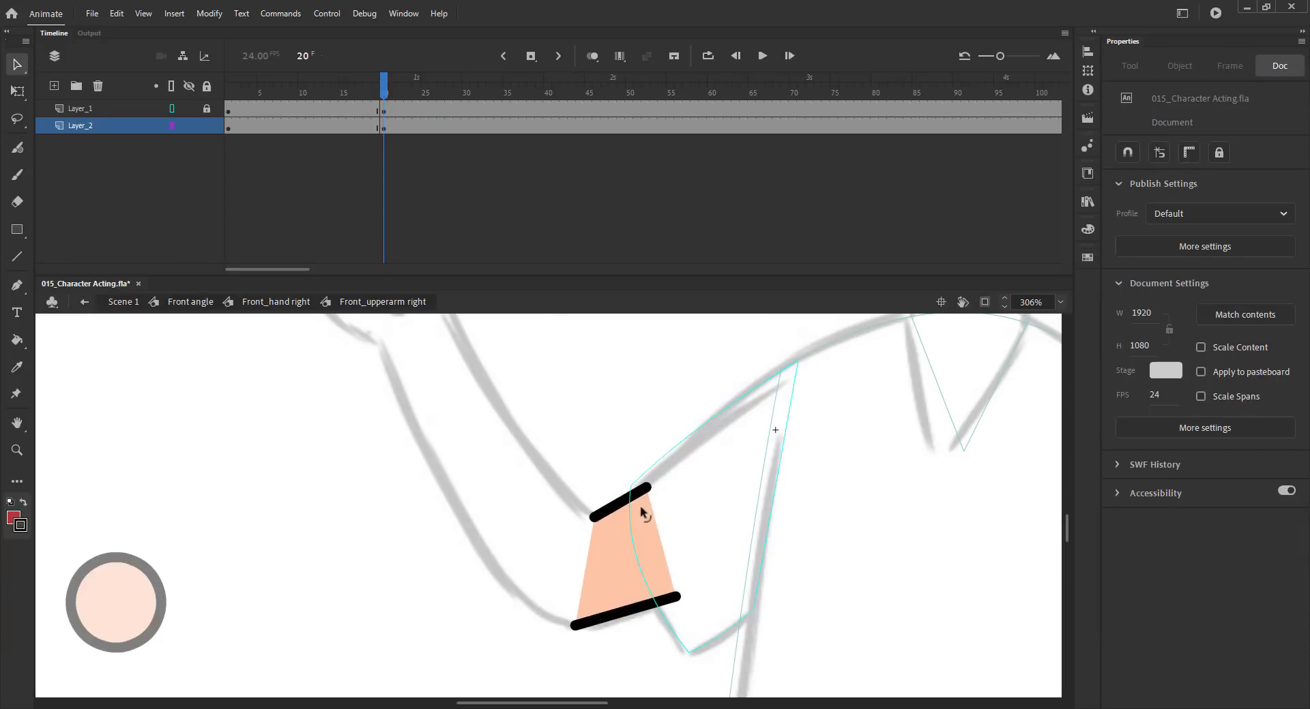
{"action": "left_click_drag", "start_coordinate": [606, 624], "coordinate": [615, 625]}
{"action": "left_click_drag", "start_coordinate": [485, 486], "coordinate": [563, 504]}
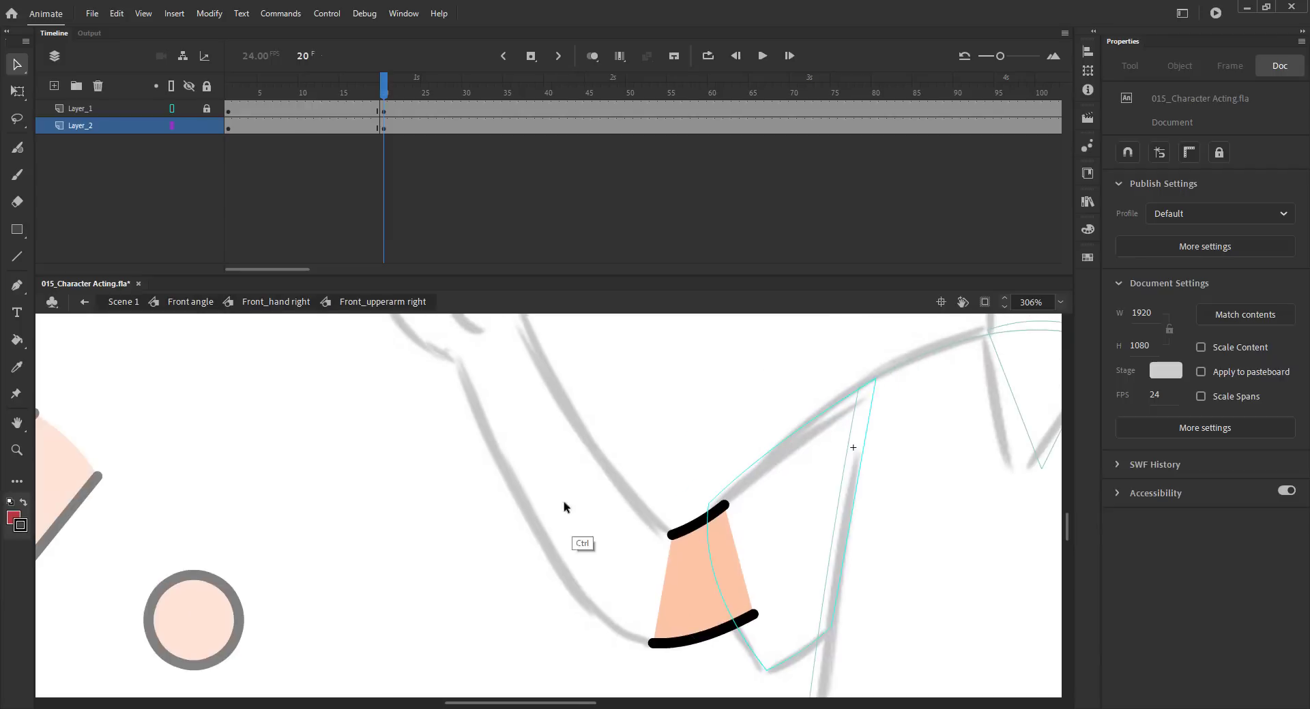
{"action": "key", "text": "ctrl+s"}
Return to Front_hand right, place the elbow circle at the upper arm's open end, and resize the upper arm piece to meet it.
{"action": "left_click", "coordinate": [281, 302]}
{"action": "left_click_drag", "start_coordinate": [192, 626], "coordinate": [646, 601]}
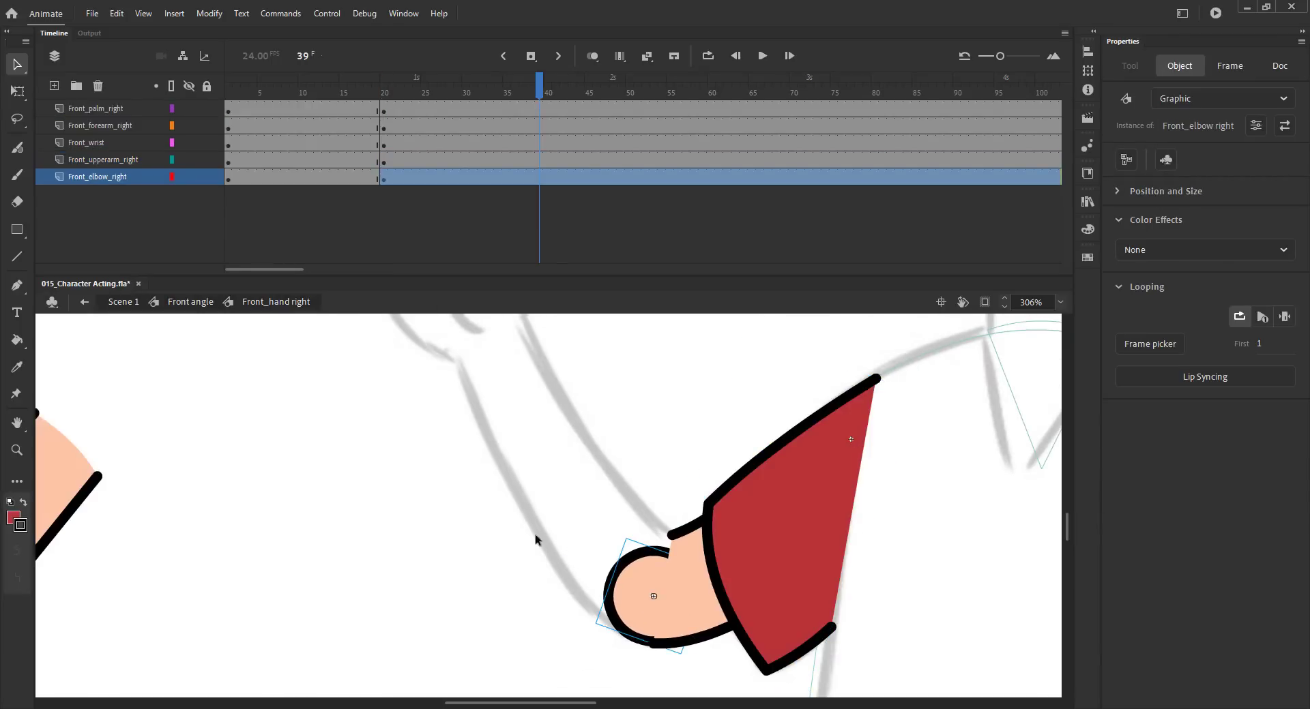
{"action": "double_click", "coordinate": [689, 560]}
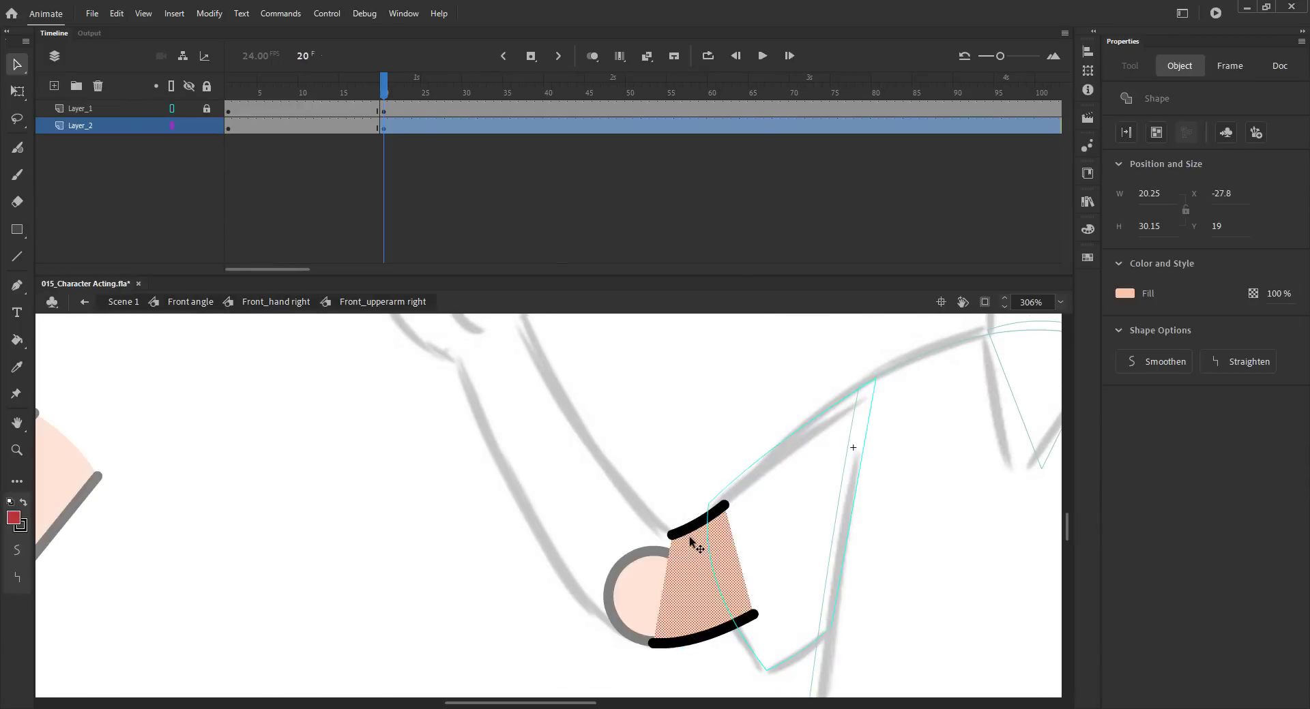
{"action": "double_click", "coordinate": [690, 542]}
{"action": "key", "text": "q"}
{"action": "left_click_drag", "start_coordinate": [732, 526], "coordinate": [706, 506]}
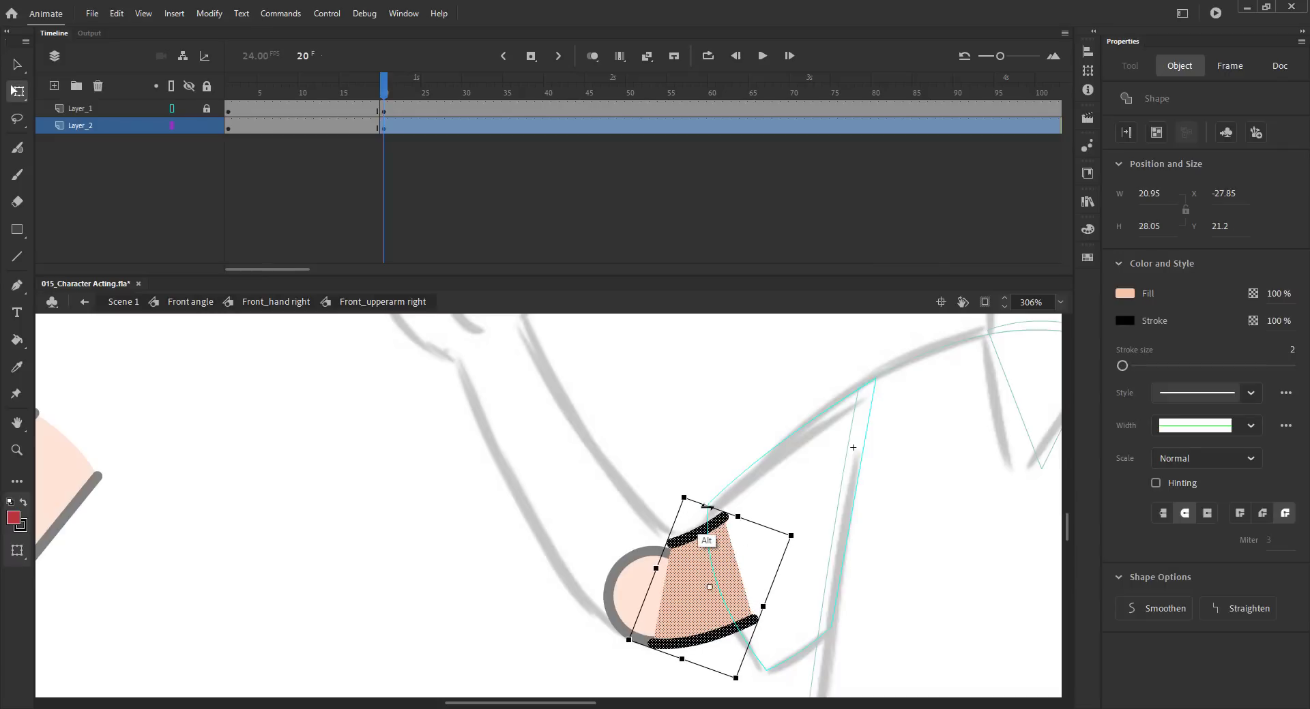
{"action": "left_click", "coordinate": [272, 302]}
{"action": "left_click", "coordinate": [299, 396]}
{"action": "left_click_drag", "start_coordinate": [423, 520], "coordinate": [562, 515]}
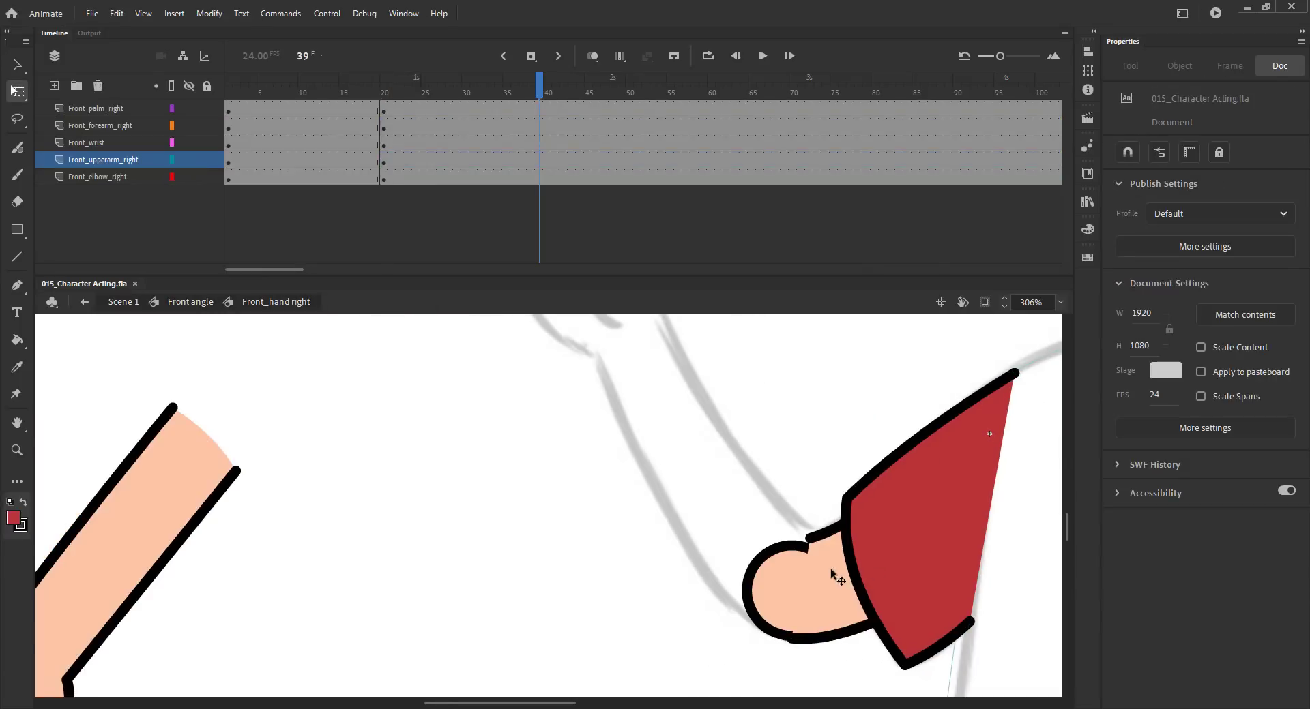
Refine the upper arm piece's size, nudge it up and right, and align the elbow circle with it in Front_hand right.
{"action": "double_click", "coordinate": [836, 576]}
{"action": "left_click_drag", "start_coordinate": [940, 520], "coordinate": [944, 522]}
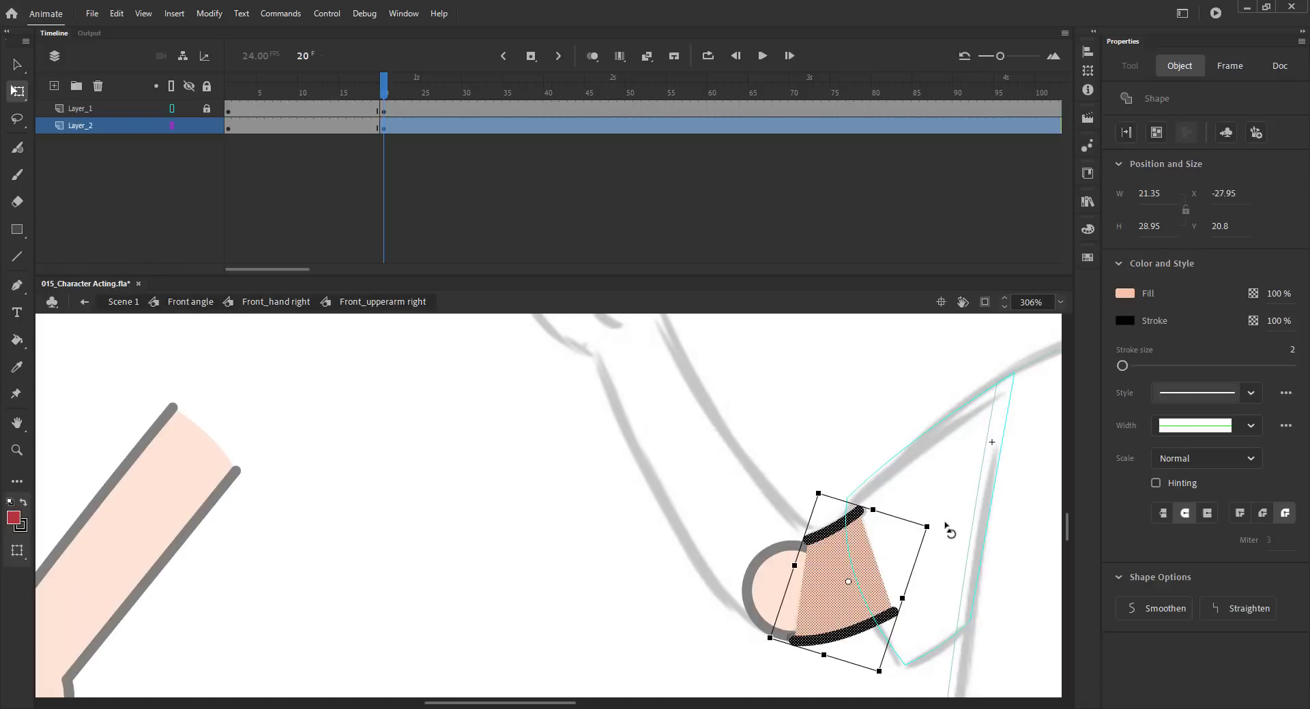
{"action": "key", "text": "Up"}
{"action": "key", "text": "Up"}
{"action": "key", "text": "Up"}
{"action": "key", "text": "Up"}
{"action": "key", "text": "Up"}
{"action": "key", "text": "Right"}
{"action": "key", "text": "Right"}
{"action": "key", "text": "Right"}
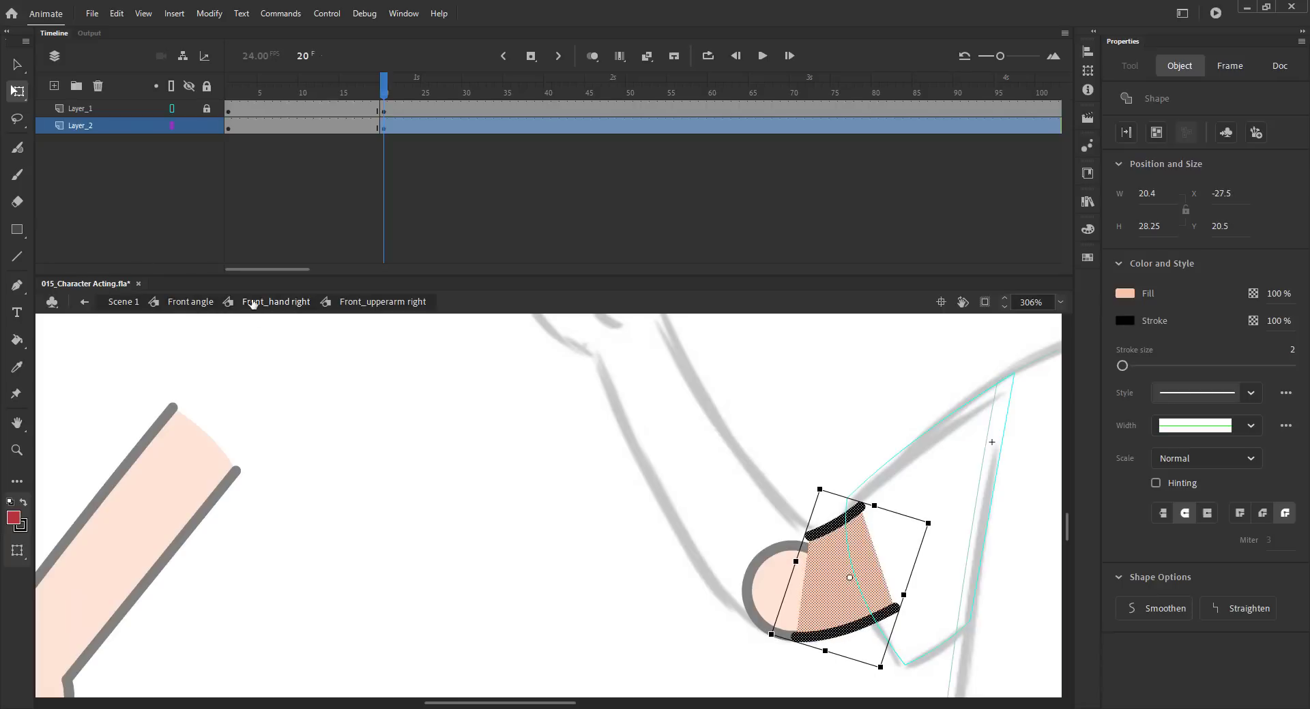
{"action": "left_click", "coordinate": [253, 302]}
{"action": "left_click", "coordinate": [739, 582]}
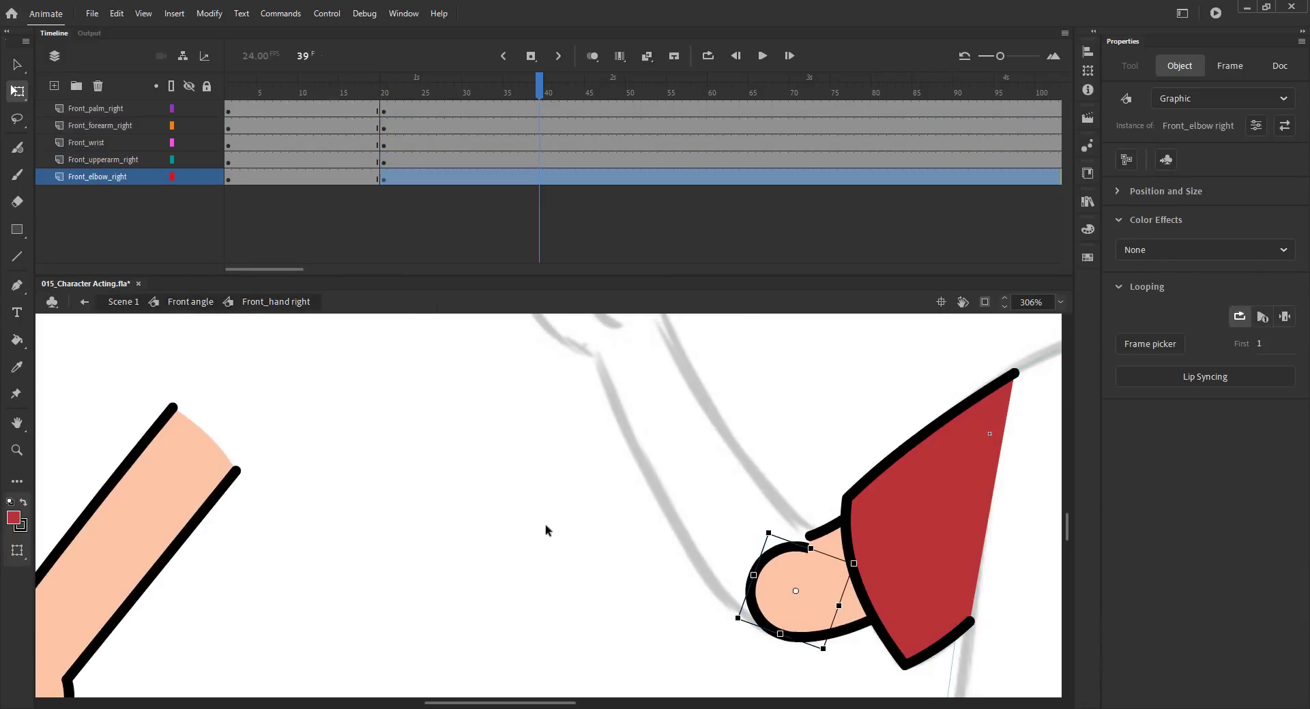
Move the right forearm next to the sketched waving arm and save the document.
{"action": "left_click", "coordinate": [191, 522]}
{"action": "key", "text": "ctrl+minus"}
{"action": "left_click_drag", "start_coordinate": [216, 529], "coordinate": [163, 588]}
{"action": "left_click_drag", "start_coordinate": [321, 567], "coordinate": [553, 519]}
{"action": "left_click", "coordinate": [378, 517]}
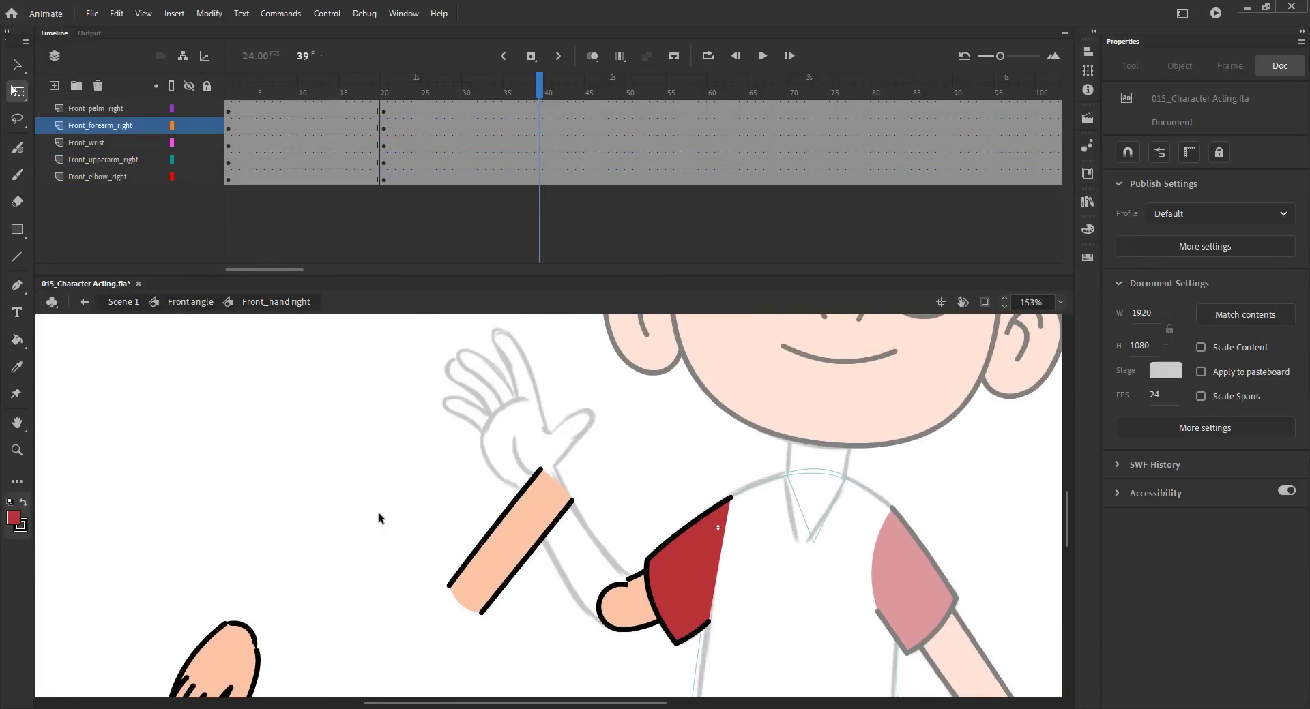
{"action": "key", "text": "ctrl+s"}
Rotate the forearm upward toward the sketched hand and seat its lower end on the elbow.
{"action": "left_click", "coordinate": [469, 609]}
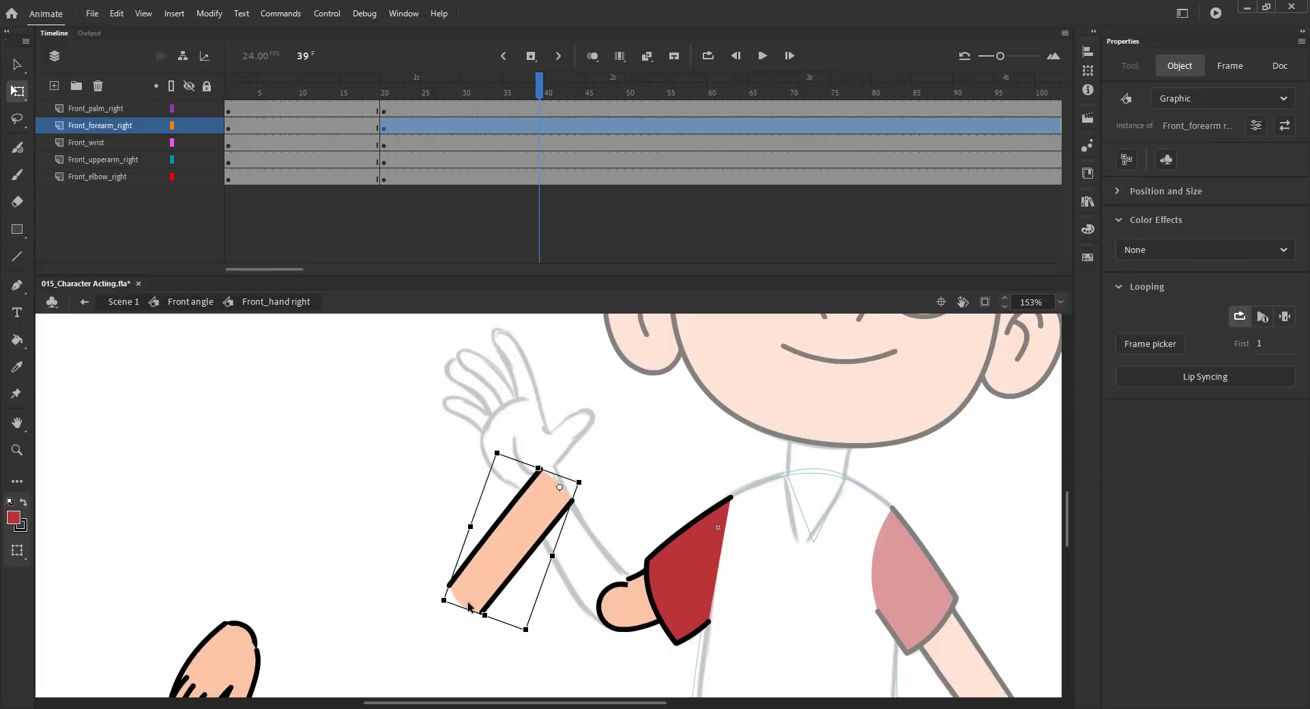
{"action": "mouse_move", "coordinate": [436, 604]}
{"action": "left_mouse_down"}
{"action": "mouse_move", "coordinate": [526, 385]}
{"action": "mouse_move", "coordinate": [637, 430]}
{"action": "mouse_move", "coordinate": [543, 415]}
{"action": "left_mouse_up"}
{"action": "mouse_move", "coordinate": [542, 417]}
{"action": "left_mouse_down"}
{"action": "mouse_move", "coordinate": [564, 528]}
{"action": "mouse_move", "coordinate": [567, 516]}
{"action": "mouse_move", "coordinate": [580, 540]}
{"action": "left_mouse_up"}
{"action": "key", "text": "ctrl+s"}
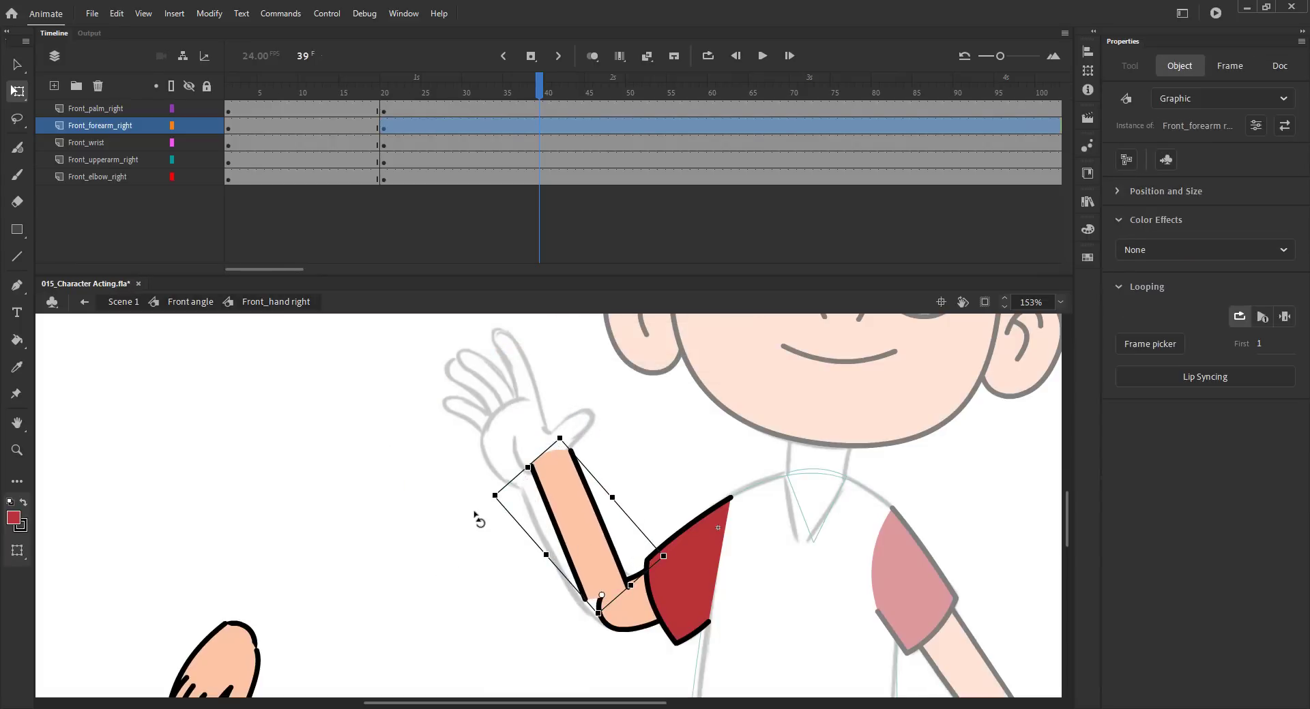
{"action": "left_click_drag", "start_coordinate": [476, 515], "coordinate": [448, 567]}
{"action": "left_click_drag", "start_coordinate": [563, 559], "coordinate": [579, 574]}
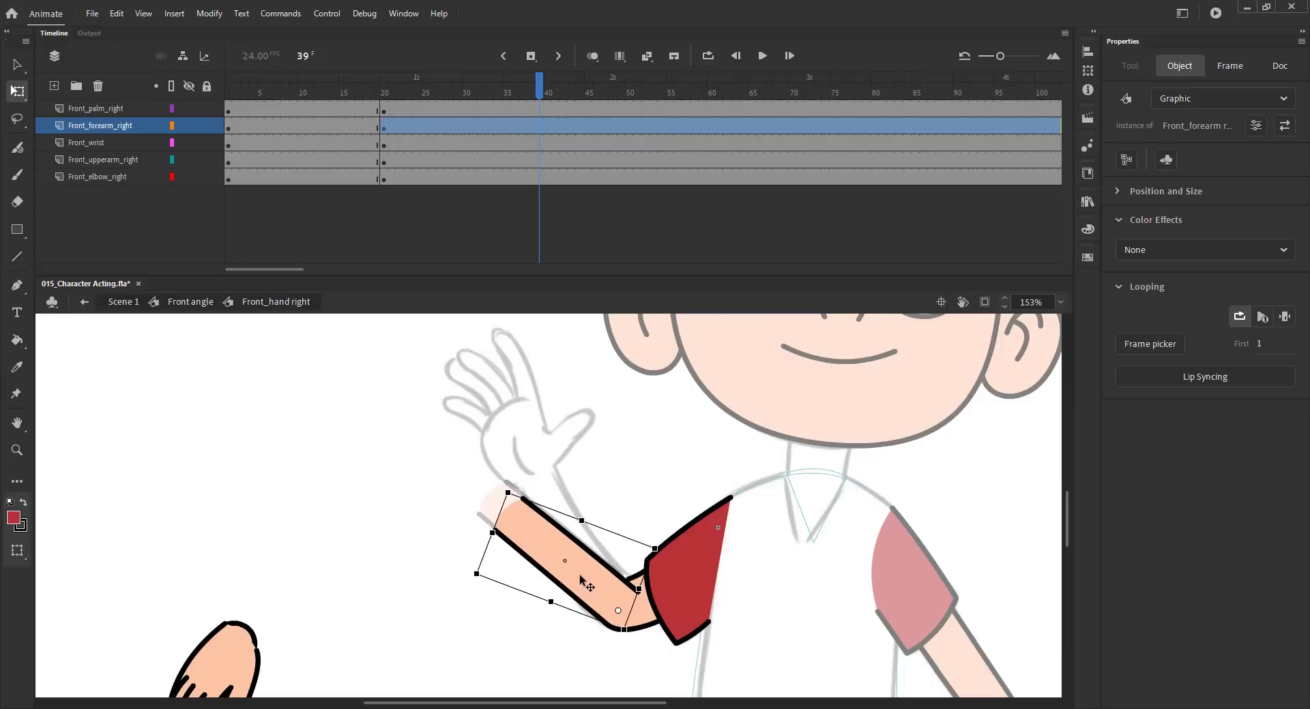
Open Front_forearm right, extend its layer with frames, add a keyframe at frame 20, and save the document.
{"action": "double_click", "coordinate": [551, 548]}
{"action": "left_click_drag", "start_coordinate": [284, 109], "coordinate": [727, 113]}
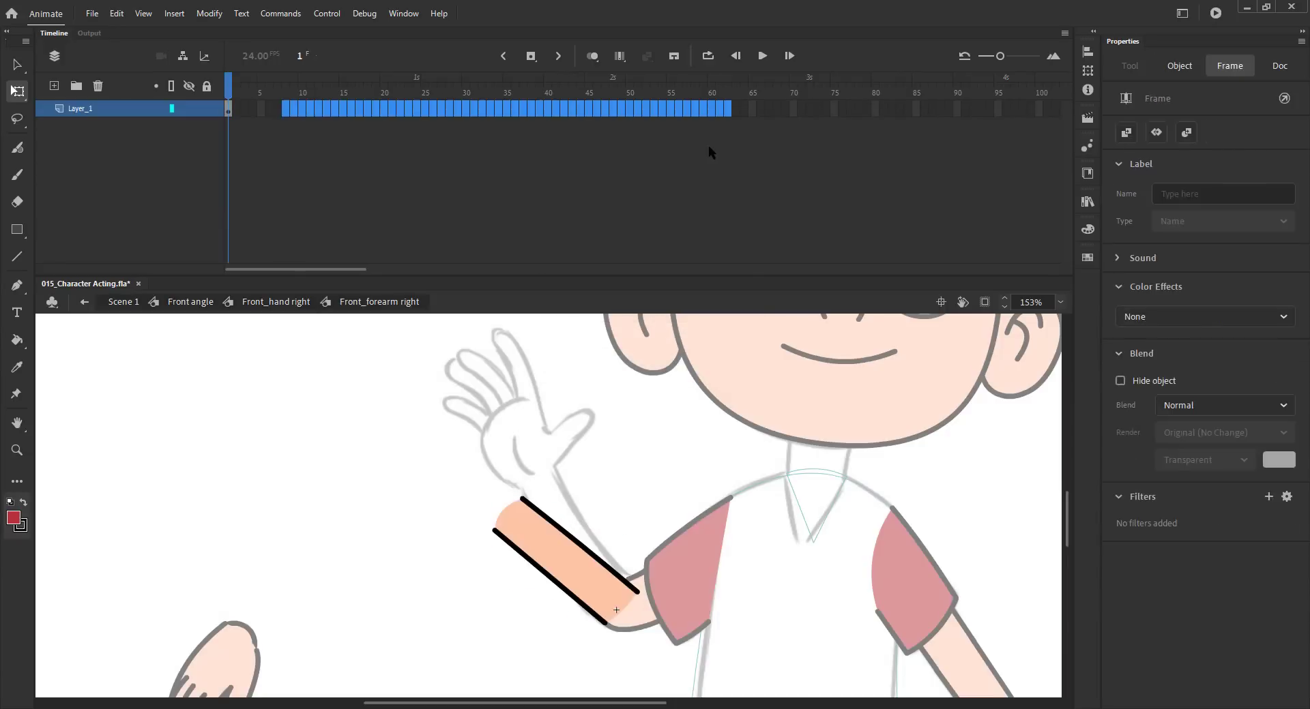
{"action": "key", "text": "F5"}
{"action": "left_click", "coordinate": [382, 109]}
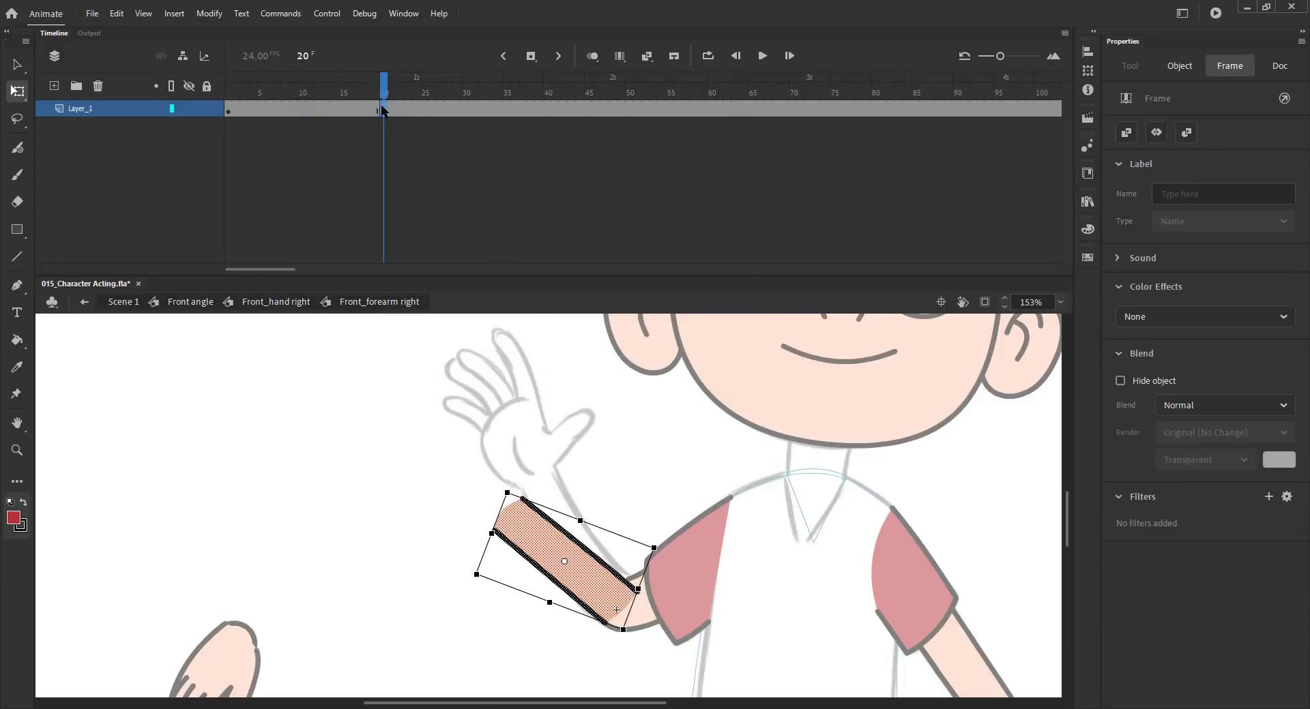
{"action": "key", "text": "ctrl+s"}
Straighten the forearm shape and move the upper ends of both outlines to the sketched wrist.
{"action": "key", "text": "z"}
{"action": "left_click_drag", "start_coordinate": [430, 431], "coordinate": [657, 646]}
{"action": "left_click_drag", "start_coordinate": [669, 519], "coordinate": [676, 546]}
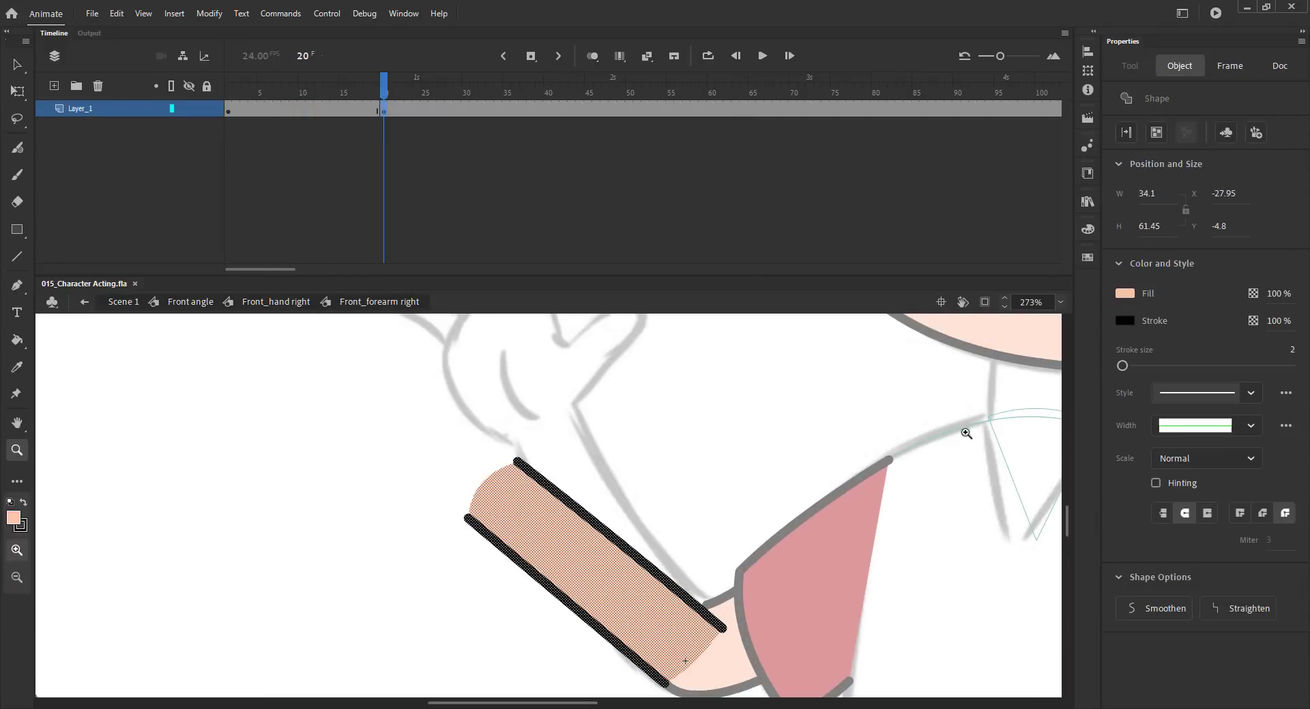
{"action": "left_click", "coordinate": [1249, 609]}
{"action": "key", "text": "v"}
{"action": "left_click", "coordinate": [687, 503]}
{"action": "left_click_drag", "start_coordinate": [518, 462], "coordinate": [574, 415]}
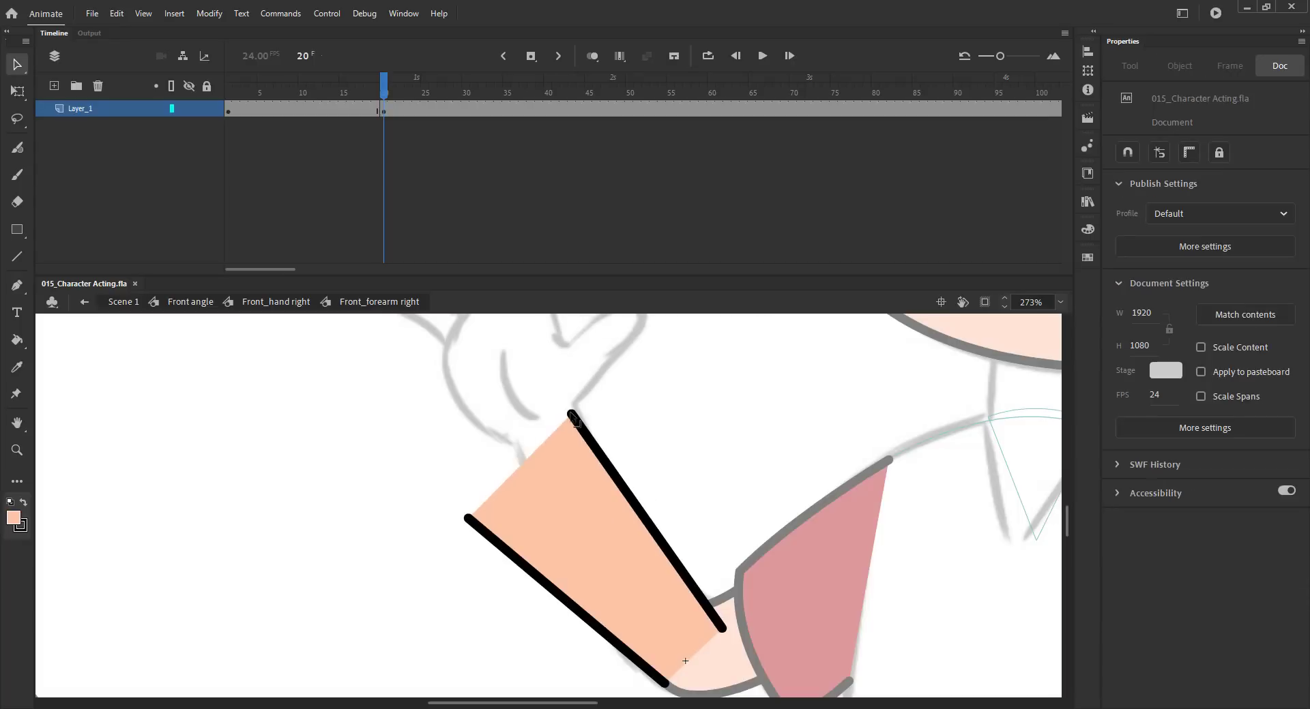
{"action": "left_click_drag", "start_coordinate": [468, 518], "coordinate": [515, 441]}
Curve both forearm outlines along the sketch, join the inner line to the upper arm, and round the elbow-side fill edge.
{"action": "scroll", "coordinate": [553, 543], "scroll_direction": "down", "scroll_amount": 2}
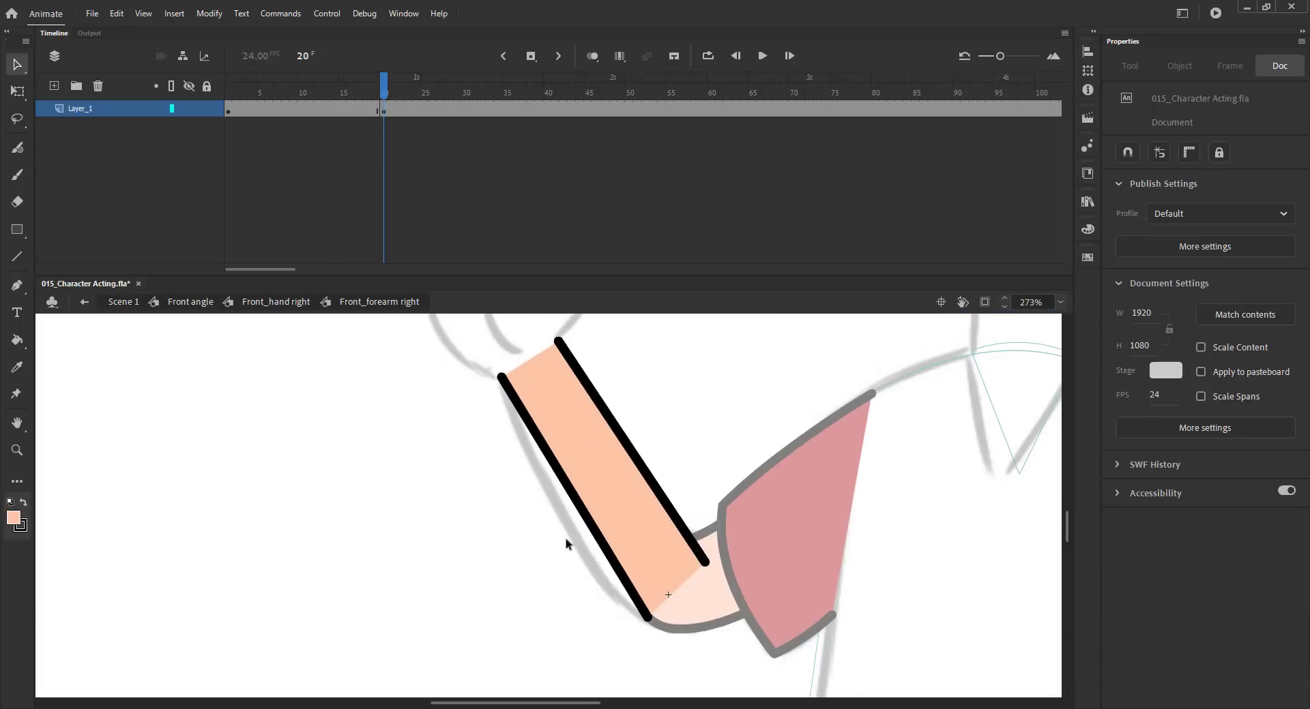
{"action": "left_click_drag", "start_coordinate": [610, 568], "coordinate": [599, 578]}
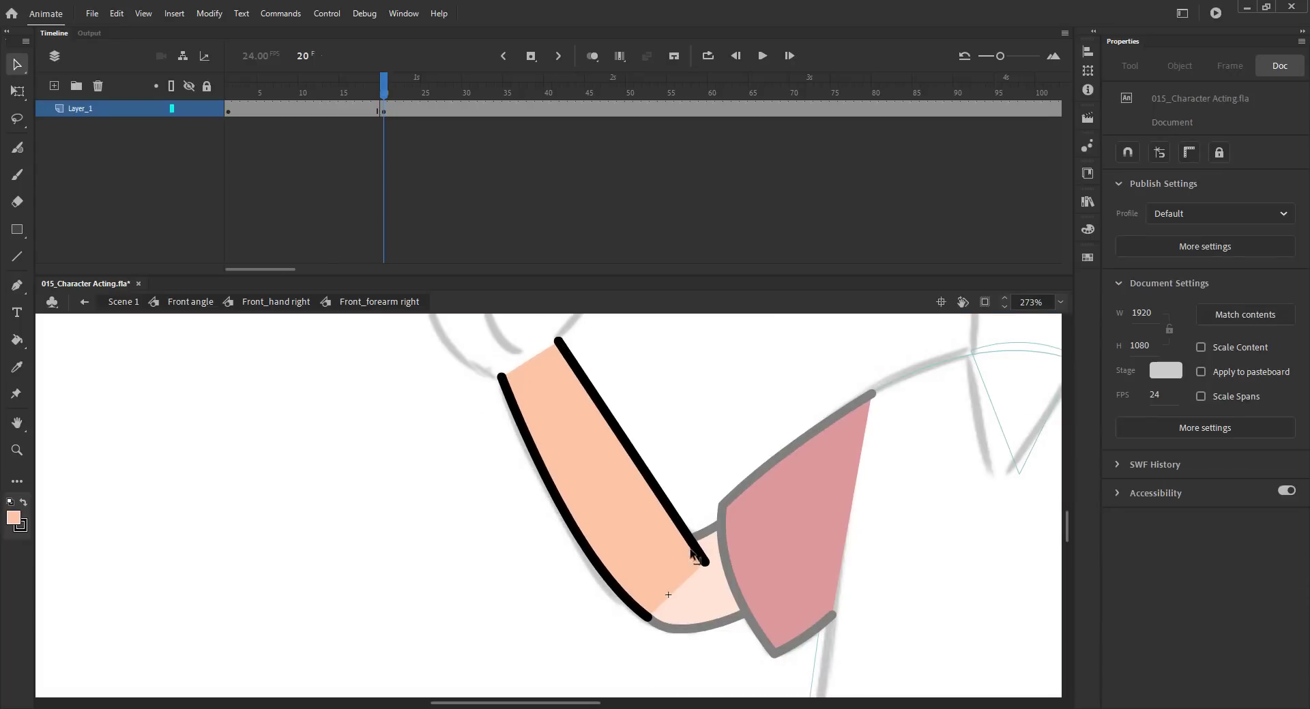
{"action": "left_click_drag", "start_coordinate": [690, 551], "coordinate": [691, 538]}
{"action": "left_click_drag", "start_coordinate": [646, 470], "coordinate": [637, 480]}
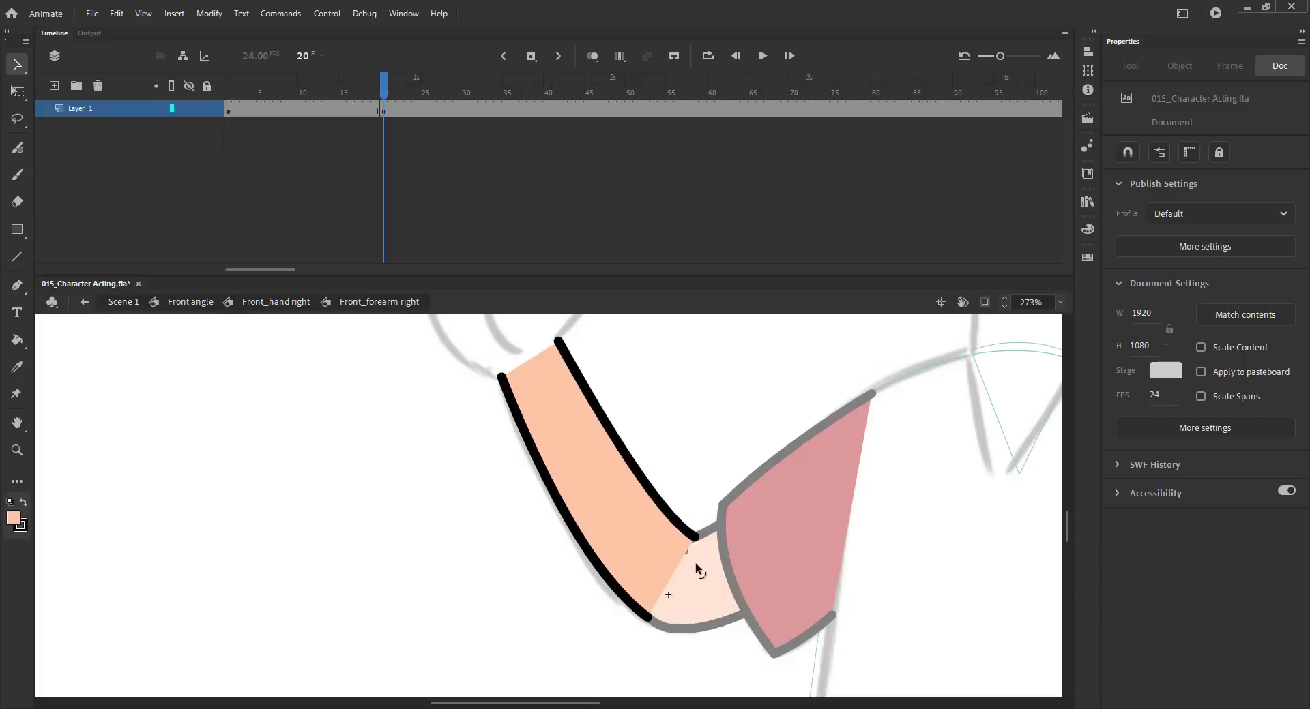
{"action": "left_click_drag", "start_coordinate": [692, 570], "coordinate": [693, 573]}
{"action": "mouse_move", "coordinate": [694, 537]}
{"action": "left_mouse_down"}
{"action": "mouse_move", "coordinate": [681, 548]}
{"action": "mouse_move", "coordinate": [690, 542]}
{"action": "left_mouse_up"}
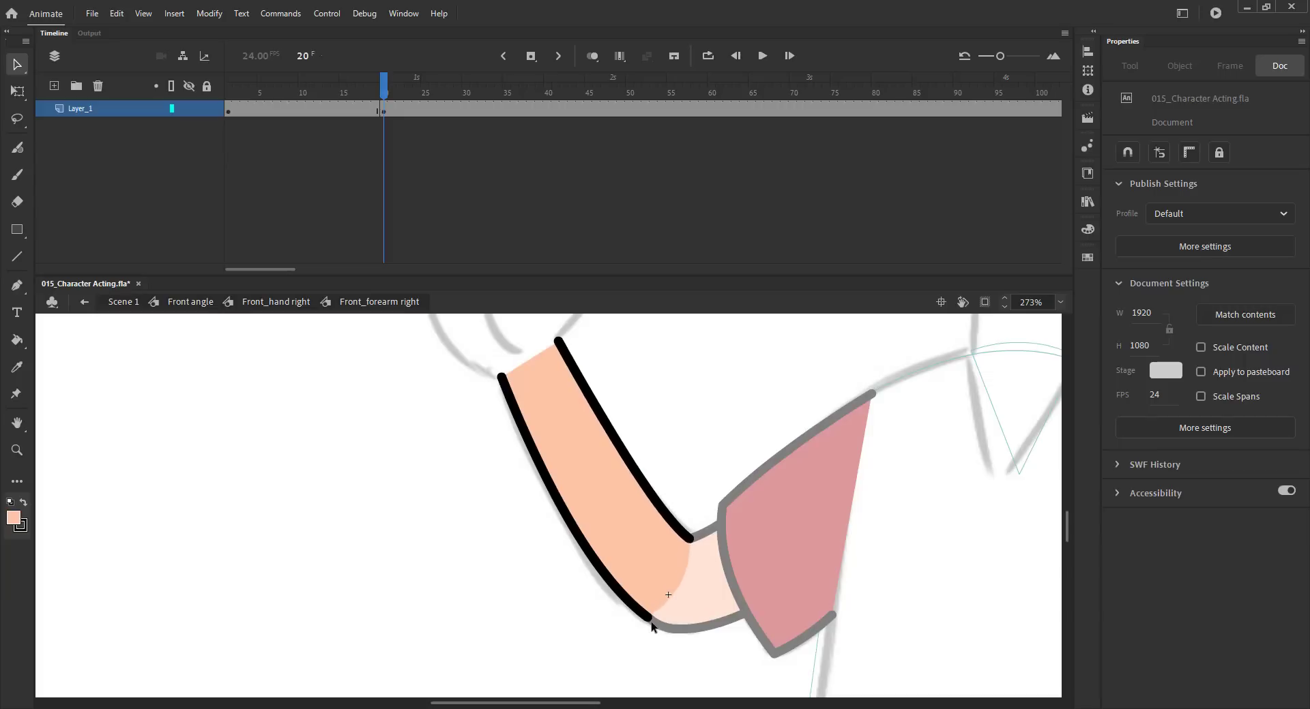
Return to Front_hand right, save, and place the wrist circle on the forearm's upper end, adjusting its size and position.
{"action": "double_click", "coordinate": [315, 395]}
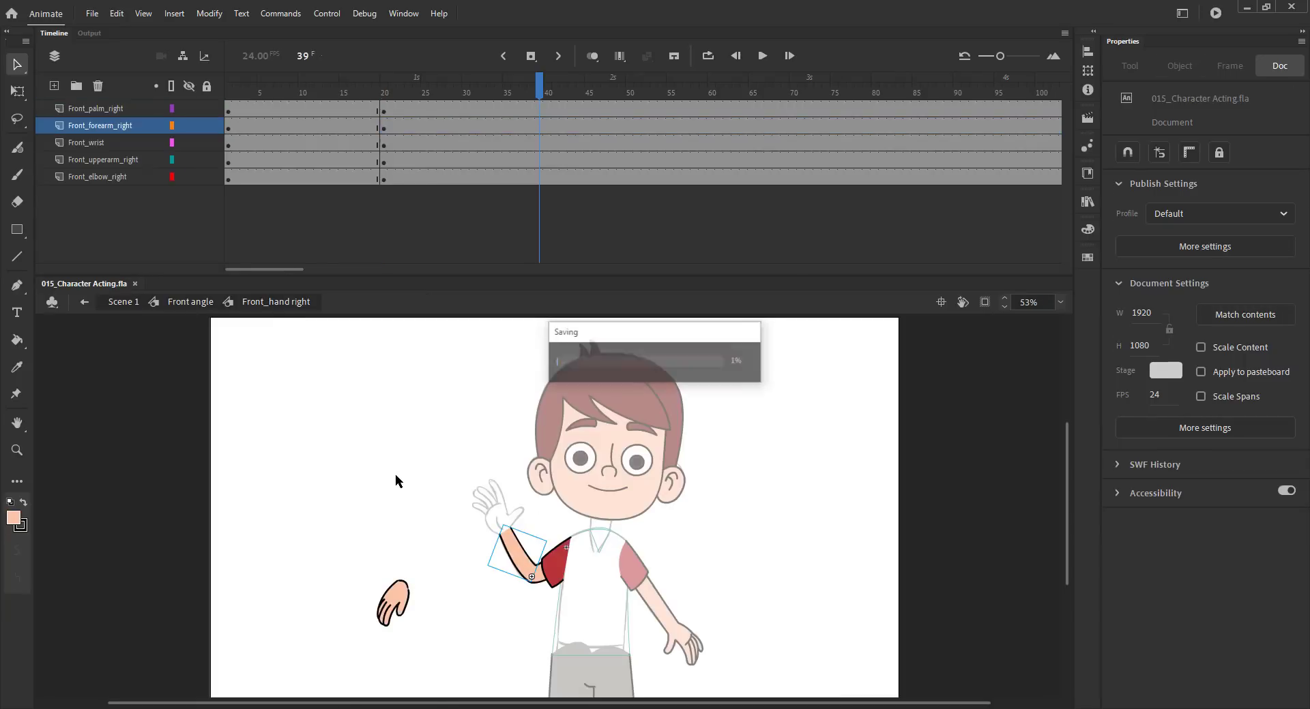
{"action": "left_click_drag", "start_coordinate": [467, 533], "coordinate": [456, 555]}
{"action": "left_click", "coordinate": [496, 551]}
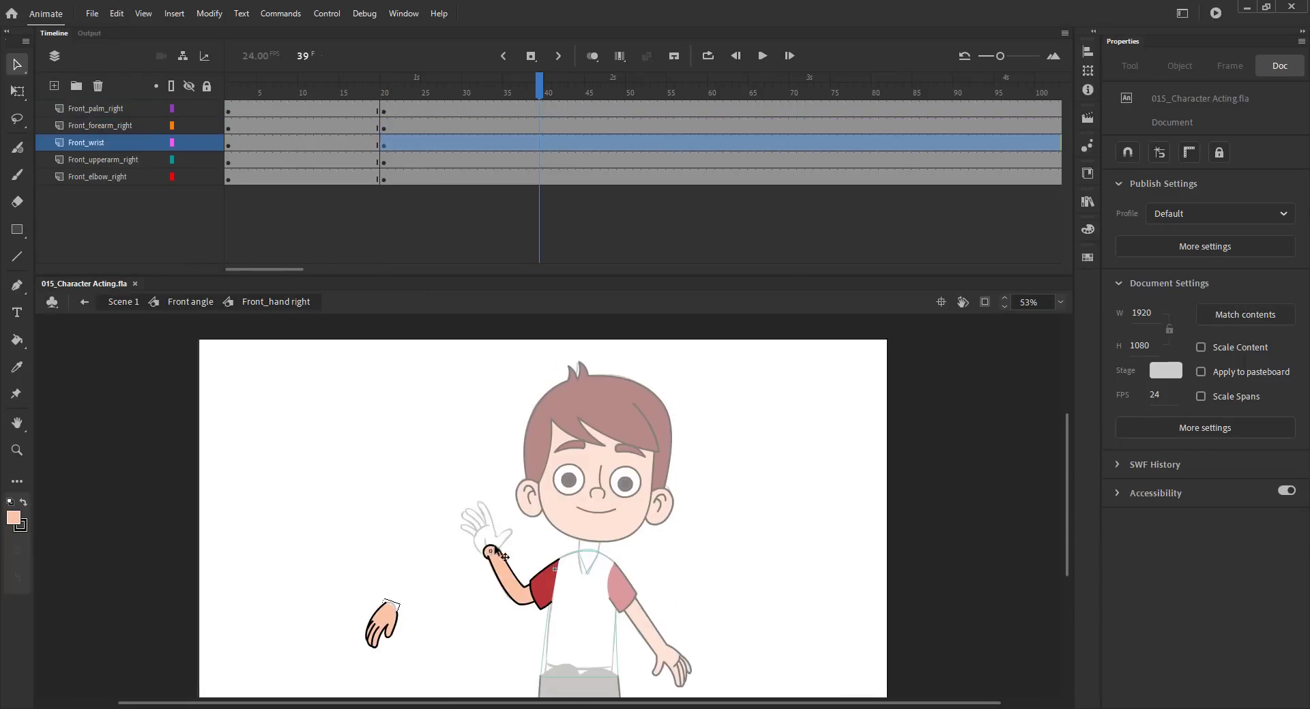
{"action": "scroll", "coordinate": [496, 551], "scroll_direction": "up", "scroll_amount": 10}
{"action": "key", "text": "q"}
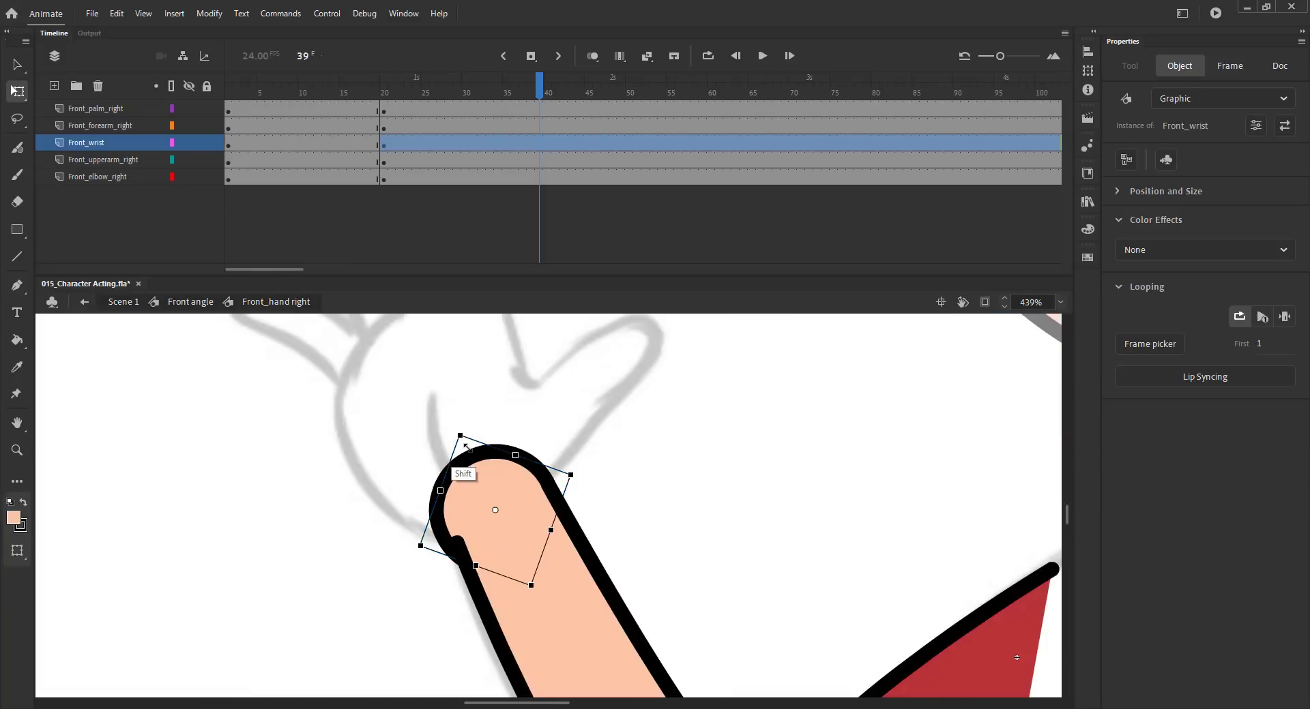
{"action": "mouse_move", "coordinate": [466, 447]}
{"action": "left_mouse_down"}
{"action": "mouse_move", "coordinate": [445, 432]}
{"action": "mouse_move", "coordinate": [469, 445]}
{"action": "mouse_move", "coordinate": [457, 450]}
{"action": "left_mouse_up"}
{"action": "key", "text": "shift+Right"}
{"action": "key", "text": "shift+Up"}
{"action": "key", "text": "shift+Right"}
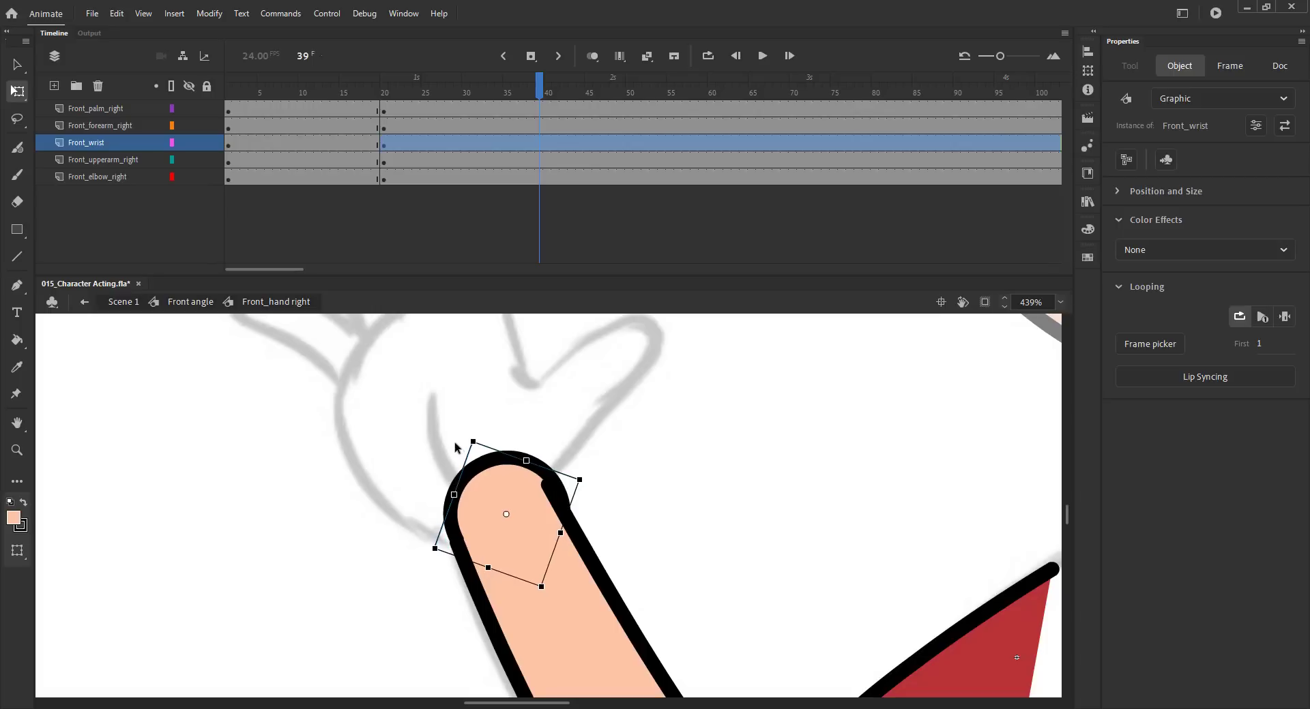
{"action": "key", "text": "shift+Left"}
Scale the wrist circle to 95% and deselect it.
{"action": "key", "text": "ctrl+alt+s"}
{"action": "type", "text": "9"}
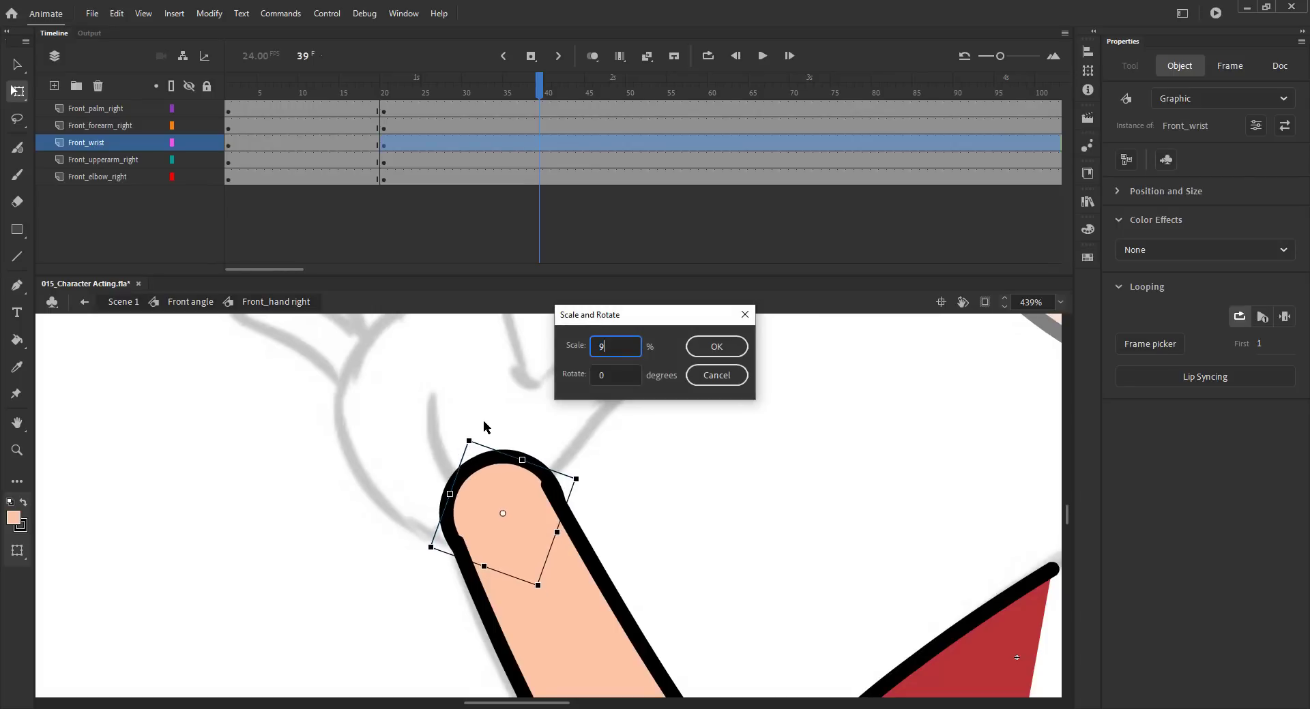
{"action": "type", "text": "5"}
{"action": "key", "text": "Return"}
{"action": "left_click", "coordinate": [357, 479]}
{"action": "key", "text": "ctrl+minus"}
{"action": "key", "text": "ctrl+minus"}
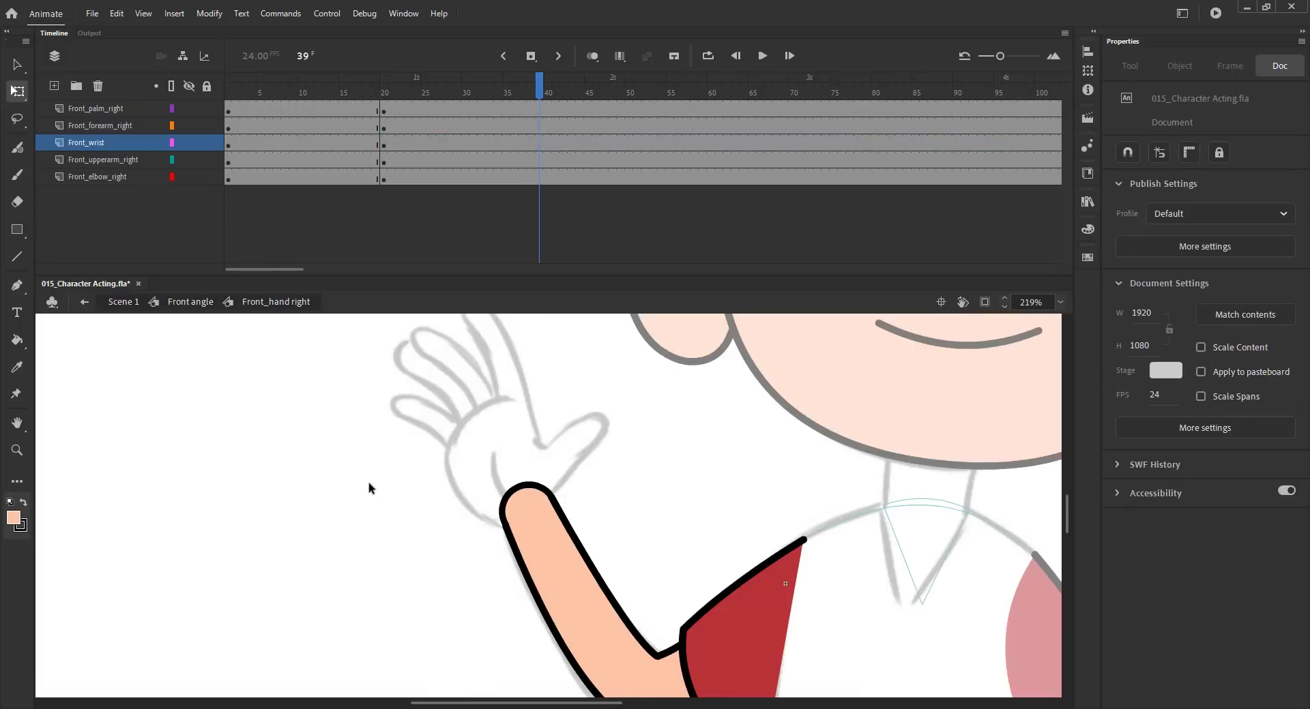
Rotate the palm and place it on the forearm's upper end over the sketched waving hand.
{"action": "left_click_drag", "start_coordinate": [373, 547], "coordinate": [392, 436]}
{"action": "left_click_drag", "start_coordinate": [328, 538], "coordinate": [503, 397]}
{"action": "left_click_drag", "start_coordinate": [565, 410], "coordinate": [406, 471]}
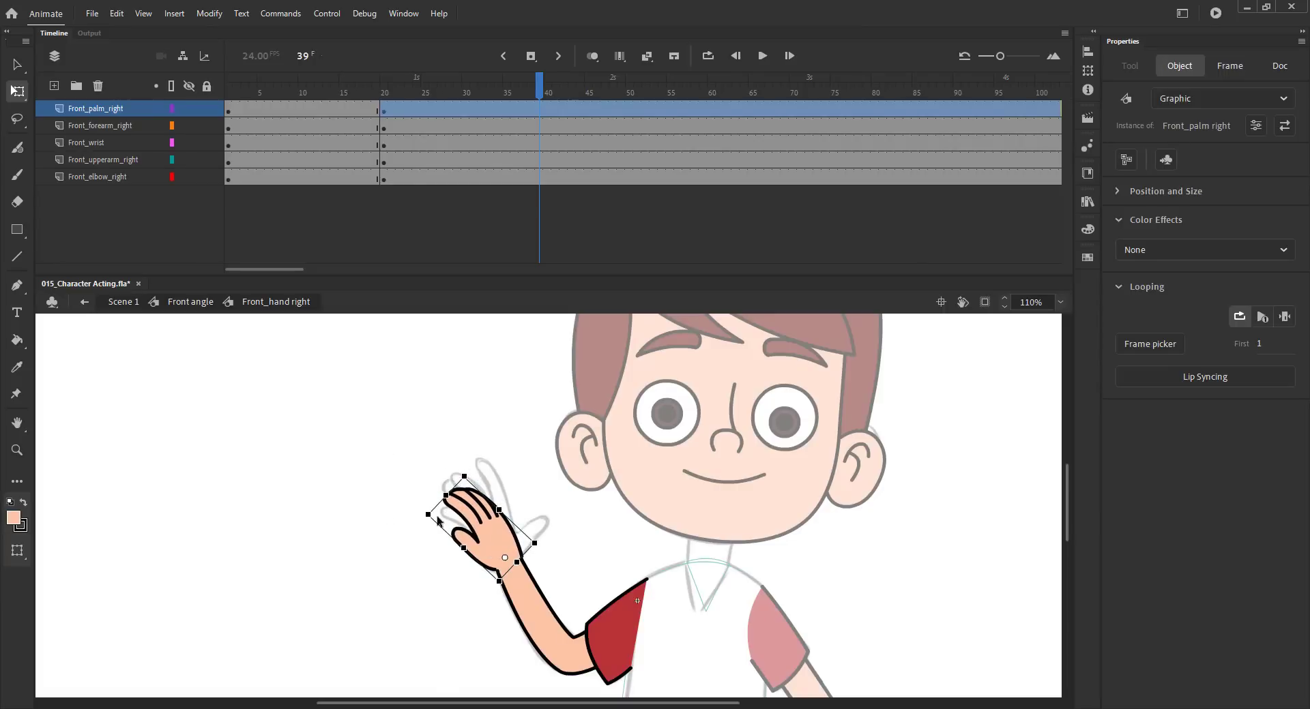
Open Front_palm right, extend the frames of Layer_1, insert a keyframe at frame 20, and save.
{"action": "double_click", "coordinate": [482, 539]}
{"action": "left_click_drag", "start_coordinate": [266, 108], "coordinate": [714, 108]}
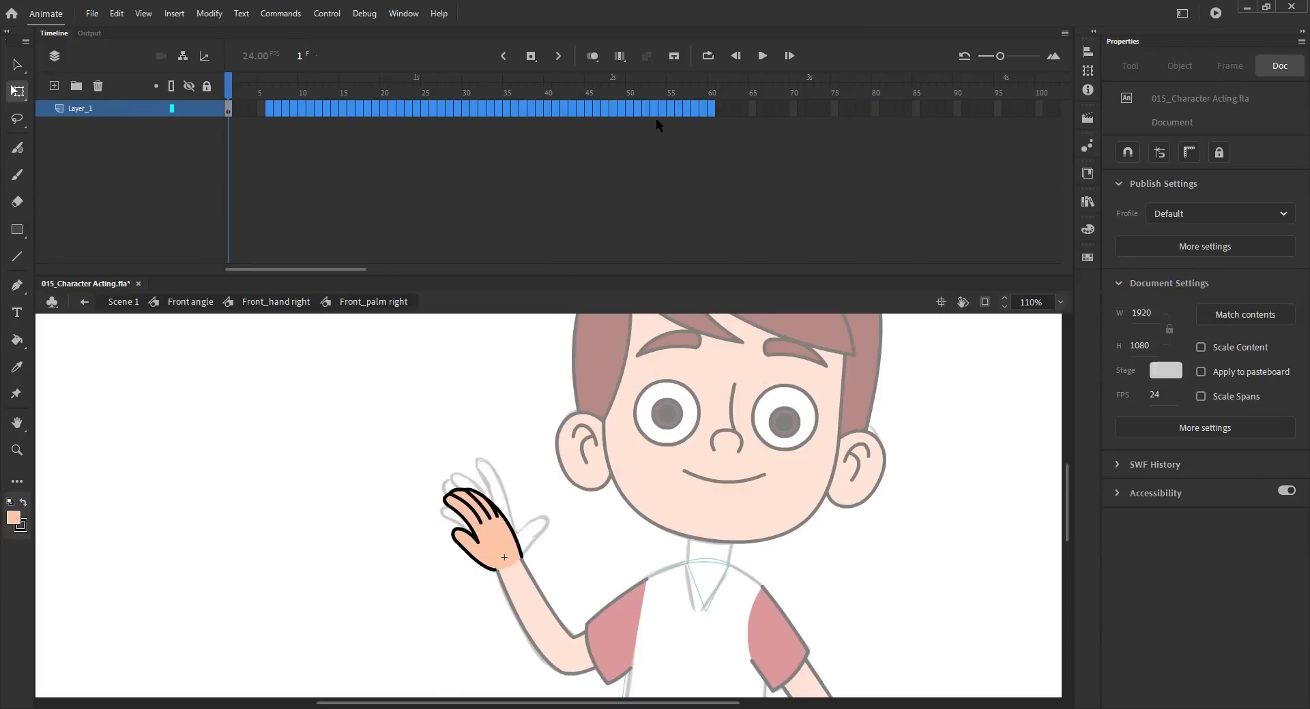
{"action": "key", "text": "F5"}
{"action": "key", "text": "F5"}
{"action": "key", "text": "F5"}
{"action": "left_click", "coordinate": [383, 107]}
{"action": "key", "text": "F6"}
{"action": "key", "text": "ctrl+s"}
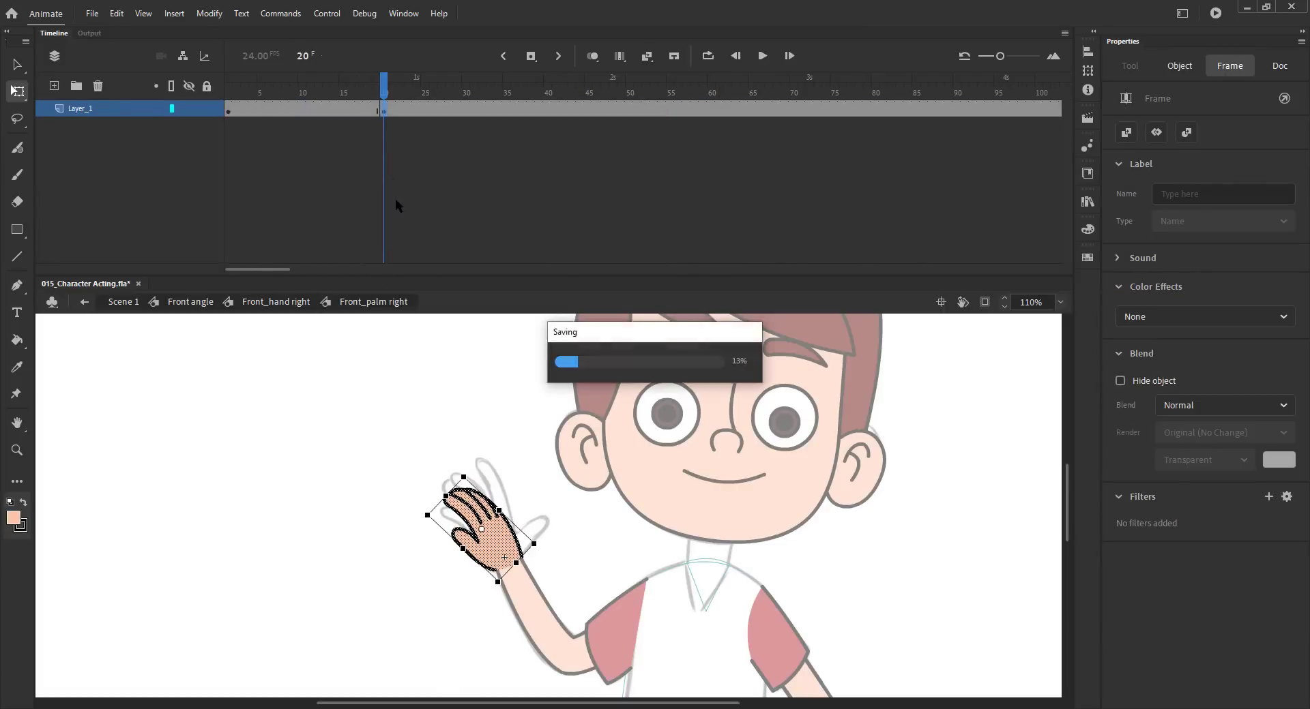
Move the old hand aside and draw an unfilled rectangle over the sketched palm, fitting its lower corners to the wrist.
{"action": "left_click_drag", "start_coordinate": [505, 548], "coordinate": [350, 512]}
{"action": "left_click", "coordinate": [411, 525]}
{"action": "left_click_drag", "start_coordinate": [368, 437], "coordinate": [593, 610]}
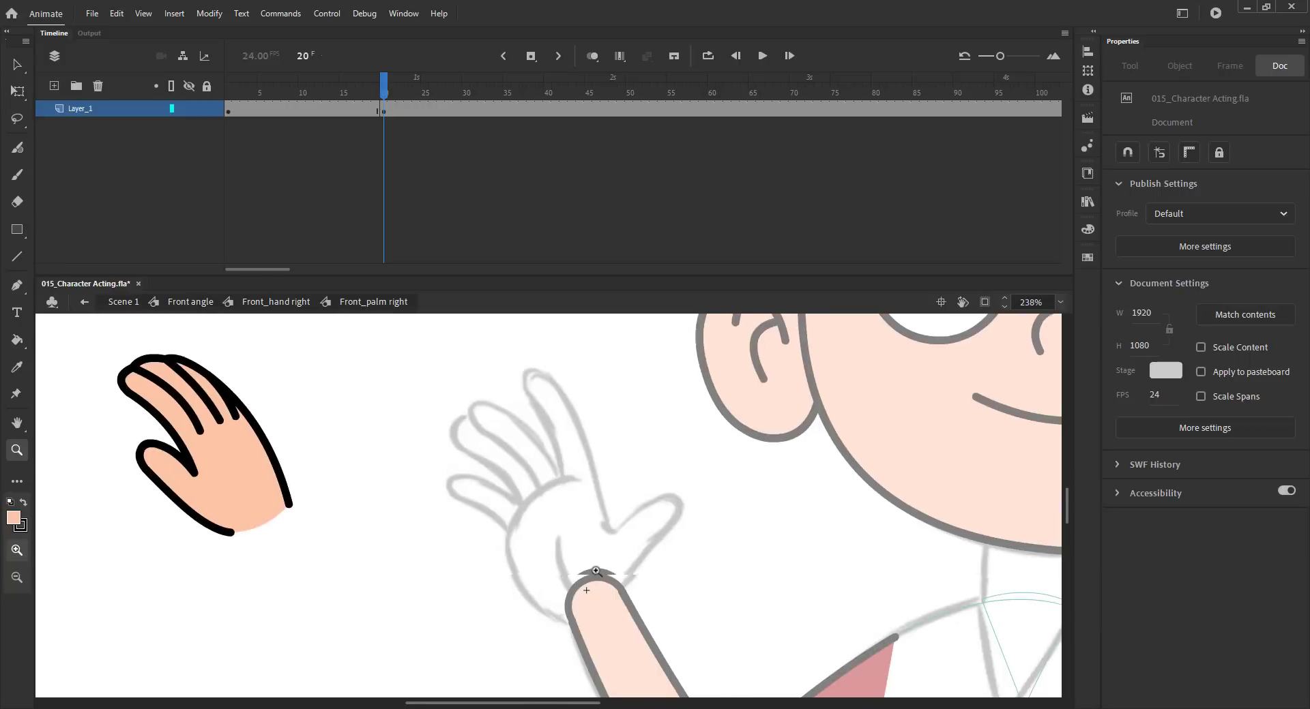
{"action": "key", "text": "r"}
{"action": "left_click_drag", "start_coordinate": [500, 466], "coordinate": [620, 588]}
{"action": "key", "text": "v"}
{"action": "left_click", "coordinate": [539, 500]}
{"action": "key", "text": "Delete"}
{"action": "left_click_drag", "start_coordinate": [498, 537], "coordinate": [572, 622]}
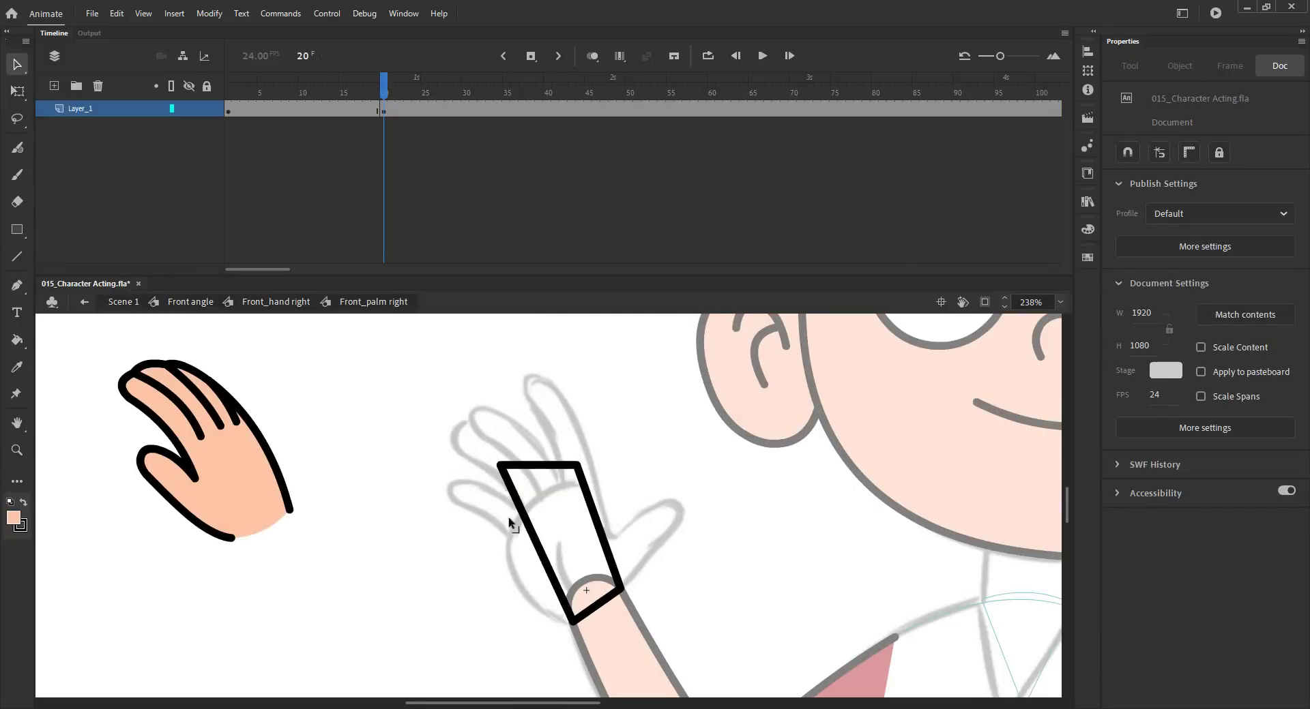
Shape the rectangle's outer side into the sketched little finger and the joined ring and middle fingers.
{"action": "left_click_drag", "start_coordinate": [508, 524], "coordinate": [451, 489]}
{"action": "mouse_move", "coordinate": [555, 469]}
{"action": "left_mouse_down", "text": "alt"}
{"action": "mouse_move", "coordinate": [520, 506]}
{"action": "mouse_move", "coordinate": [453, 444]}
{"action": "mouse_move", "coordinate": [474, 422]}
{"action": "mouse_move", "coordinate": [448, 405]}
{"action": "mouse_move", "coordinate": [467, 419]}
{"action": "mouse_move", "coordinate": [475, 466]}
{"action": "mouse_move", "coordinate": [454, 451]}
{"action": "left_mouse_up", "text": "alt"}
{"action": "left_click", "coordinate": [459, 410]}
{"action": "left_click", "coordinate": [467, 390]}
{"action": "left_click_drag", "start_coordinate": [514, 421], "coordinate": [479, 413]}
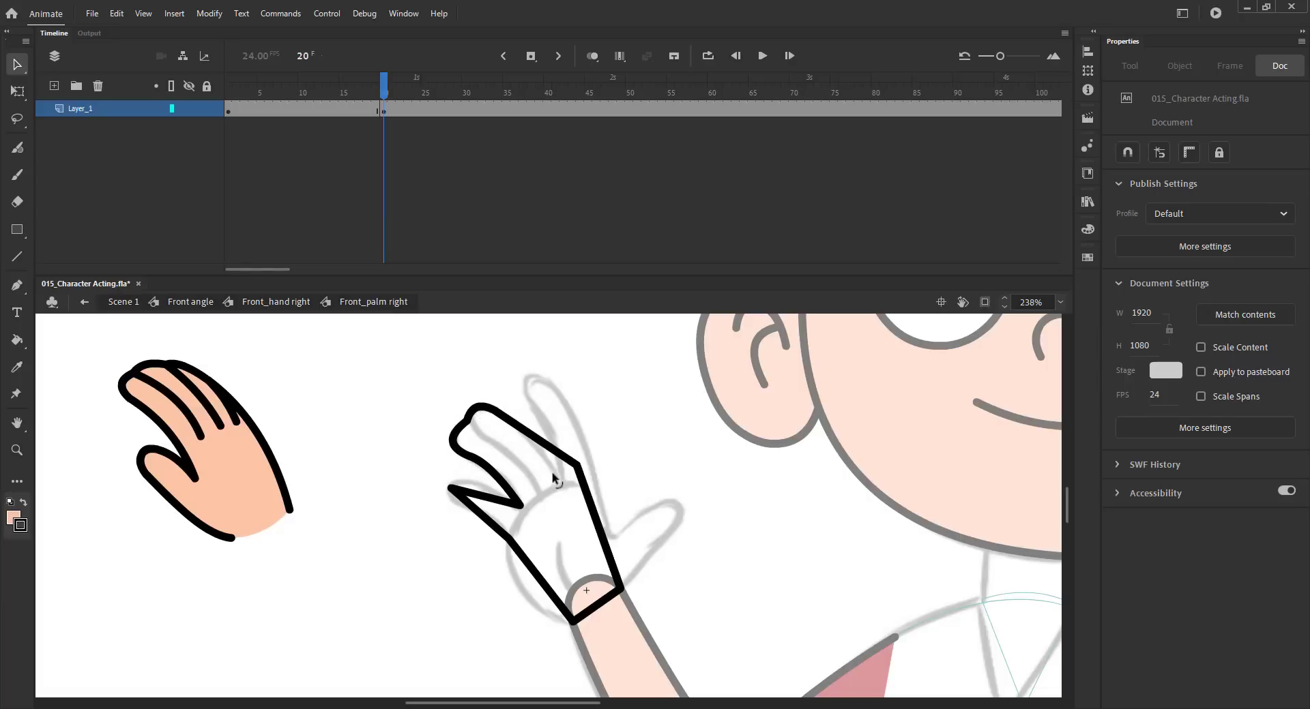
Pull the outline out into the sketched index finger and thumb, and adjust the corner between them.
{"action": "left_click_drag", "start_coordinate": [554, 480], "coordinate": [561, 486]}
{"action": "left_click_drag", "start_coordinate": [673, 502], "coordinate": [534, 376]}
{"action": "left_click_drag", "start_coordinate": [585, 456], "coordinate": [592, 454]}
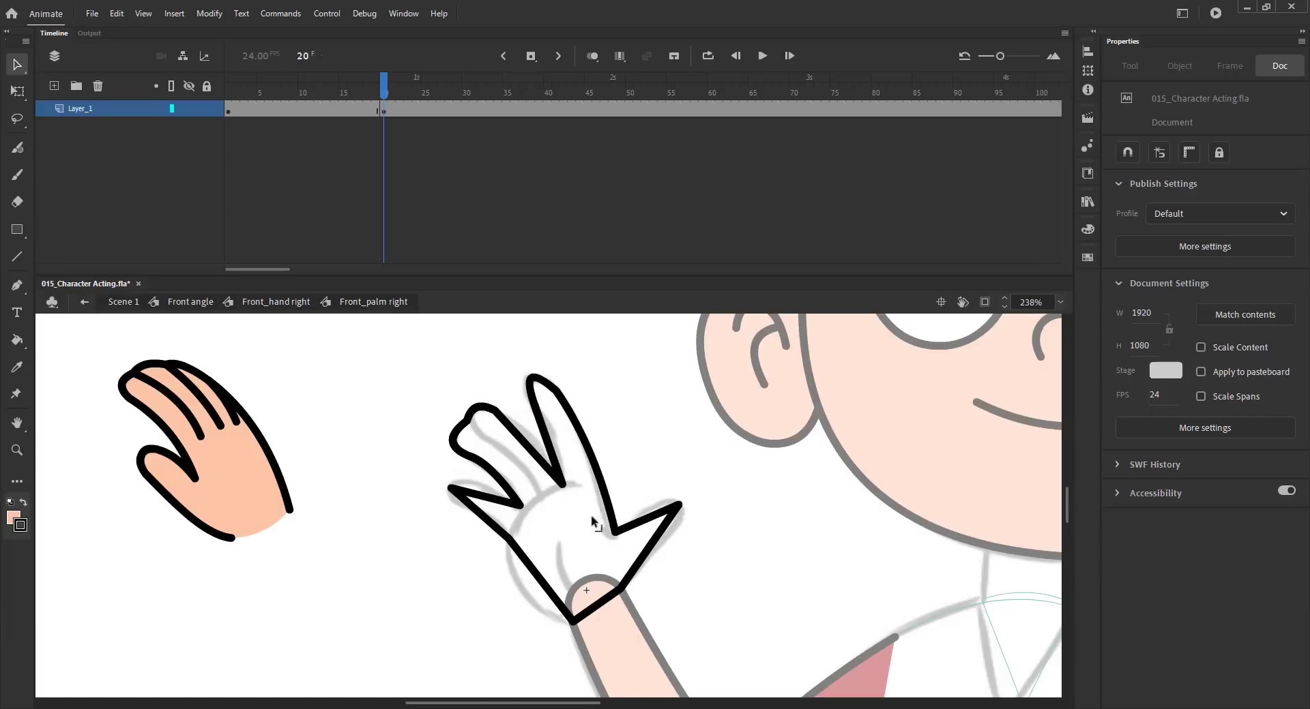
{"action": "left_click_drag", "start_coordinate": [615, 533], "coordinate": [604, 532]}
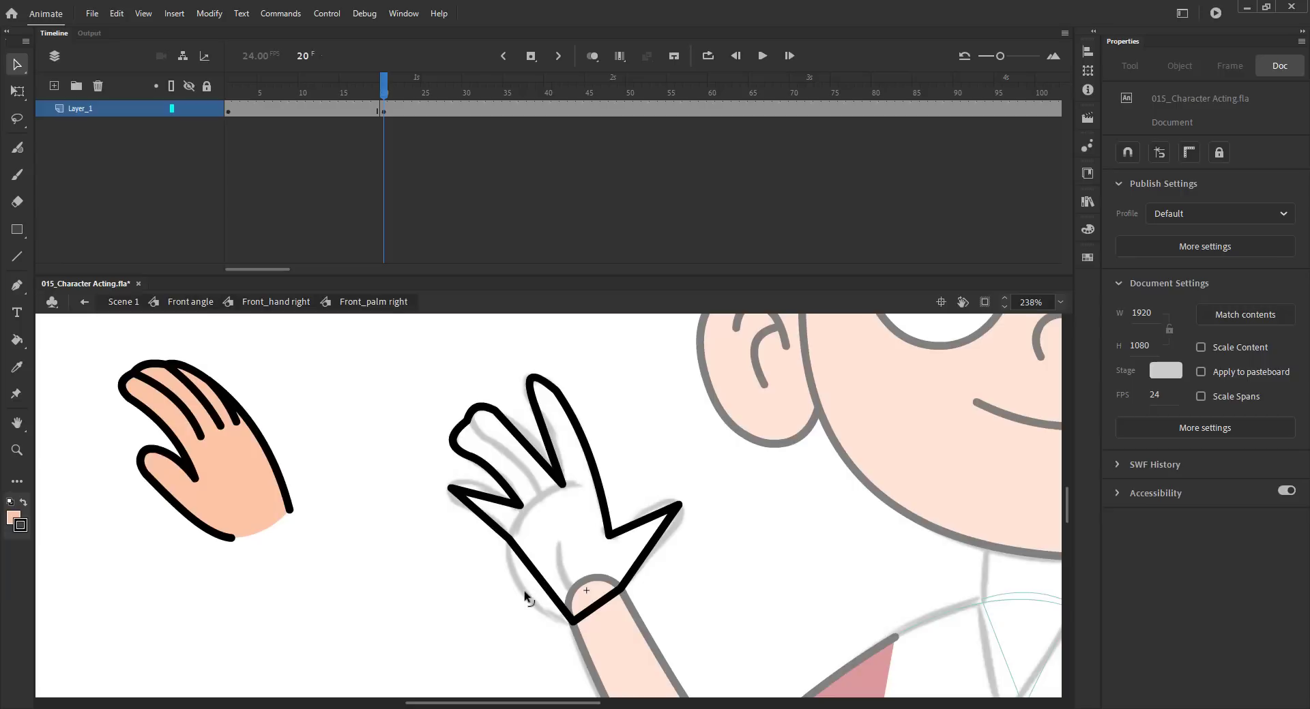
Curve the palm's outer edge, bend and round the index finger to match the sketch, and save.
{"action": "left_click_drag", "start_coordinate": [525, 597], "coordinate": [527, 600]}
{"action": "left_click_drag", "start_coordinate": [549, 450], "coordinate": [552, 448]}
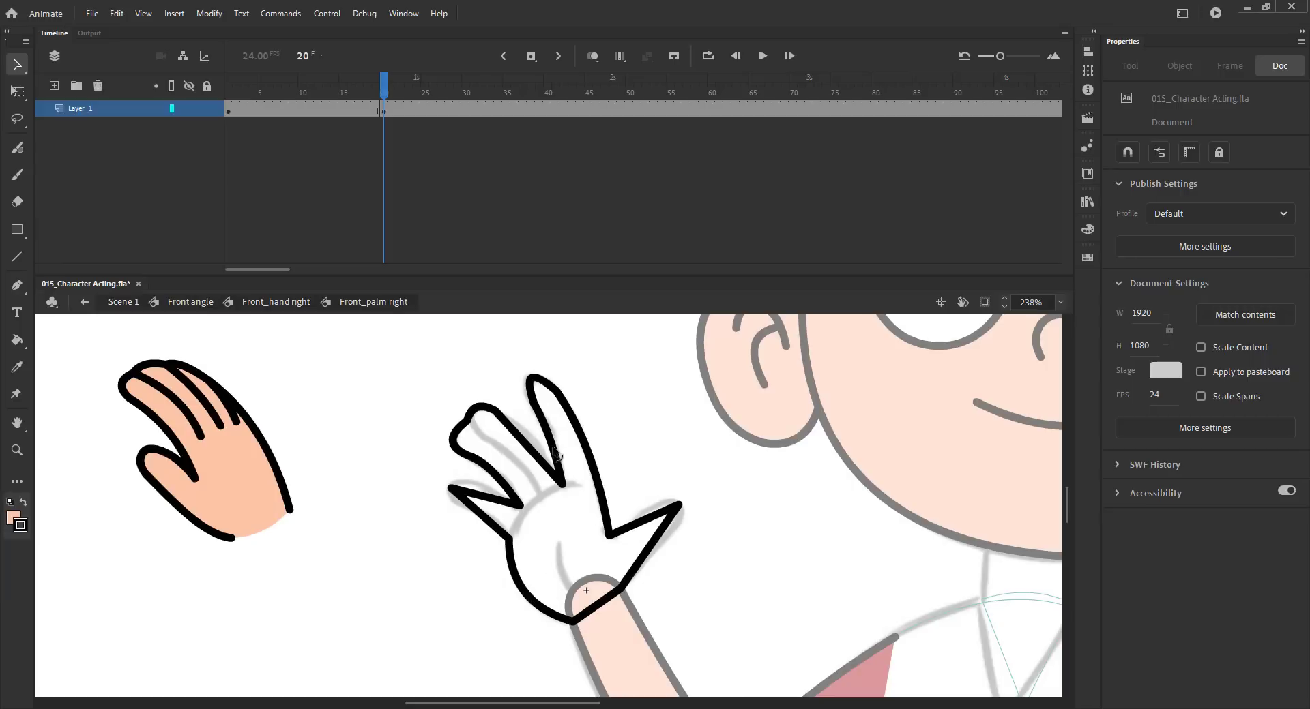
{"action": "left_click", "coordinate": [523, 390]}
{"action": "left_click", "coordinate": [509, 387]}
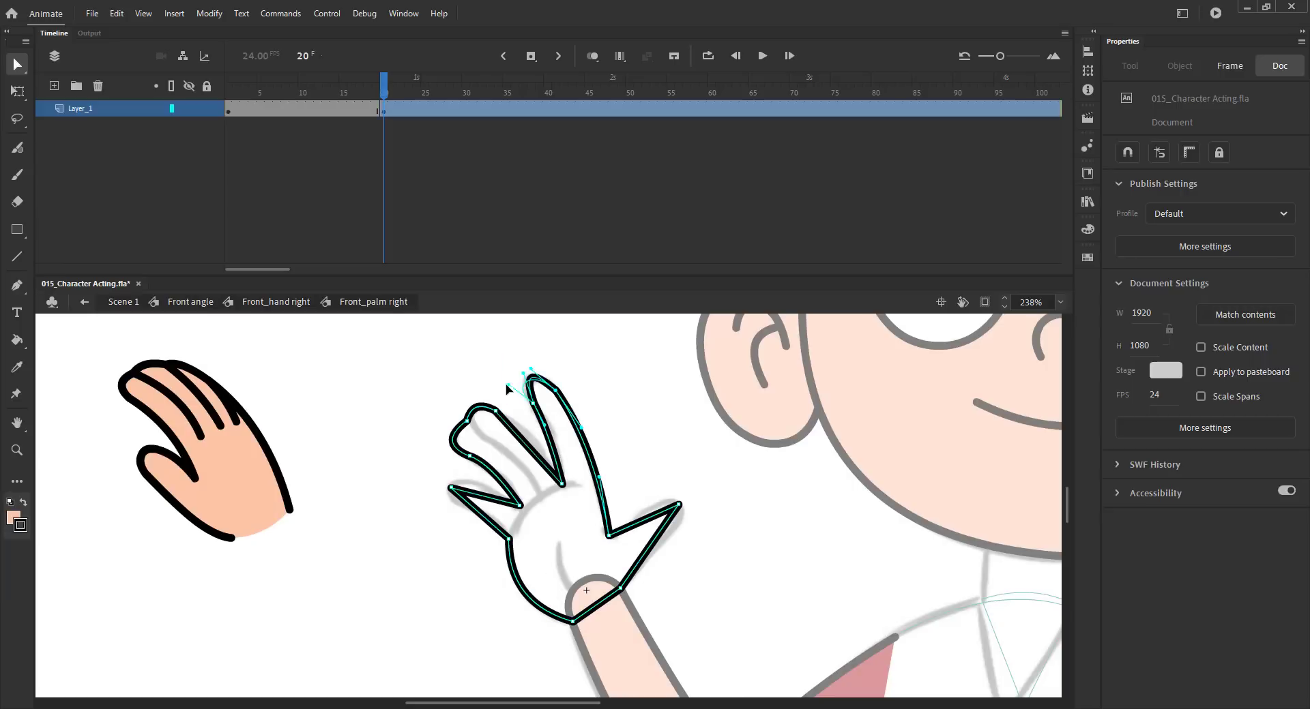
{"action": "mouse_move", "coordinate": [519, 371]}
{"action": "left_mouse_down"}
{"action": "mouse_move", "coordinate": [544, 365]}
{"action": "mouse_move", "coordinate": [514, 374]}
{"action": "left_mouse_up"}
{"action": "left_click", "coordinate": [558, 435]}
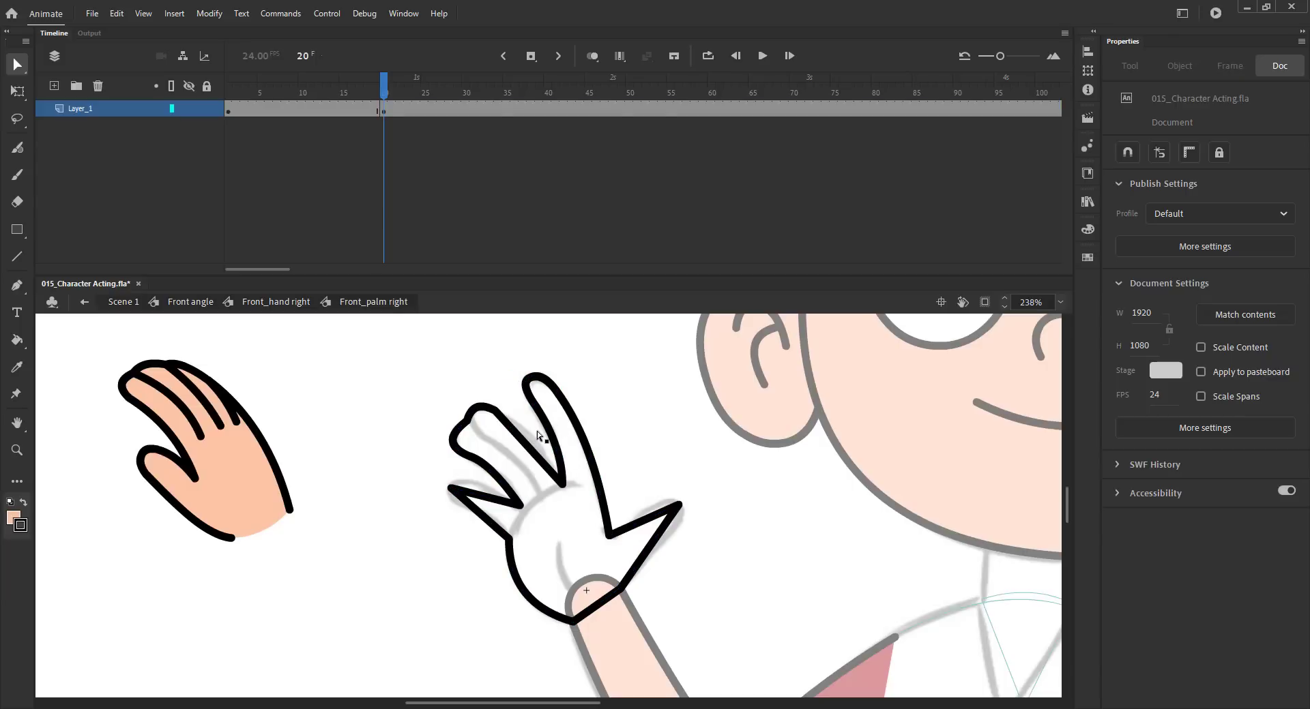
{"action": "key", "text": "ctrl+s"}
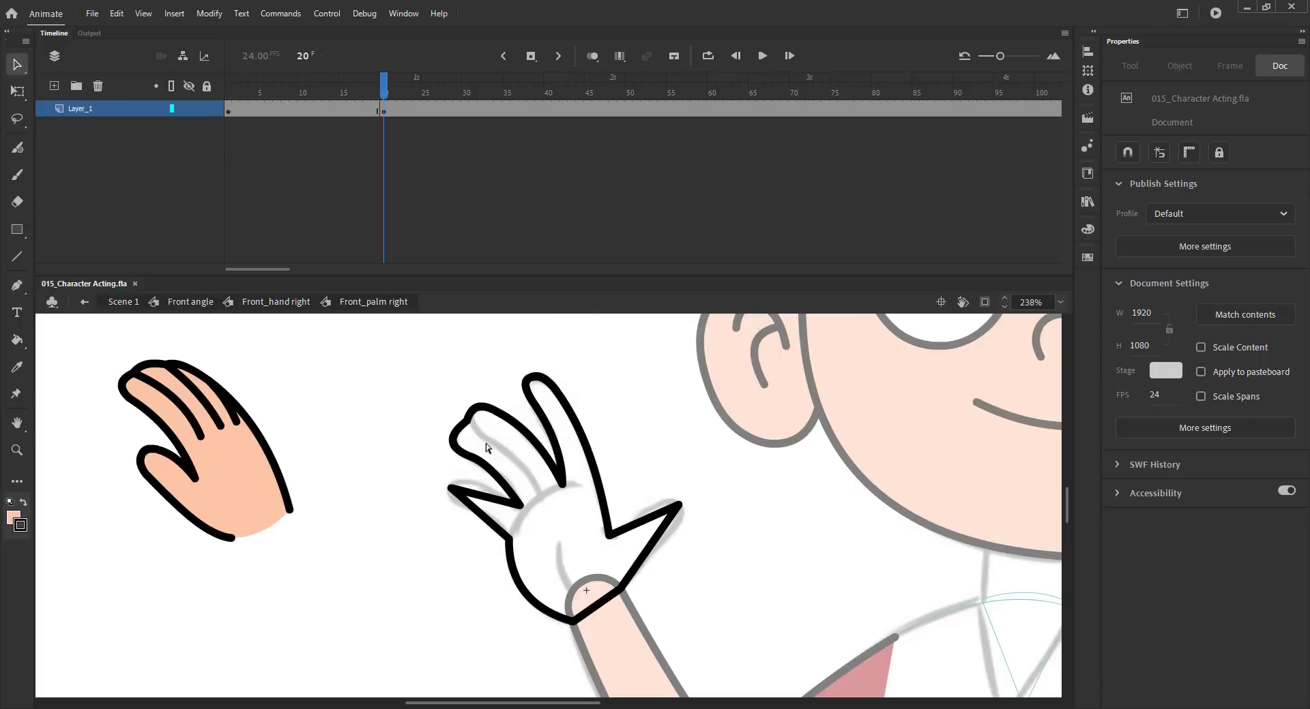
Refine the ring and little finger outlines, smooth the little finger's join with the palm edge, and save.
{"action": "mouse_move", "coordinate": [463, 428]}
{"action": "left_mouse_down"}
{"action": "mouse_move", "coordinate": [447, 447]}
{"action": "mouse_move", "coordinate": [500, 468]}
{"action": "left_mouse_up"}
{"action": "key", "text": "ctrl+z"}
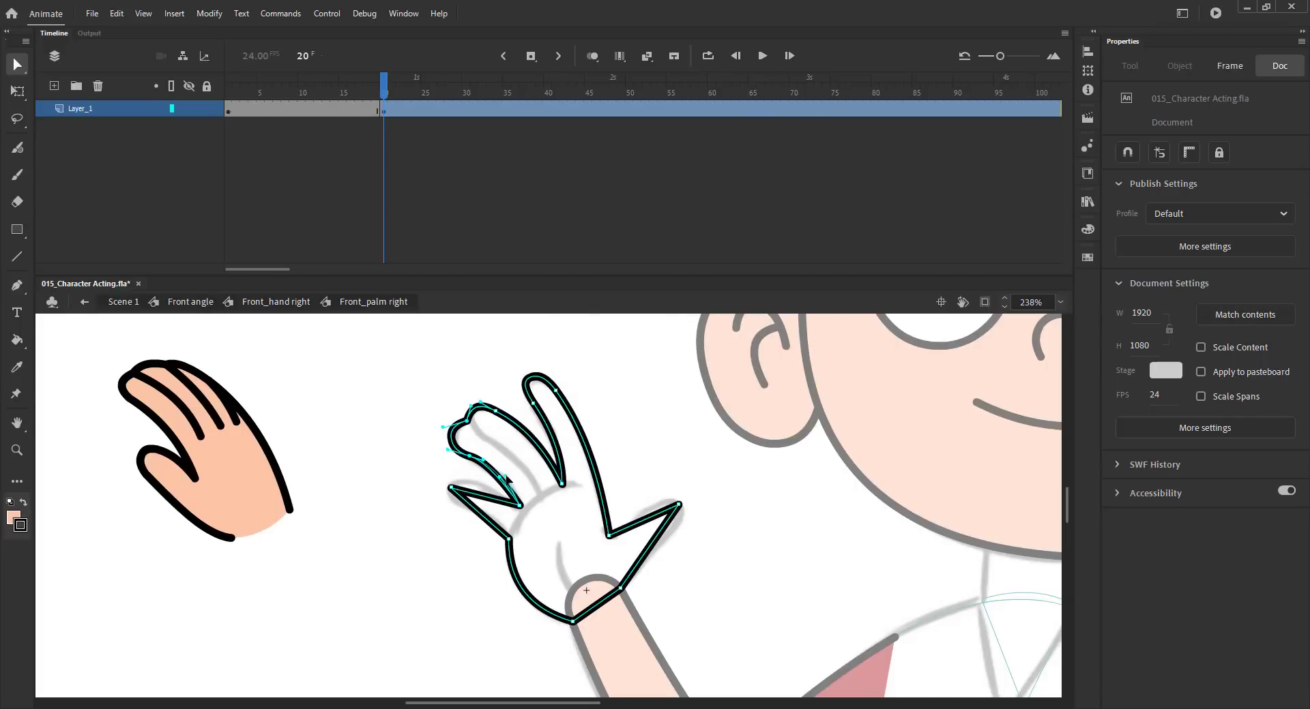
{"action": "left_click", "coordinate": [418, 437]}
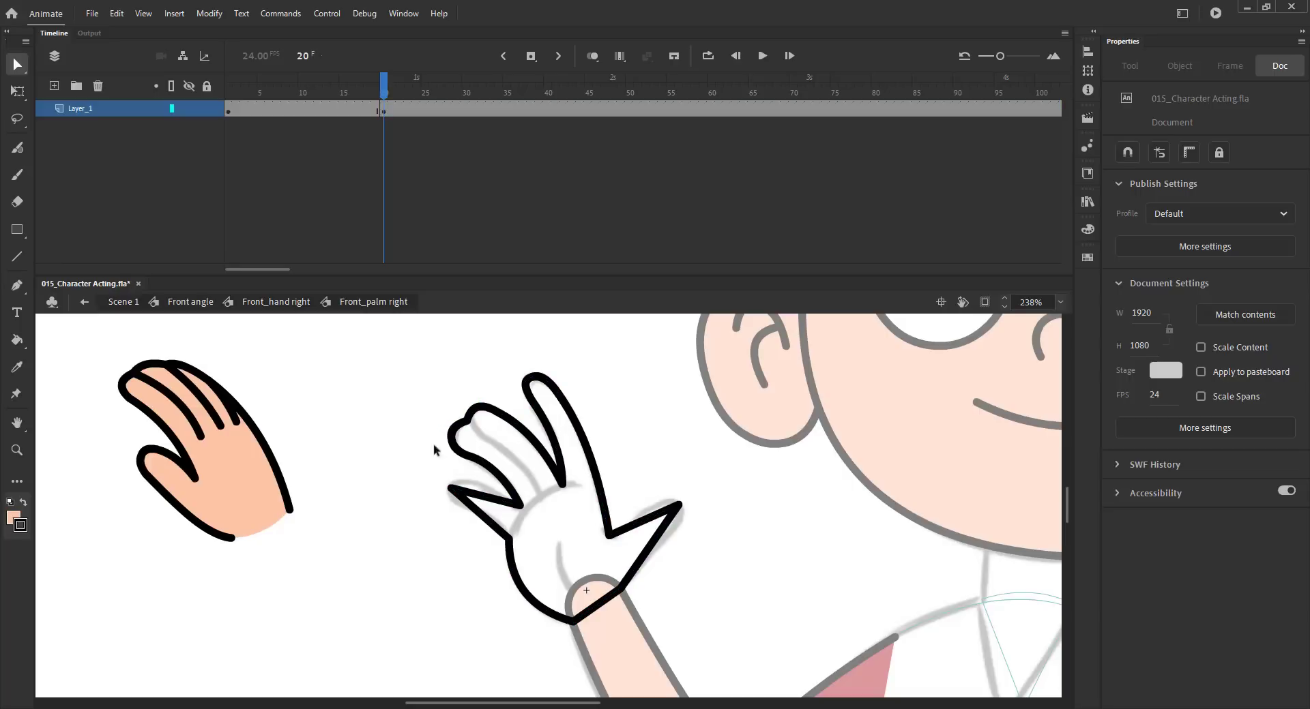
{"action": "left_click_drag", "start_coordinate": [482, 496], "coordinate": [473, 521]}
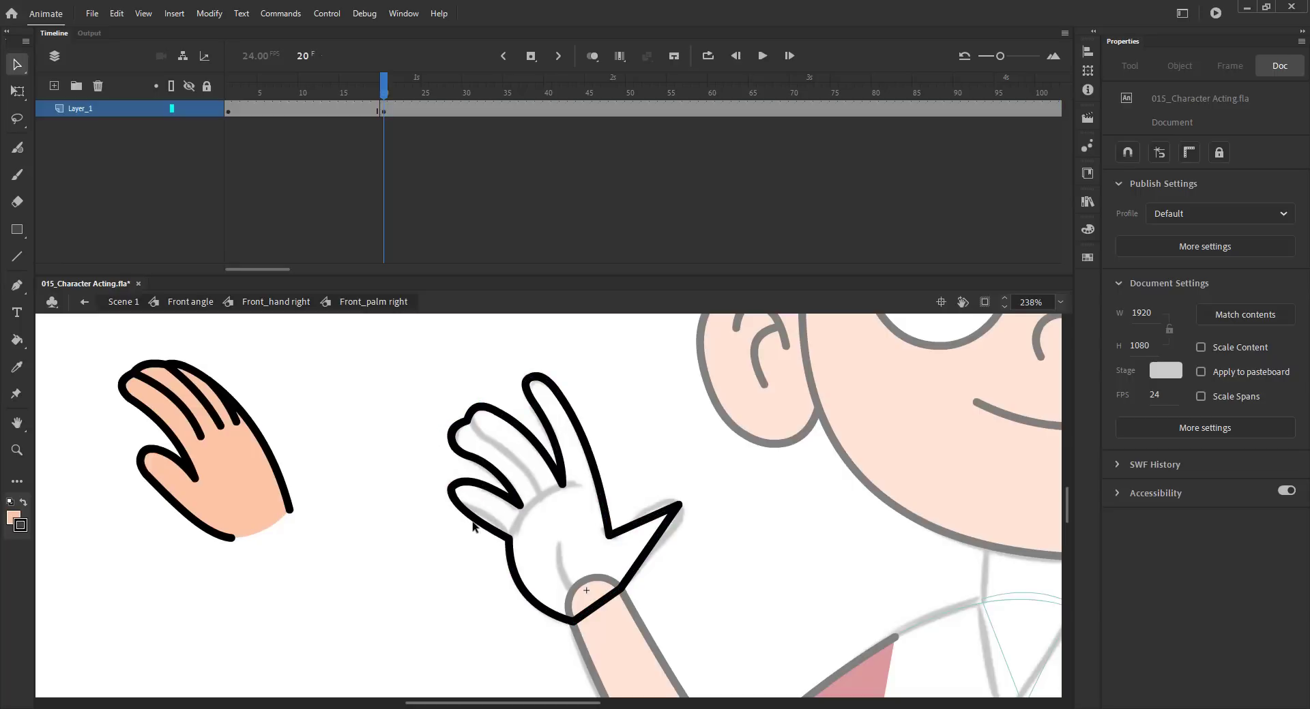
{"action": "left_click", "coordinate": [495, 538]}
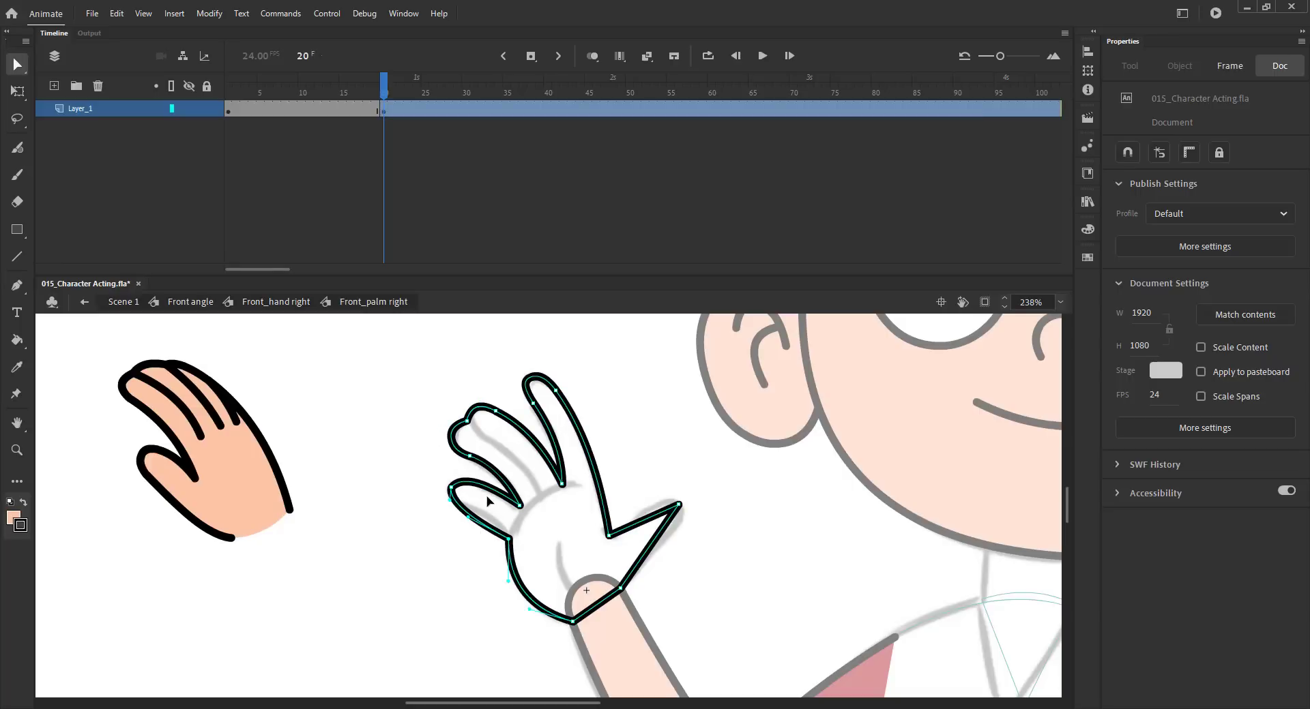
{"action": "left_click_drag", "start_coordinate": [442, 511], "coordinate": [500, 508]}
{"action": "left_click_drag", "start_coordinate": [498, 581], "coordinate": [508, 583]}
{"action": "left_click", "coordinate": [470, 539]}
{"action": "key", "text": "ctrl+s"}
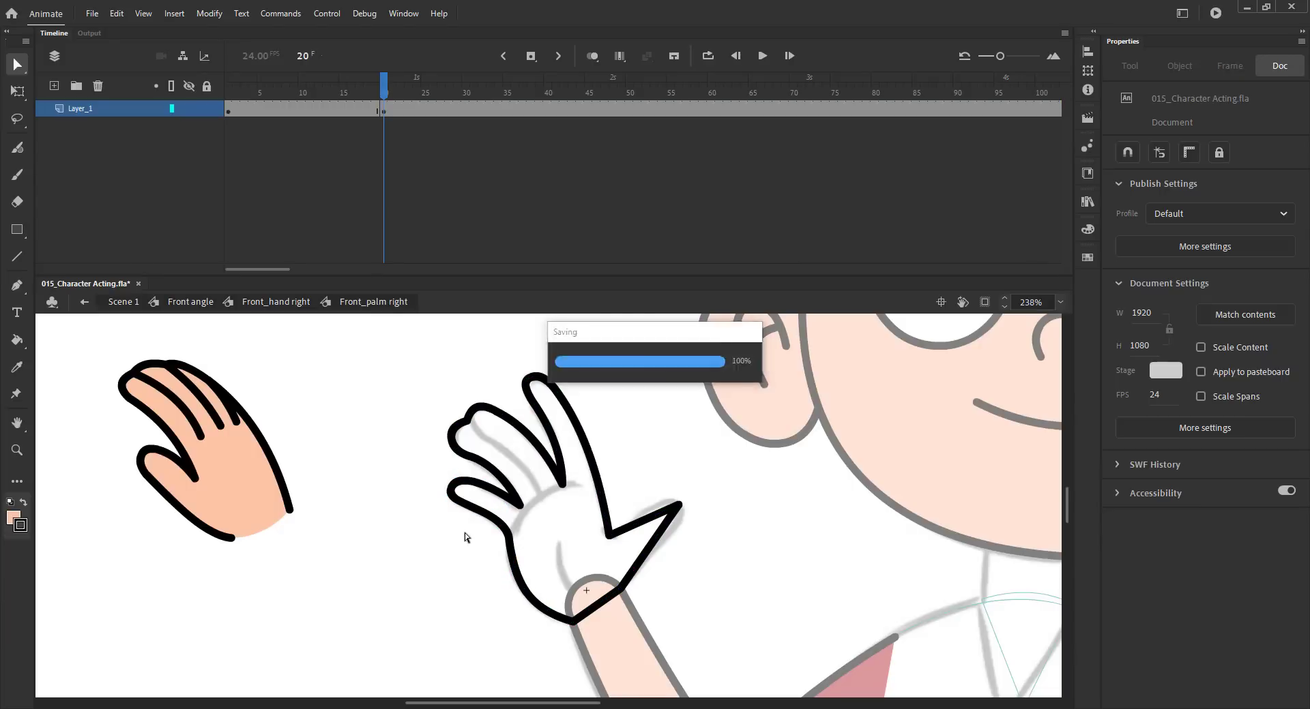
Curve both sides of the thumb, round its tip along the sketch, and save.
{"action": "left_click_drag", "start_coordinate": [675, 543], "coordinate": [629, 530]}
{"action": "key", "text": "a"}
{"action": "left_click", "coordinate": [608, 536]}
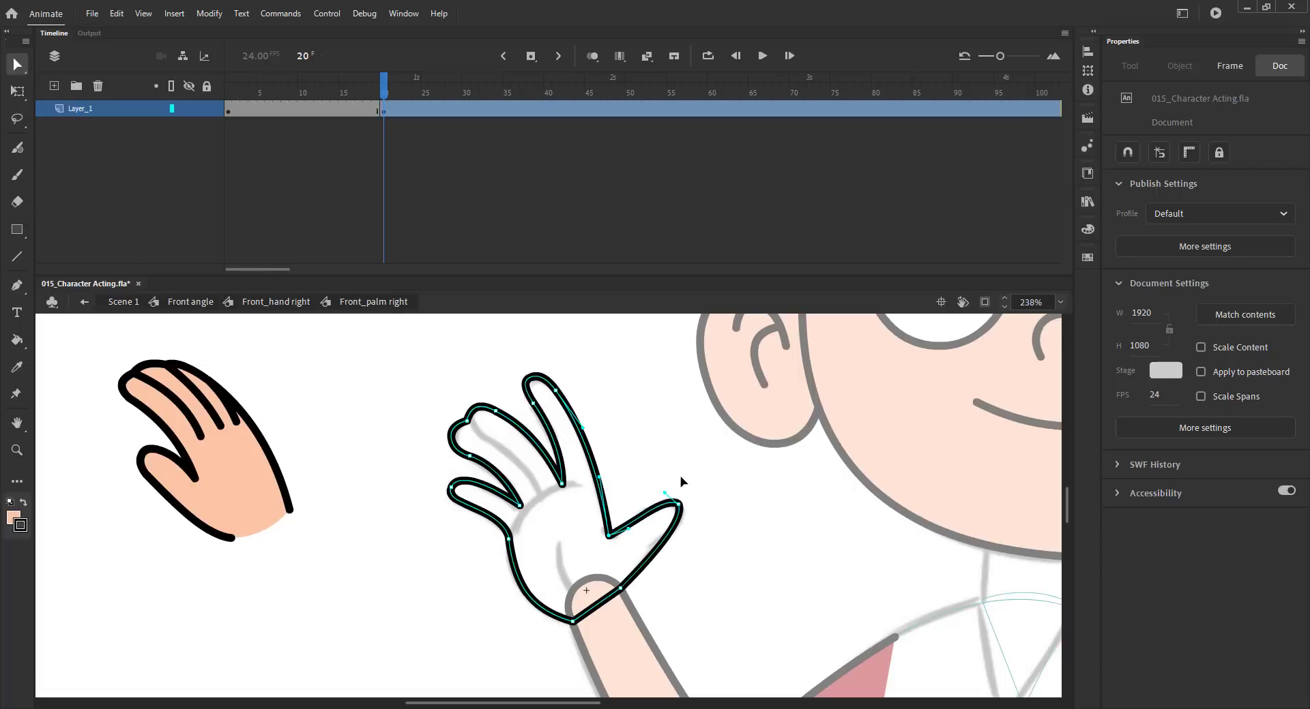
{"action": "left_click_drag", "start_coordinate": [667, 482], "coordinate": [667, 483]}
{"action": "mouse_move", "coordinate": [683, 547]}
{"action": "left_mouse_down"}
{"action": "mouse_move", "coordinate": [650, 545]}
{"action": "mouse_move", "coordinate": [694, 531]}
{"action": "left_mouse_up"}
{"action": "left_click", "coordinate": [635, 502]}
{"action": "key", "text": "ctrl+s"}
Draw the short curved crease inside the palm along the sketch and turn on Snap to Objects.
{"action": "mouse_move", "coordinate": [563, 536]}
{"action": "left_mouse_down"}
{"action": "mouse_move", "coordinate": [571, 506]}
{"action": "mouse_move", "coordinate": [589, 565]}
{"action": "mouse_move", "coordinate": [569, 543]}
{"action": "left_mouse_up"}
{"action": "key", "text": "n"}
{"action": "key", "text": "v"}
{"action": "key", "text": "n"}
{"action": "key", "text": "v"}
{"action": "left_click", "coordinate": [1127, 153]}
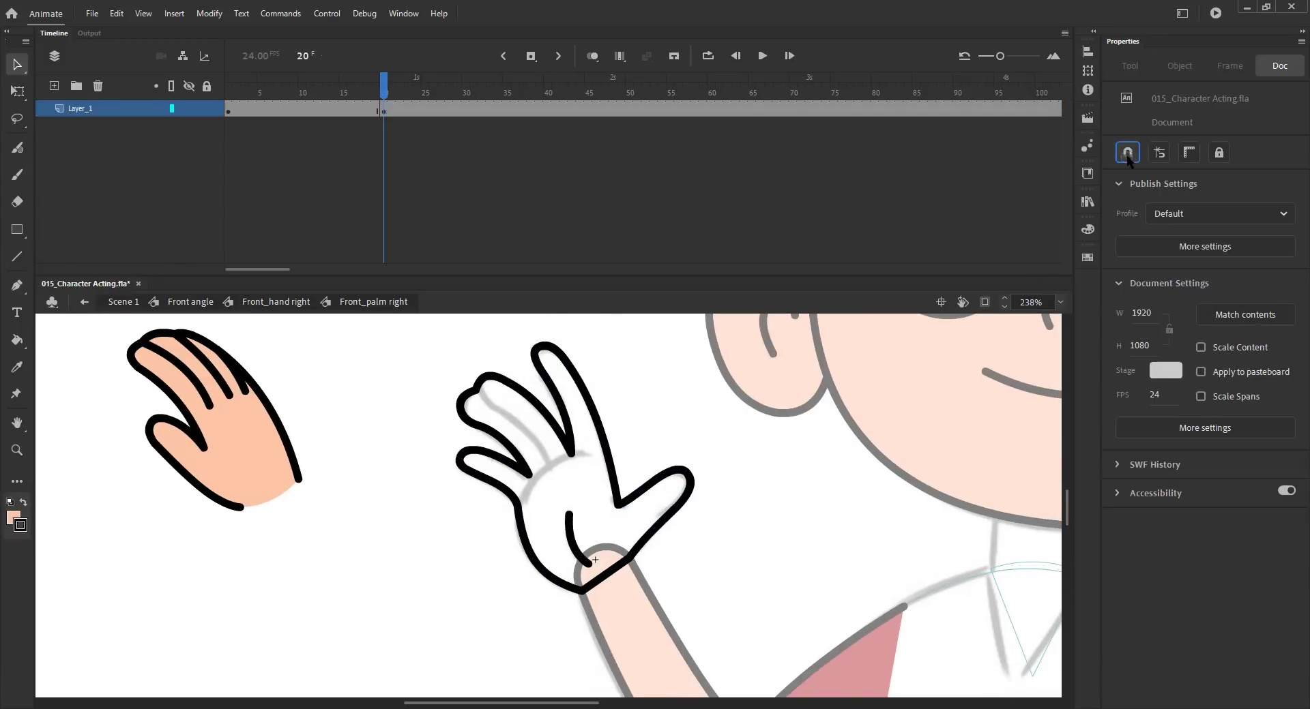
Draw the line dividing the ring and middle fingers, curve it along the sketch, and save.
{"action": "key", "text": "n"}
{"action": "left_click_drag", "start_coordinate": [476, 390], "coordinate": [554, 462]}
{"action": "key", "text": "v"}
{"action": "left_click_drag", "start_coordinate": [501, 413], "coordinate": [482, 404]}
{"action": "key", "text": "a"}
{"action": "left_click", "coordinate": [475, 389]}
{"action": "left_click", "coordinate": [482, 404]}
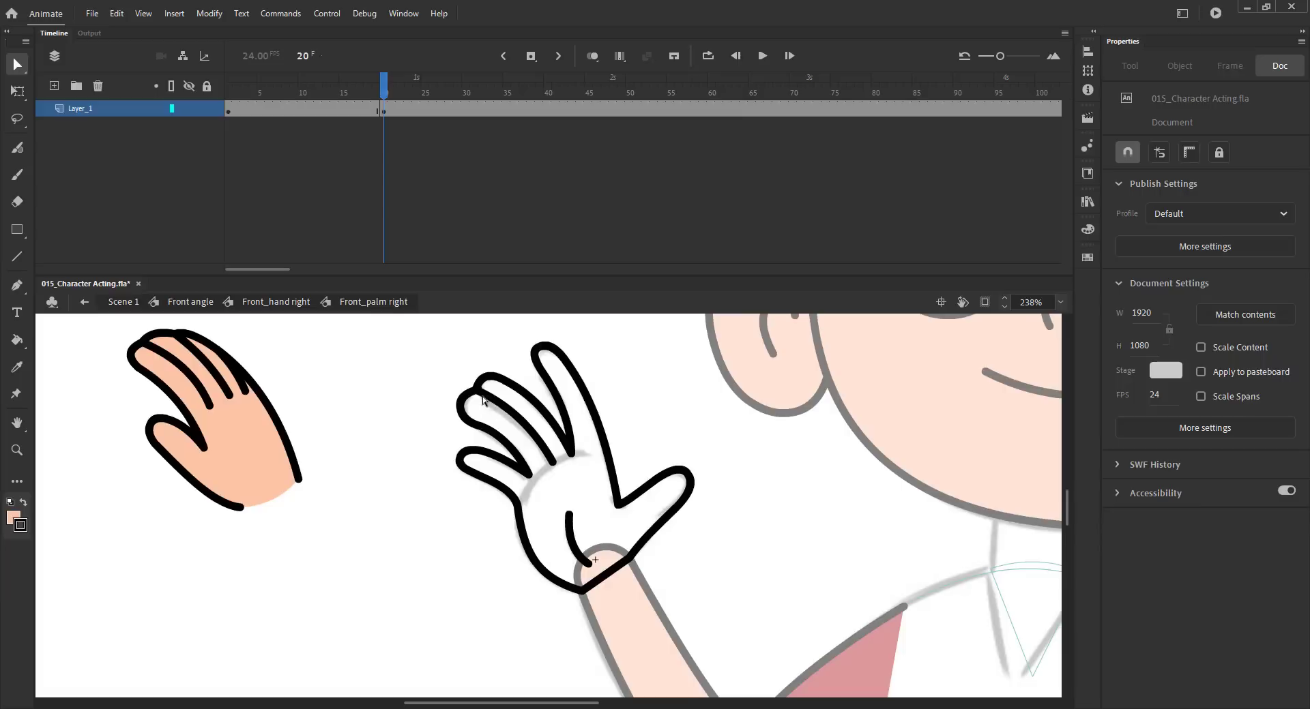
{"action": "left_click", "coordinate": [483, 396]}
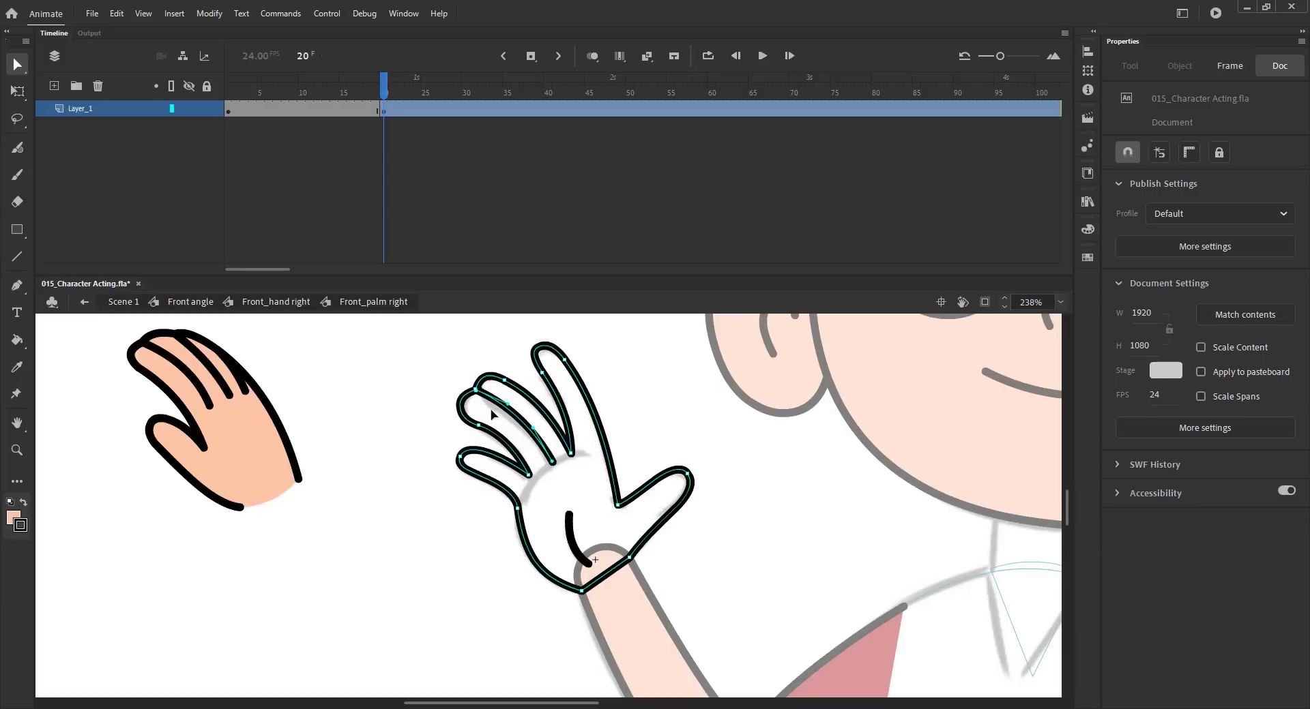
{"action": "left_click_drag", "start_coordinate": [491, 410], "coordinate": [532, 431]}
{"action": "key", "text": "ctrl+z"}
{"action": "left_click", "coordinate": [407, 347]}
{"action": "key", "text": "ctrl+s"}
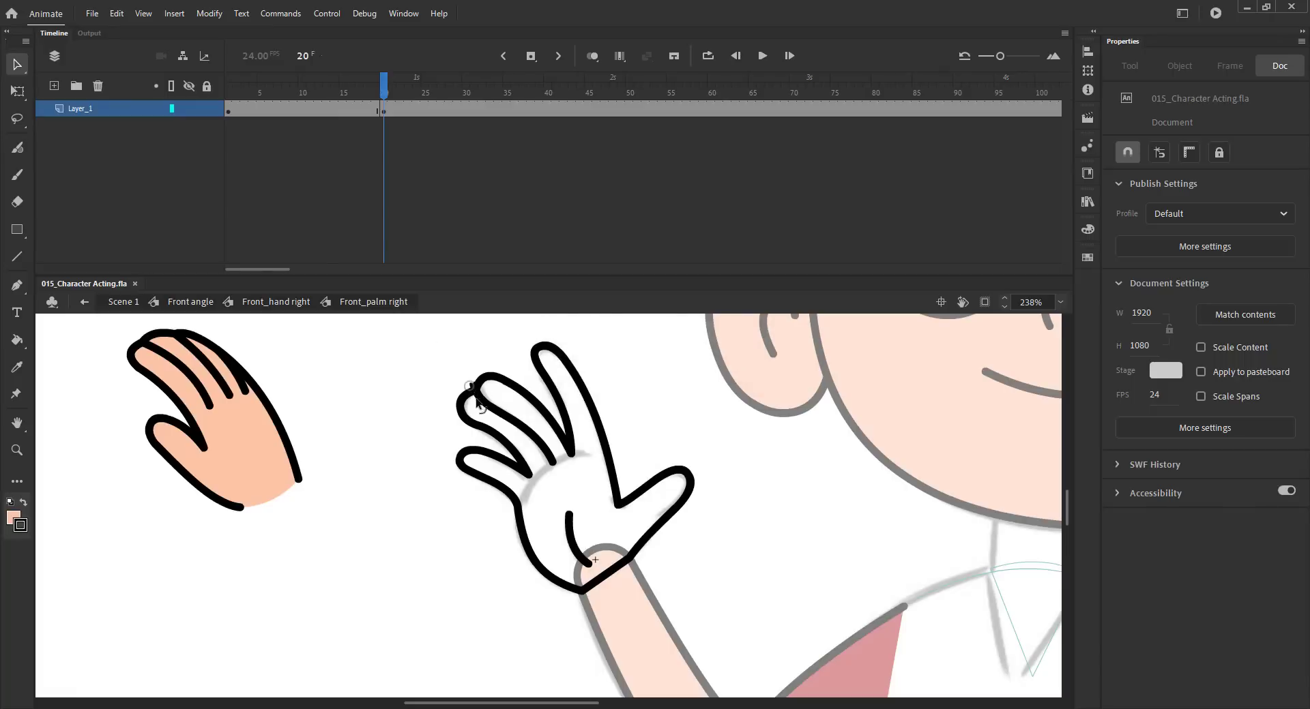
{"action": "scroll", "coordinate": [463, 387], "scroll_direction": "up", "scroll_amount": 6}
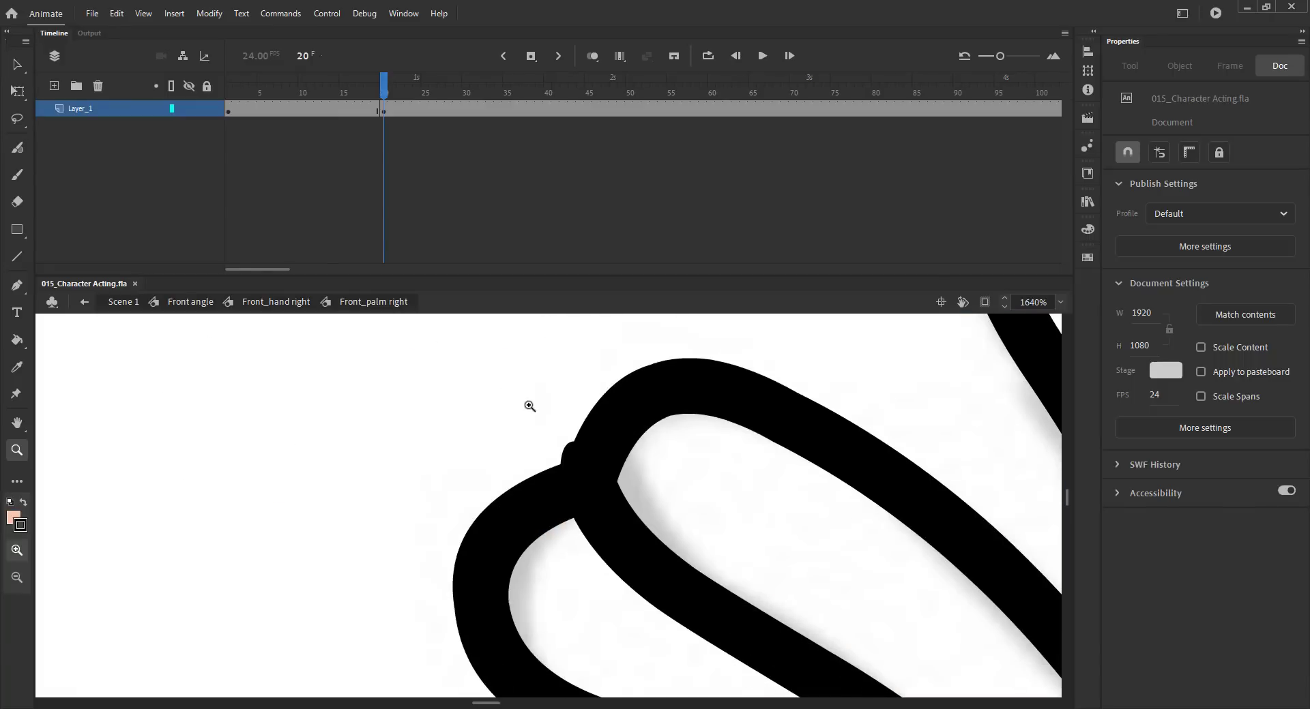
{"action": "key", "text": "v"}
{"action": "left_click", "coordinate": [581, 490]}
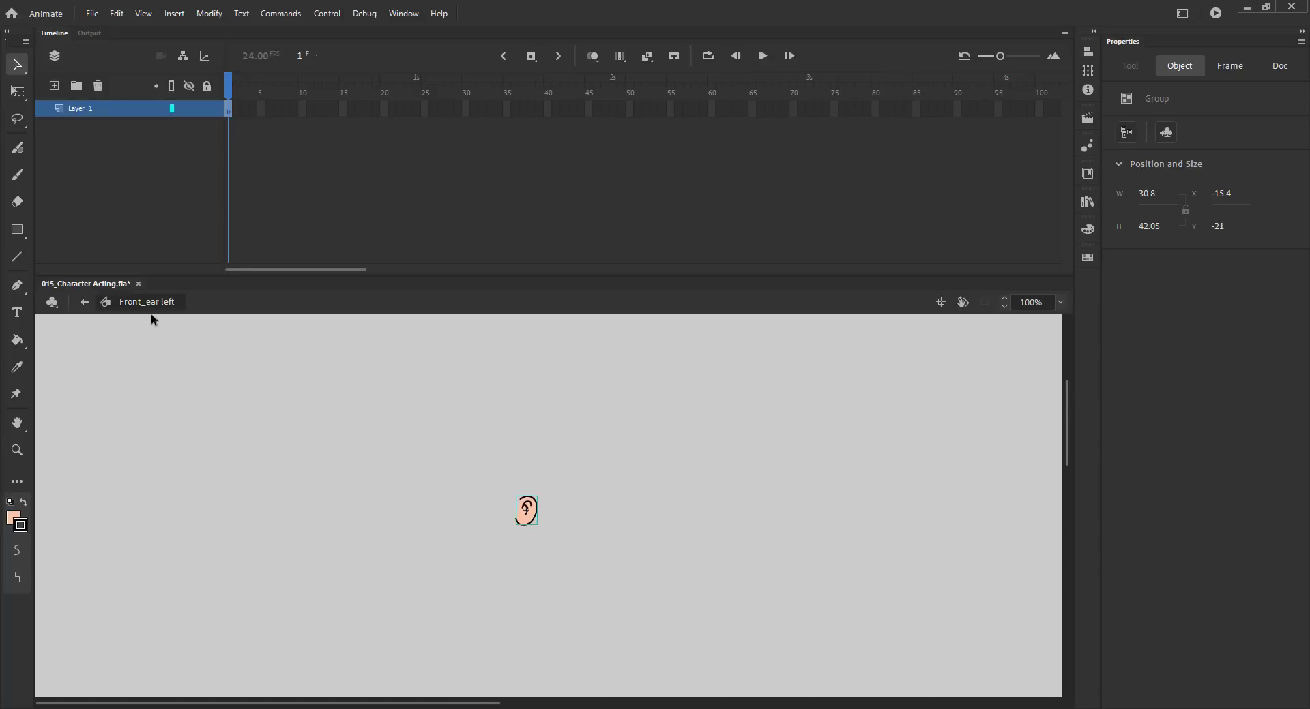
{"action": "left_click", "coordinate": [89, 304]}
Save and open the Front_hand right symbol at frame 20.
{"action": "key", "text": "ctrl+s"}
{"action": "double_click", "coordinate": [559, 564]}
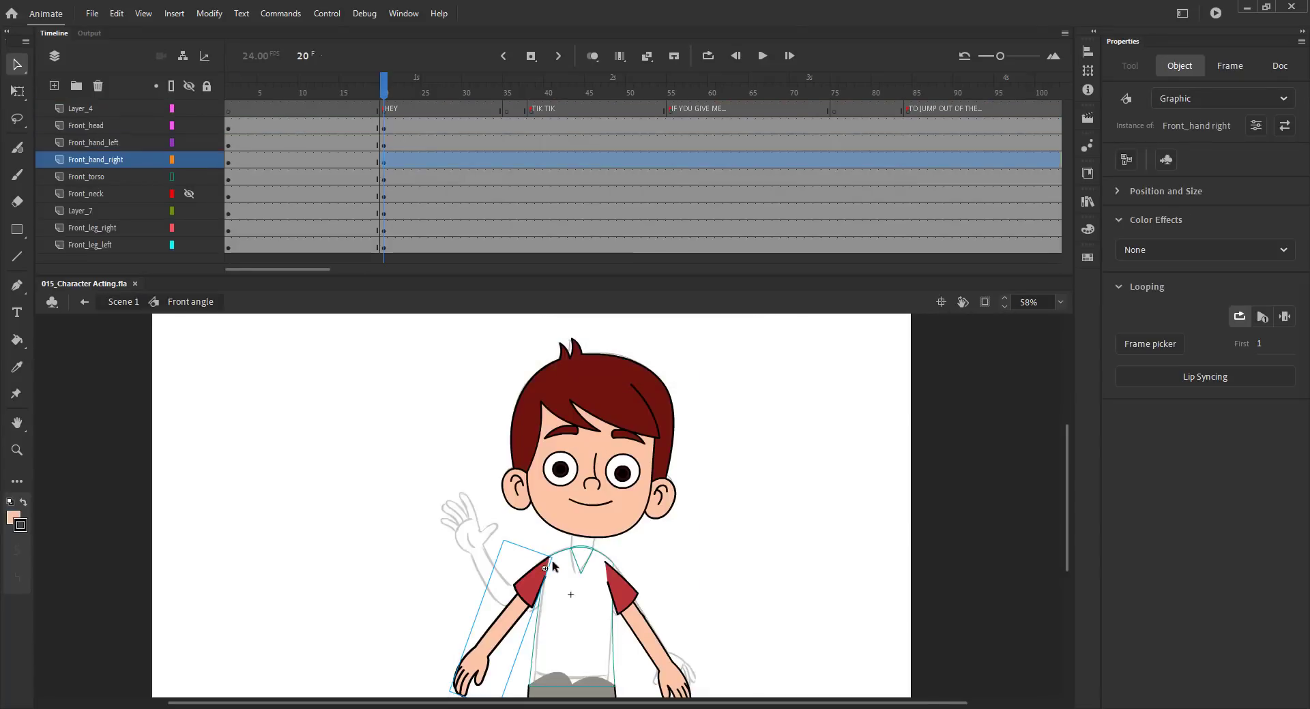
{"action": "double_click", "coordinate": [509, 596]}
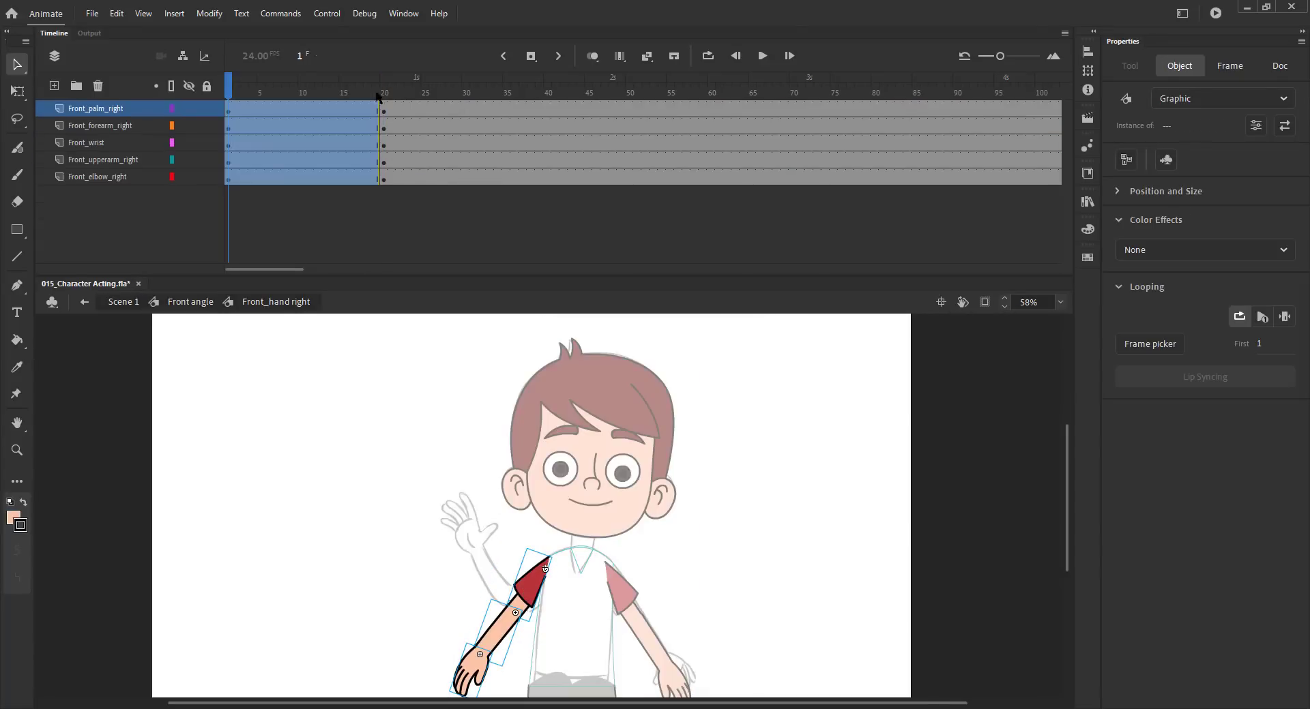
{"action": "double_click", "coordinate": [491, 588]}
{"action": "left_click", "coordinate": [254, 303]}
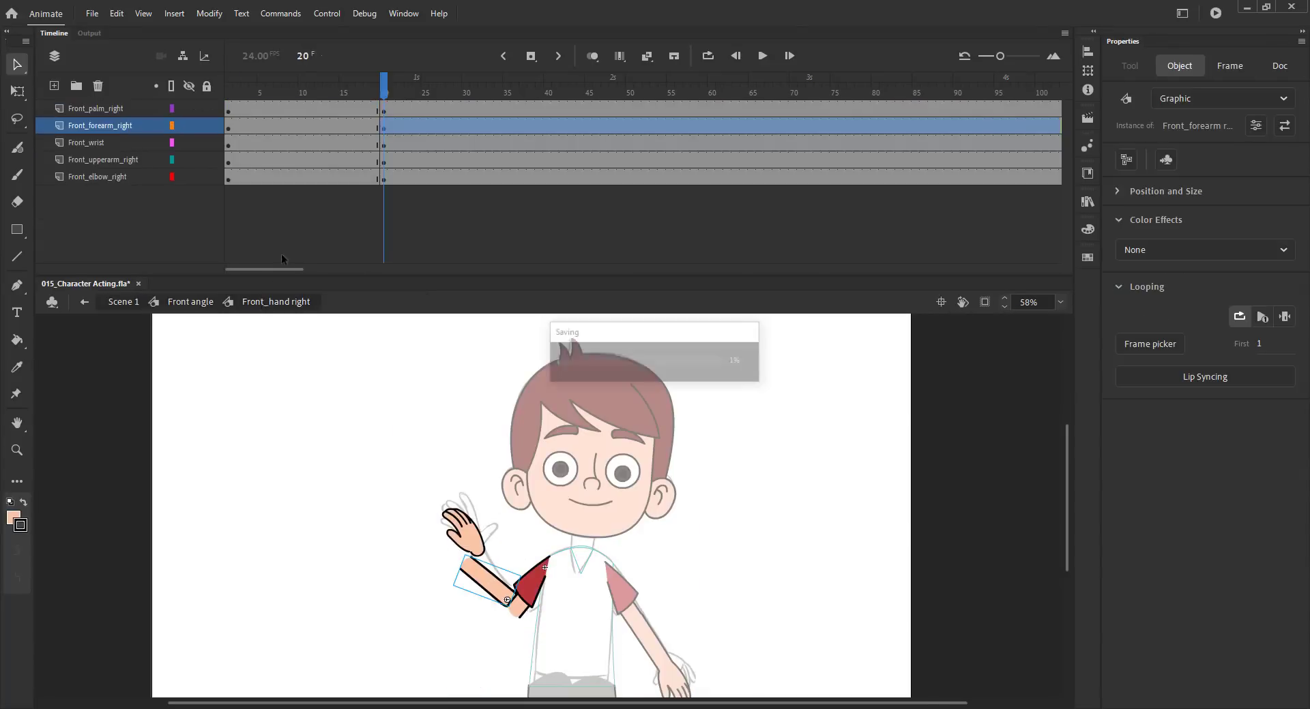
Synchronize the nested symbols on all five right-arm layers with the timeline from frame 20.
{"action": "left_click_drag", "start_coordinate": [307, 108], "coordinate": [433, 177]}
{"action": "right_click", "coordinate": [386, 127]}
{"action": "left_click", "coordinate": [416, 473]}
{"action": "left_click", "coordinate": [360, 467]}
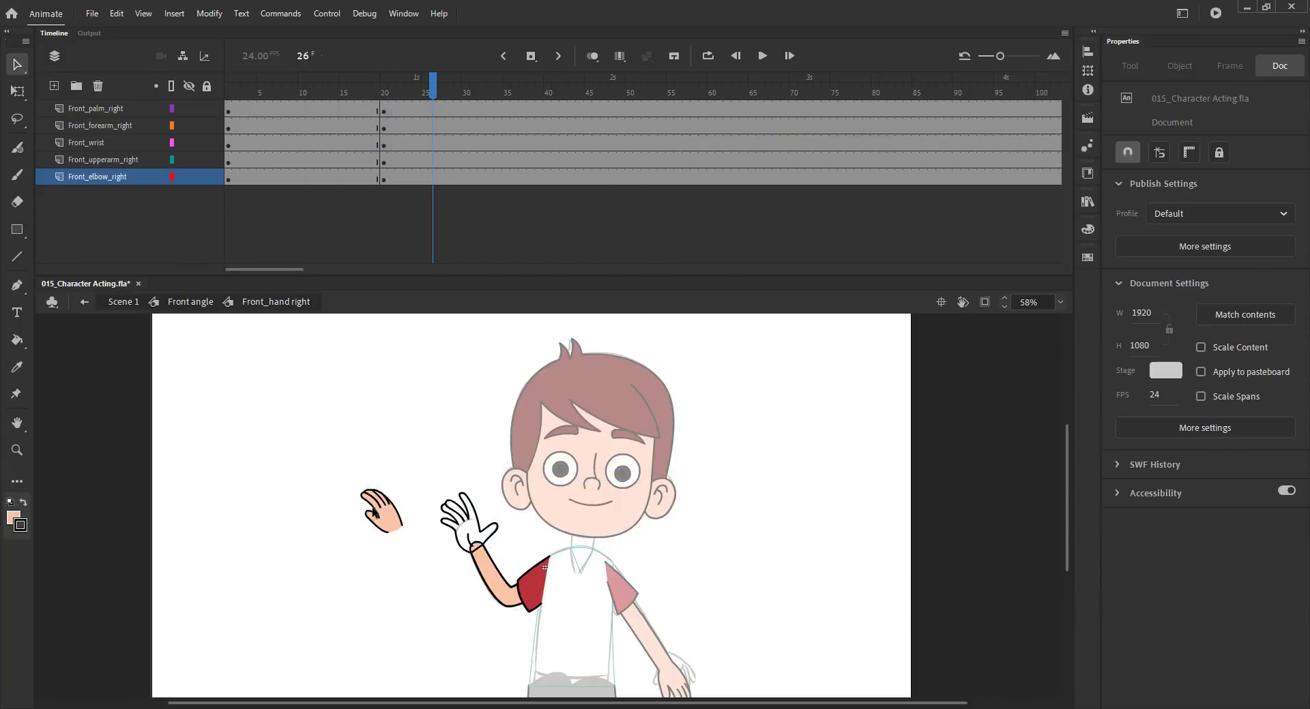
Open the Front_palm right symbol, save, and go to frame 20.
{"action": "double_click", "coordinate": [469, 544]}
{"action": "double_click", "coordinate": [475, 550]}
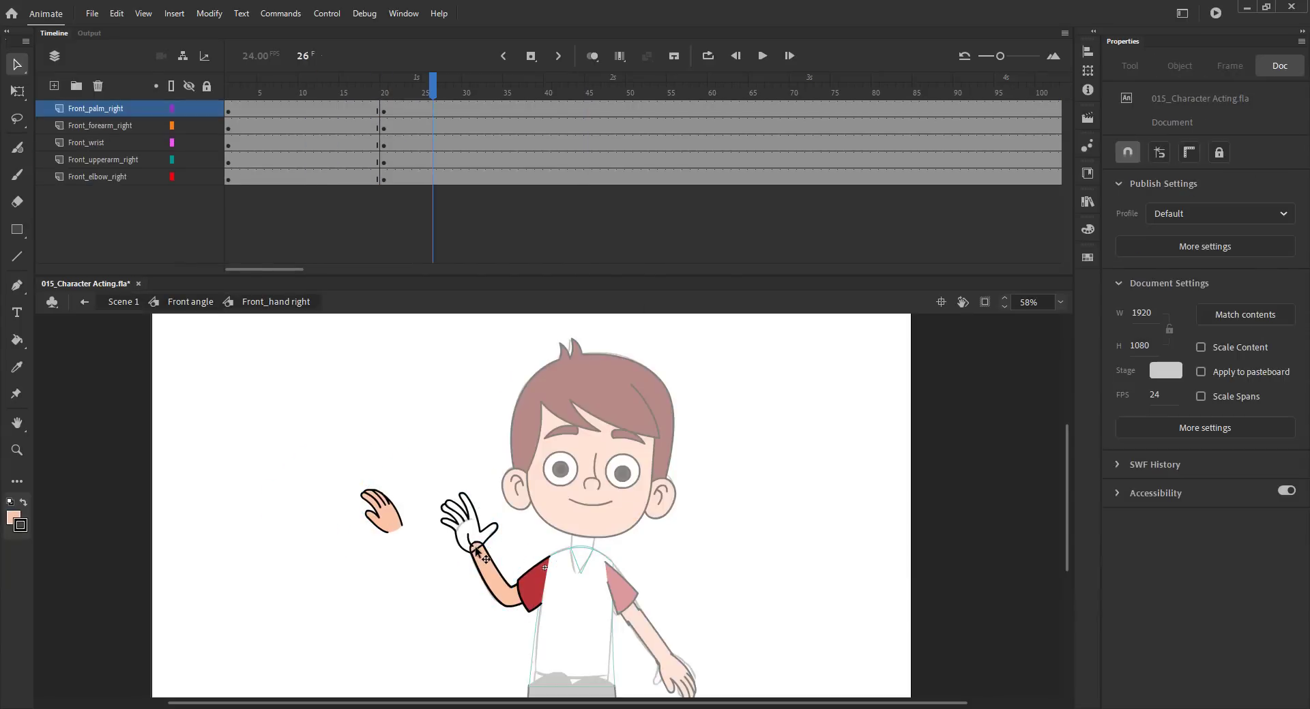
{"action": "left_click", "coordinate": [477, 548]}
{"action": "left_click", "coordinate": [393, 521]}
{"action": "double_click", "coordinate": [393, 523]}
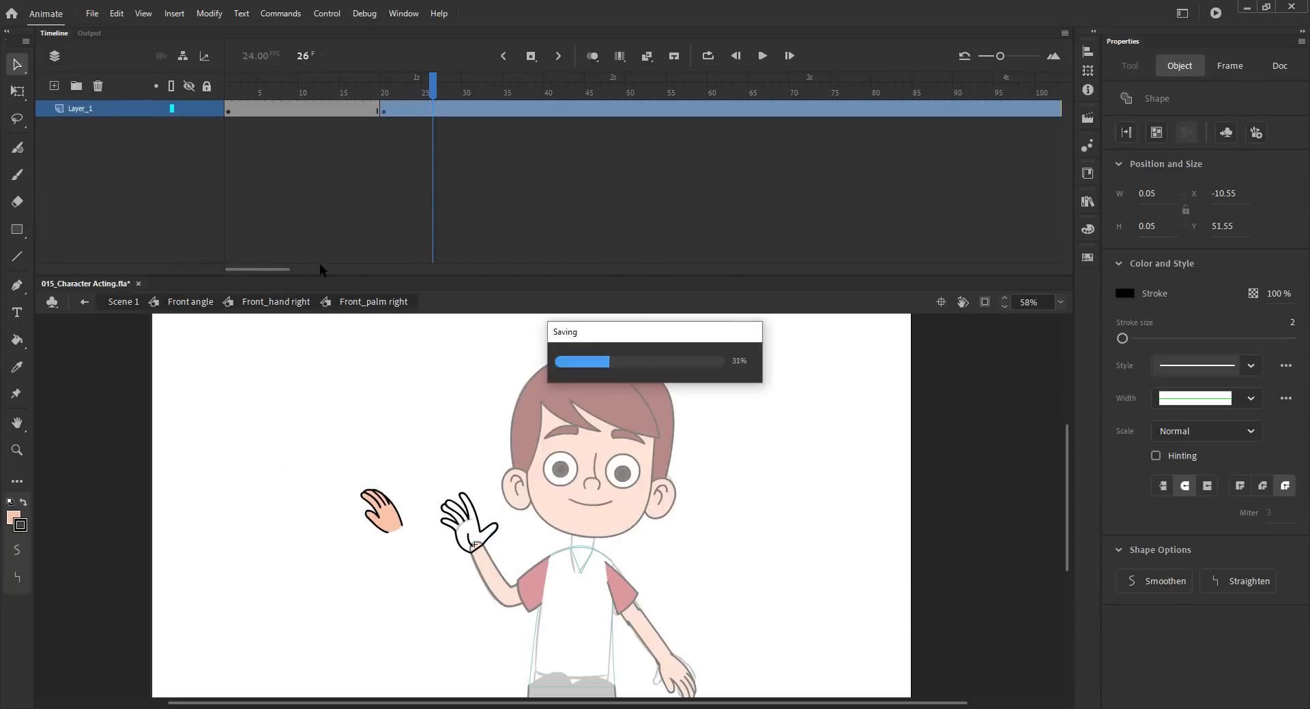
{"action": "left_click", "coordinate": [385, 92]}
Delete the stray line stub sticking out where the ring and middle fingertips meet.
{"action": "key", "text": "z"}
{"action": "left_click_drag", "start_coordinate": [402, 475], "coordinate": [521, 566]}
{"action": "key", "text": "v"}
{"action": "key", "text": "z"}
{"action": "left_click_drag", "start_coordinate": [469, 426], "coordinate": [503, 446]}
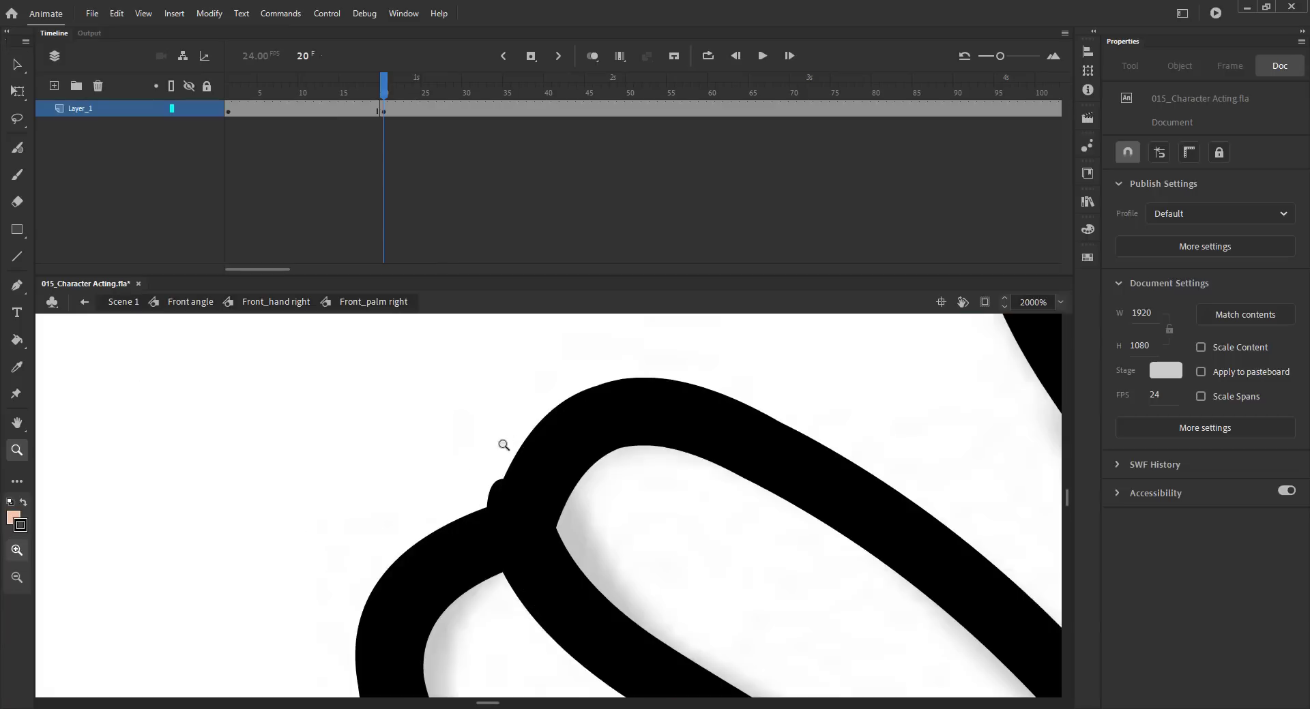
{"action": "key", "text": "v"}
{"action": "left_click", "coordinate": [500, 505]}
{"action": "key", "text": "Delete"}
{"action": "key", "text": "ctrl+minus"}
{"action": "key", "text": "ctrl+minus"}
{"action": "key", "text": "ctrl+minus"}
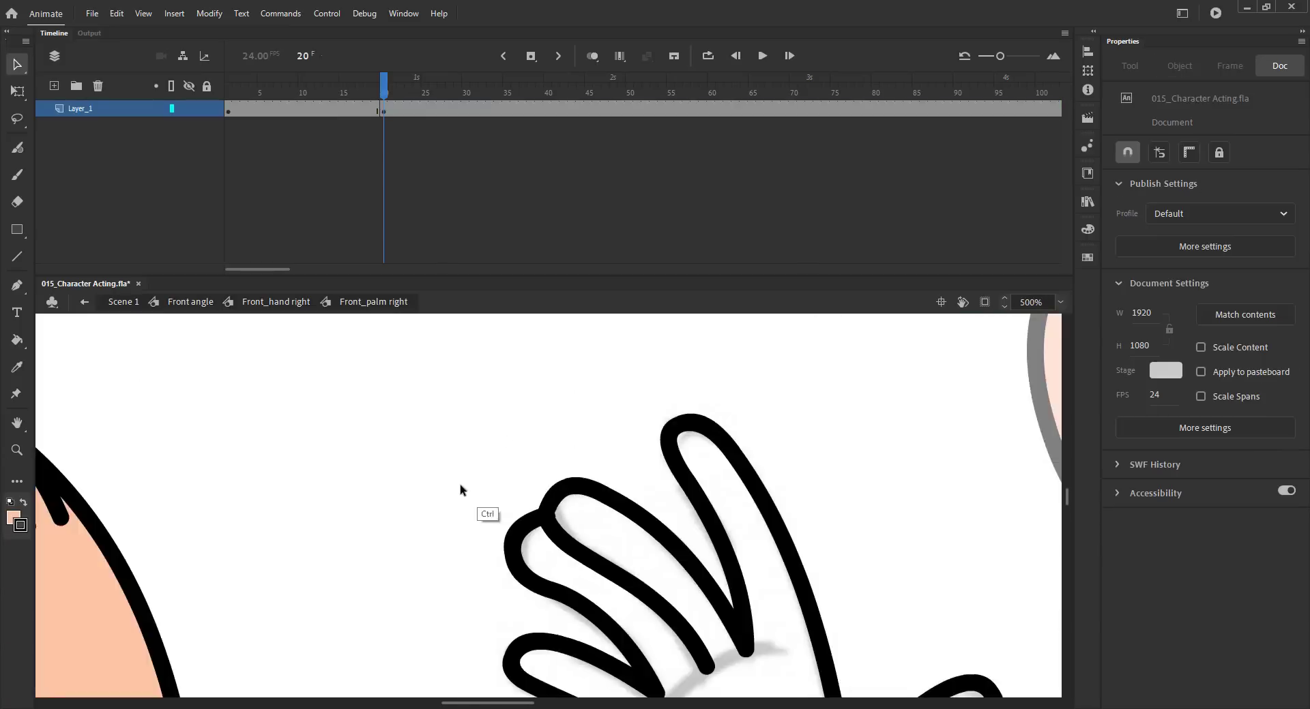
Draw a curved line across the finger bases and fill the new hand with the skin colour.
{"action": "mouse_move", "coordinate": [603, 577]}
{"action": "left_mouse_down"}
{"action": "mouse_move", "coordinate": [539, 464]}
{"action": "mouse_move", "coordinate": [532, 513]}
{"action": "mouse_move", "coordinate": [563, 481]}
{"action": "left_mouse_up"}
{"action": "key", "text": "n"}
{"action": "key", "text": "v"}
{"action": "key", "text": "k"}
{"action": "left_click", "coordinate": [560, 501]}
{"action": "left_click", "coordinate": [585, 507]}
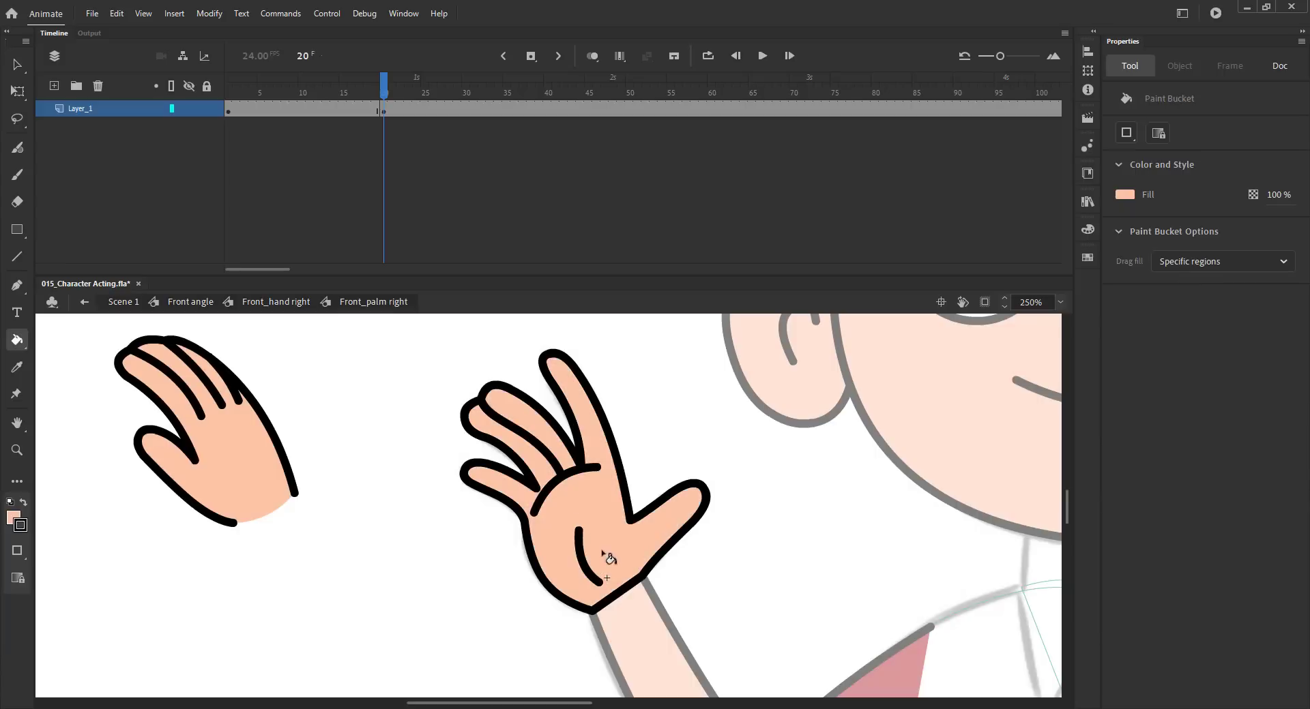
Delete the outline segment across the wrist side of the palm and save.
{"action": "key", "text": "v"}
{"action": "left_click", "coordinate": [623, 591]}
{"action": "key", "text": "Delete"}
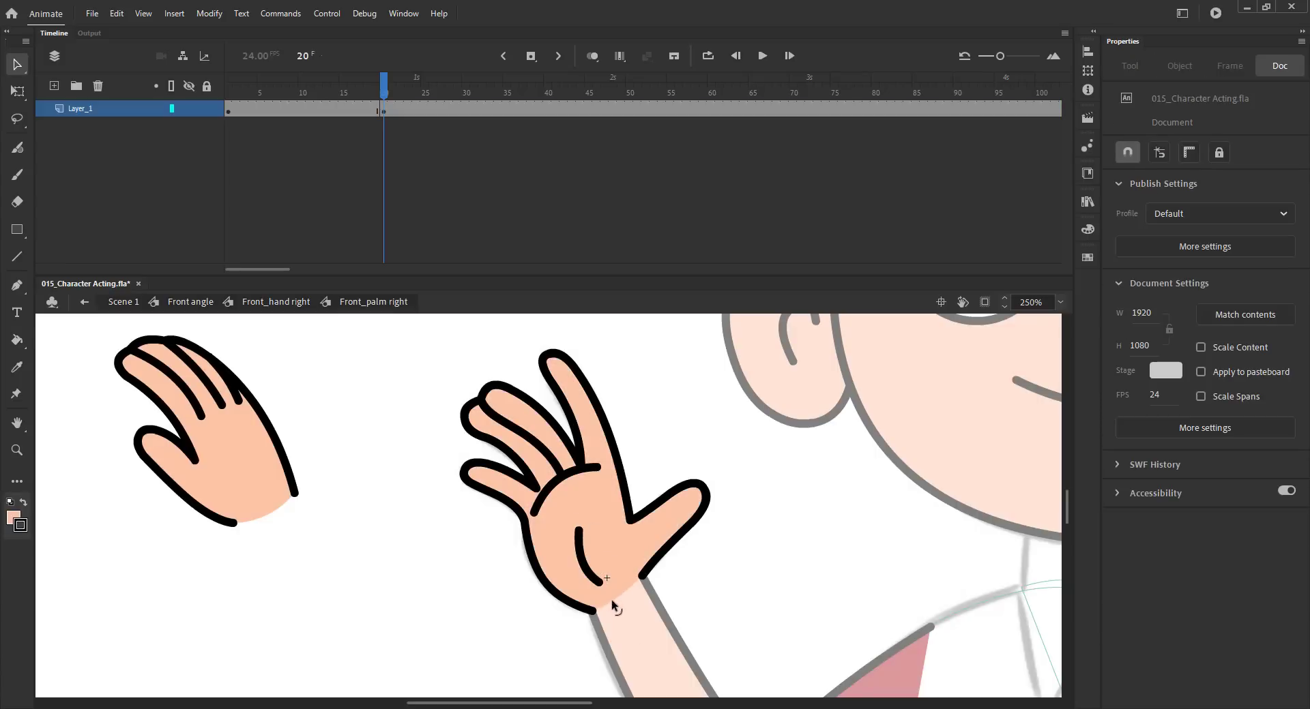
{"action": "key", "text": "ctrl+s"}
Delete the old hand drawing beside the new one and save.
{"action": "double_click", "coordinate": [222, 439]}
{"action": "key", "text": "Delete"}
{"action": "key", "text": "ctrl+2"}
{"action": "key", "text": "ctrl+s"}
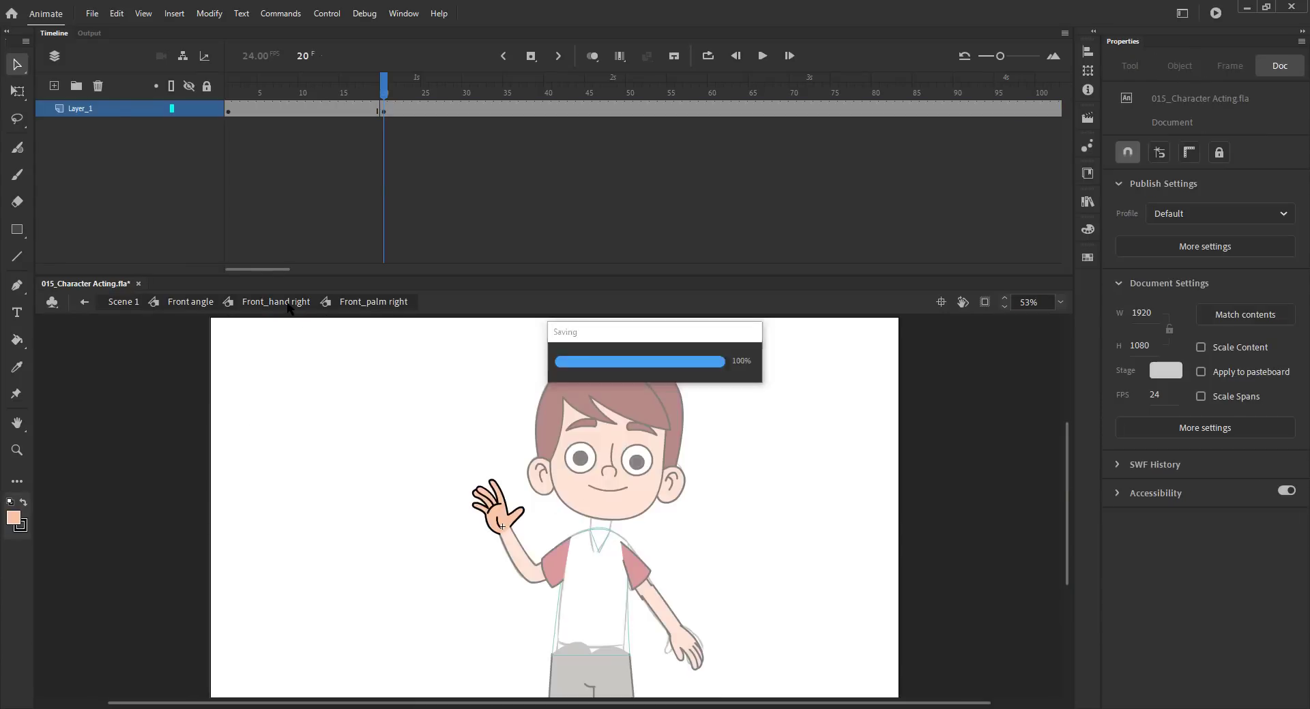
Leave the right palm and right hand symbols to return to the Front angle symbol, saving the file.
{"action": "left_click", "coordinate": [287, 302]}
{"action": "key", "text": "ctrl+s"}
{"action": "left_click", "coordinate": [192, 302]}
{"action": "key", "text": "ctrl+s"}
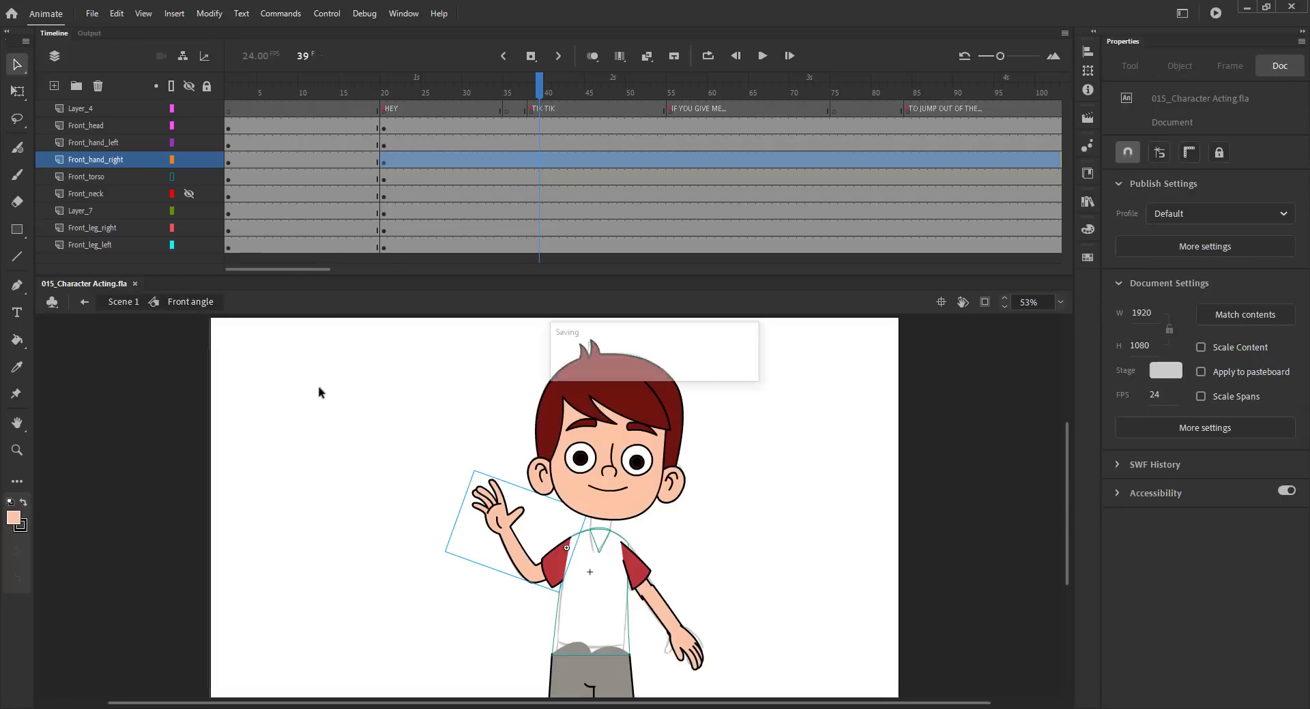
Synchronize the symbols on the frames around frame 20 from the Front_head layer through Front_leg_left, and save.
{"action": "left_click", "coordinate": [386, 89]}
{"action": "left_click_drag", "start_coordinate": [359, 127], "coordinate": [411, 254]}
{"action": "right_click", "coordinate": [383, 194]}
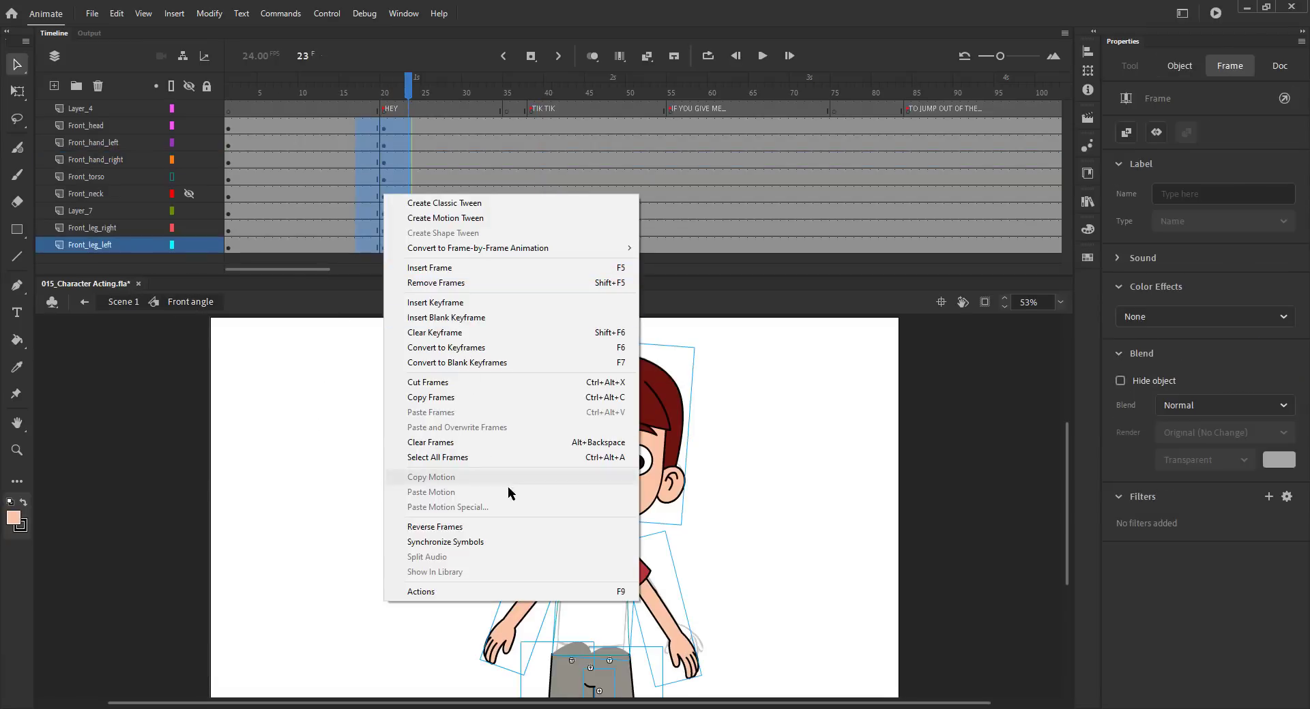
{"action": "left_click", "coordinate": [477, 542]}
{"action": "left_click", "coordinate": [424, 491]}
{"action": "key", "text": "ctrl+s"}
Inside the Front_hand left symbol, synchronize the symbols around frame 20 on all layers, then return to Front angle and save.
{"action": "left_click_drag", "start_coordinate": [383, 86], "coordinate": [402, 108]}
{"action": "double_click", "coordinate": [637, 570]}
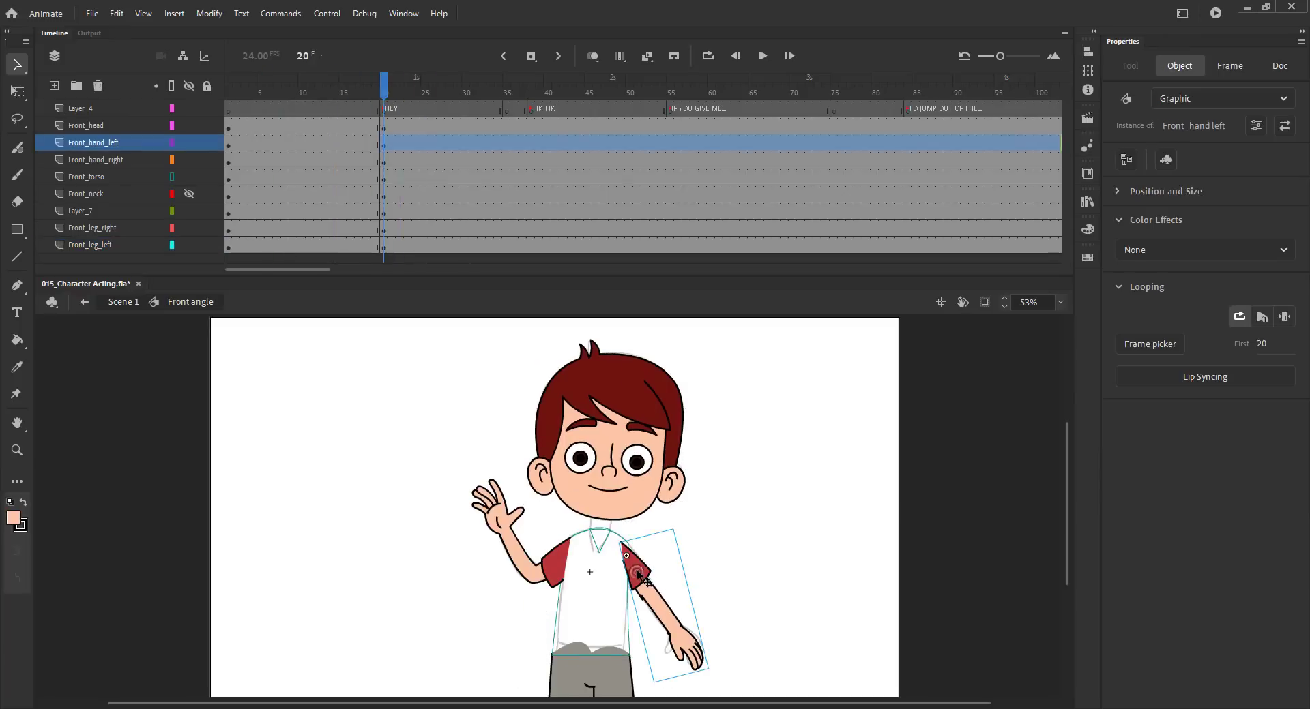
{"action": "left_click_drag", "start_coordinate": [401, 179], "coordinate": [350, 109]}
{"action": "right_click", "coordinate": [388, 131]}
{"action": "left_click", "coordinate": [409, 481]}
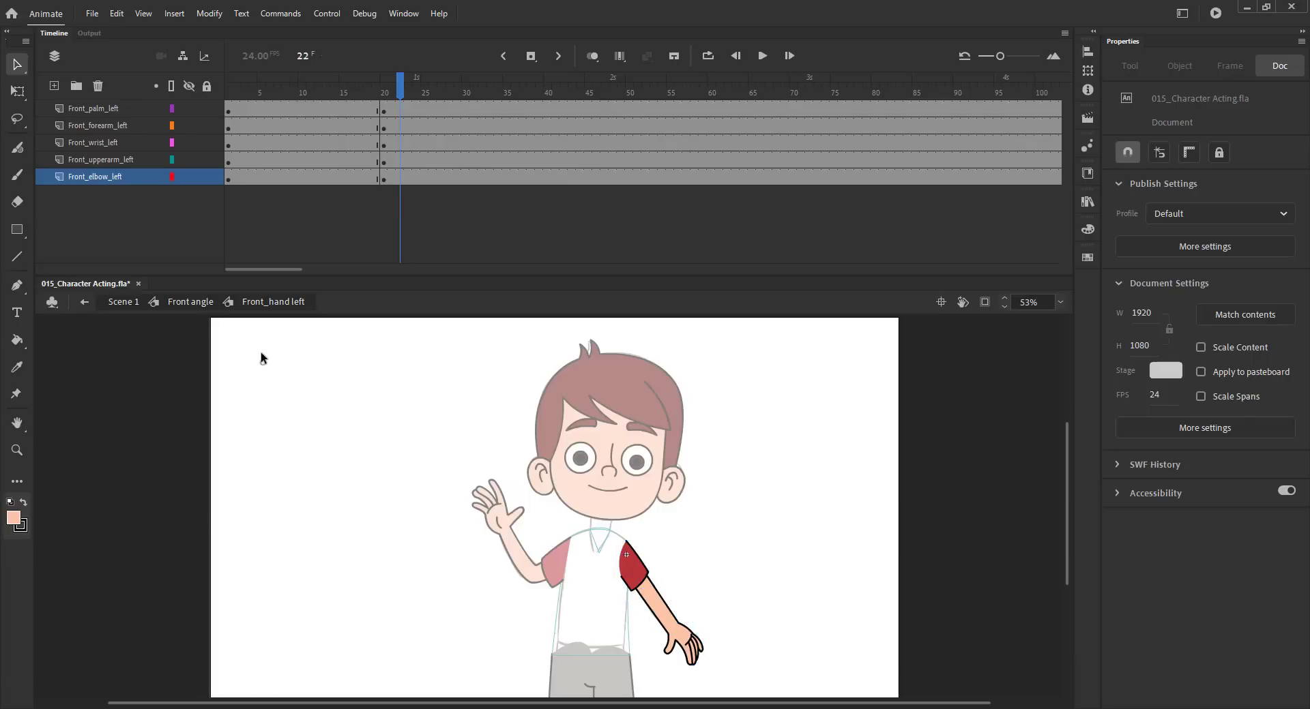
{"action": "double_click", "coordinate": [316, 363]}
{"action": "key", "text": "ctrl+s"}
At frame 20, turn off outline display for the Front_torso layer, unhide the Front_neck layer and save.
{"action": "mouse_move", "coordinate": [372, 97]}
{"action": "left_mouse_down"}
{"action": "mouse_move", "coordinate": [409, 101]}
{"action": "mouse_move", "coordinate": [341, 97]}
{"action": "mouse_move", "coordinate": [339, 113]}
{"action": "mouse_move", "coordinate": [393, 114]}
{"action": "mouse_move", "coordinate": [342, 129]}
{"action": "mouse_move", "coordinate": [392, 126]}
{"action": "mouse_move", "coordinate": [383, 116]}
{"action": "left_mouse_up"}
{"action": "left_click", "coordinate": [172, 177]}
{"action": "left_click", "coordinate": [188, 194]}
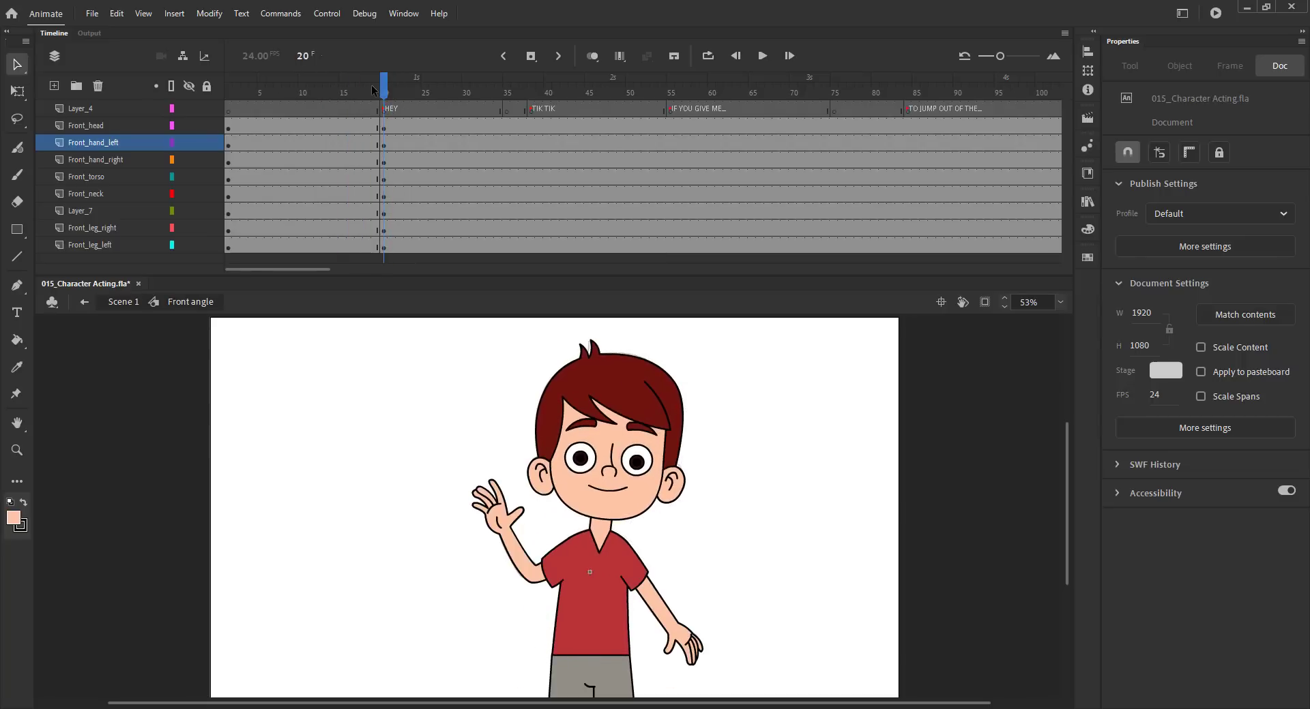
{"action": "key", "text": "ctrl+s"}
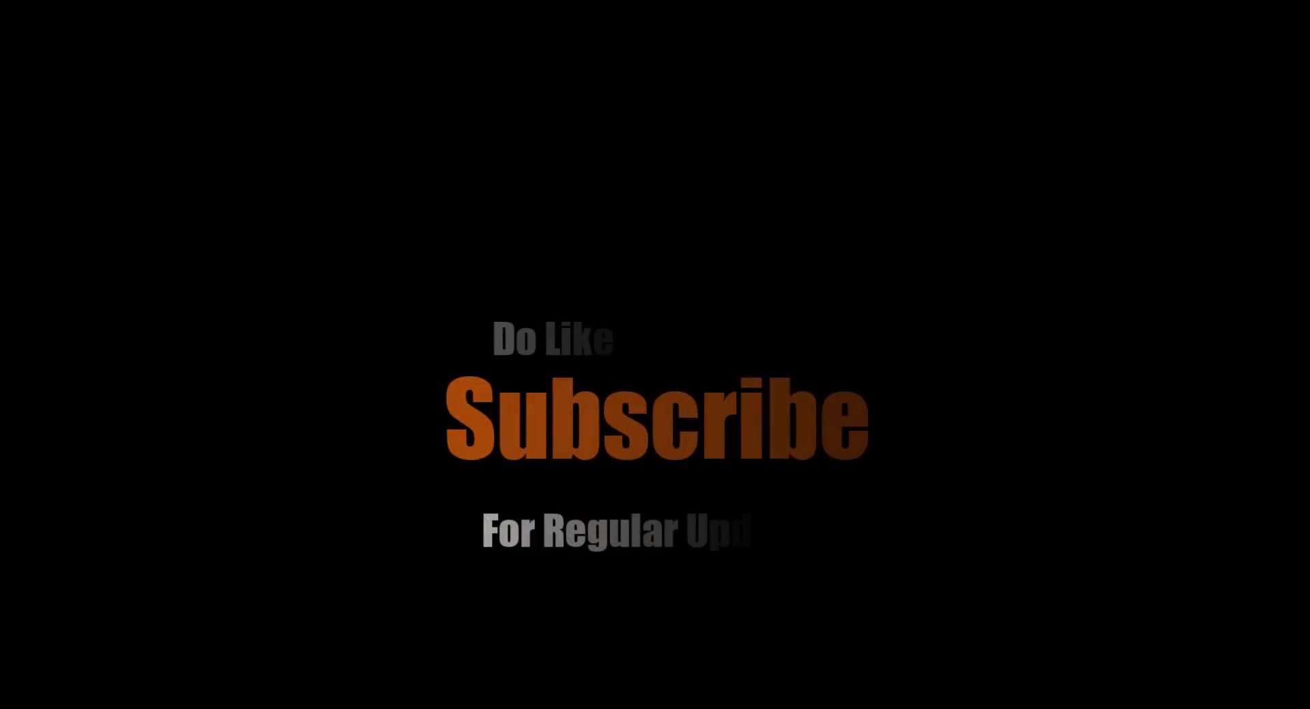